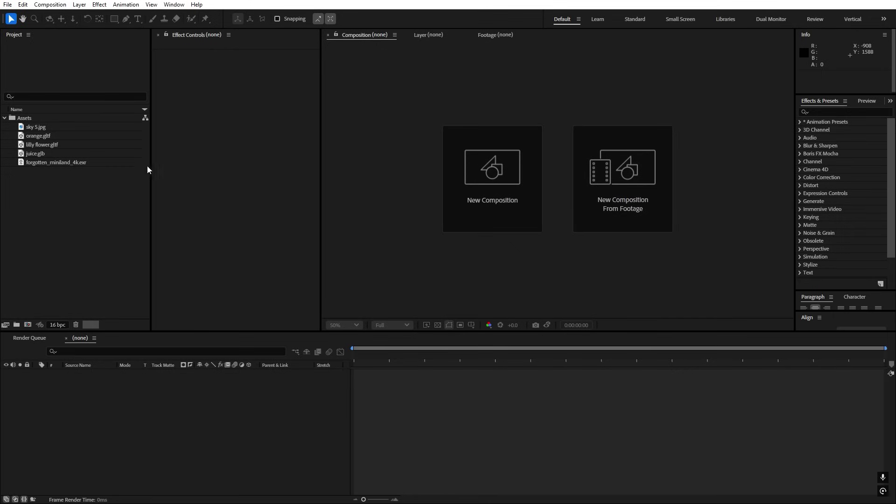
Switch to the browser and look over the Juice carton model page on Sketchfab.
left_click(49, 137)
left_click(47, 145)
left_click(41, 161)
left_click(46, 191)
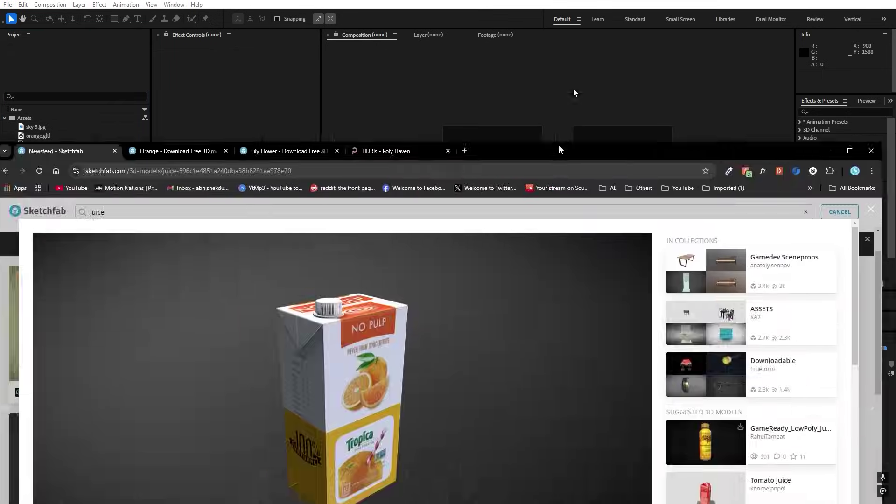
scroll(761, 227, "down", 1)
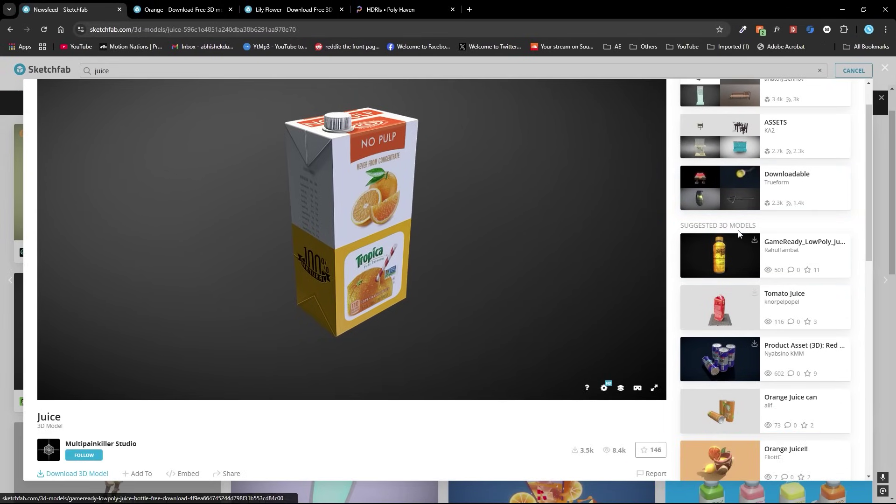
scroll(738, 233, "down", 3)
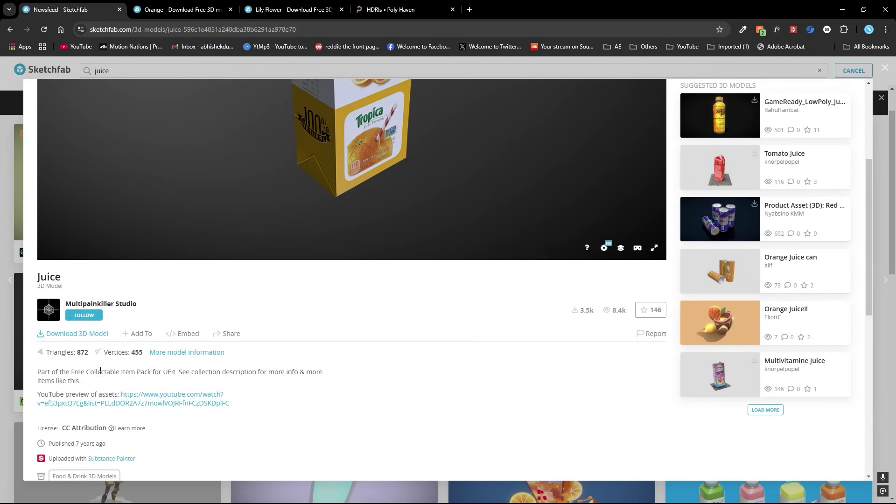
Check the download formats offered for the Juice model and close the download window.
left_click(75, 334)
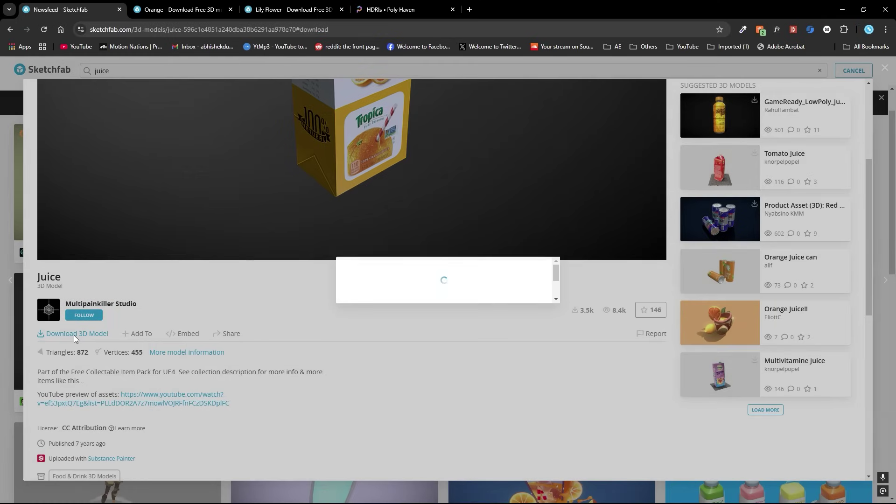
scroll(434, 320, "down", 1)
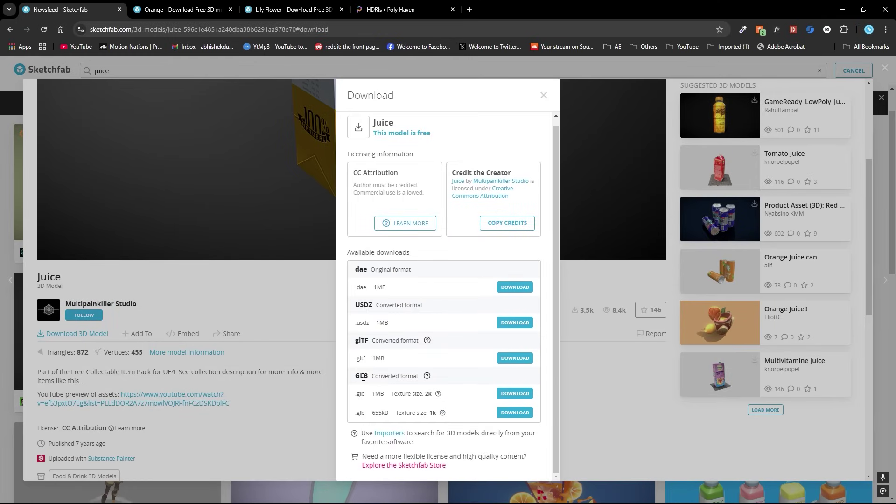
scroll(386, 321, "up", 1)
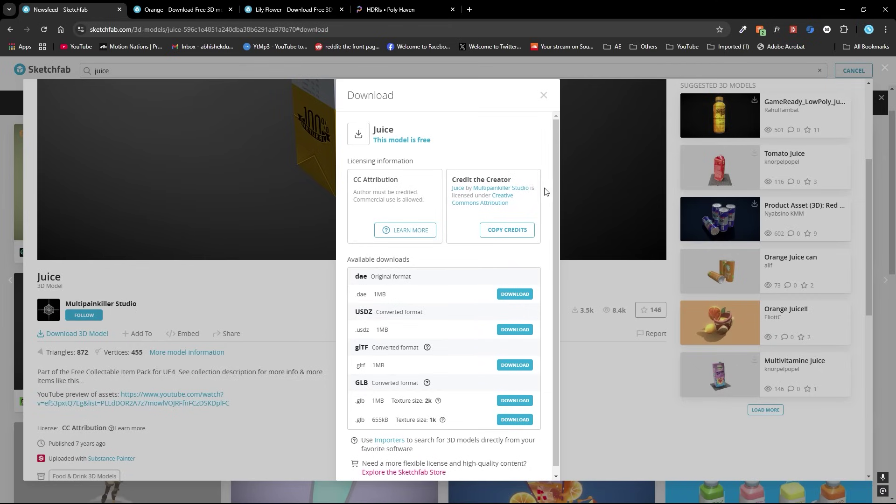
left_click(544, 96)
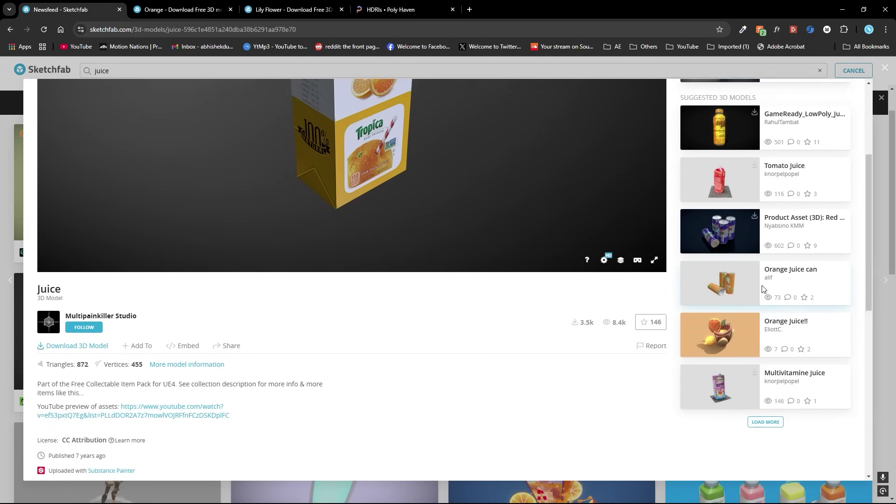
View the Orange and Lily Flower model pages on Sketchfab.
left_click(182, 8)
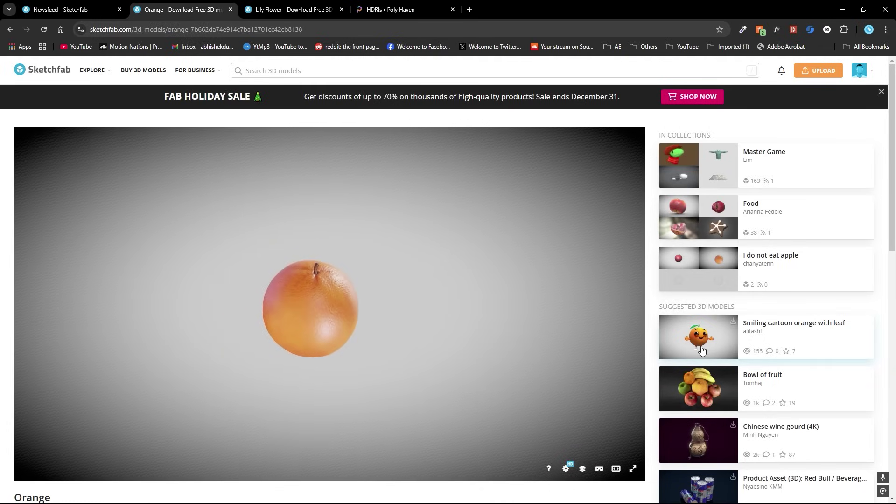
left_click(265, 17)
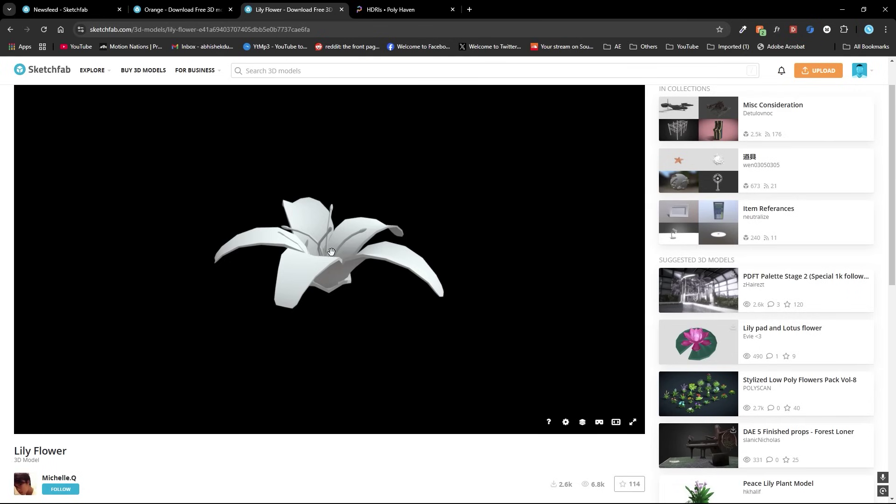
scroll(737, 255, "down", 2)
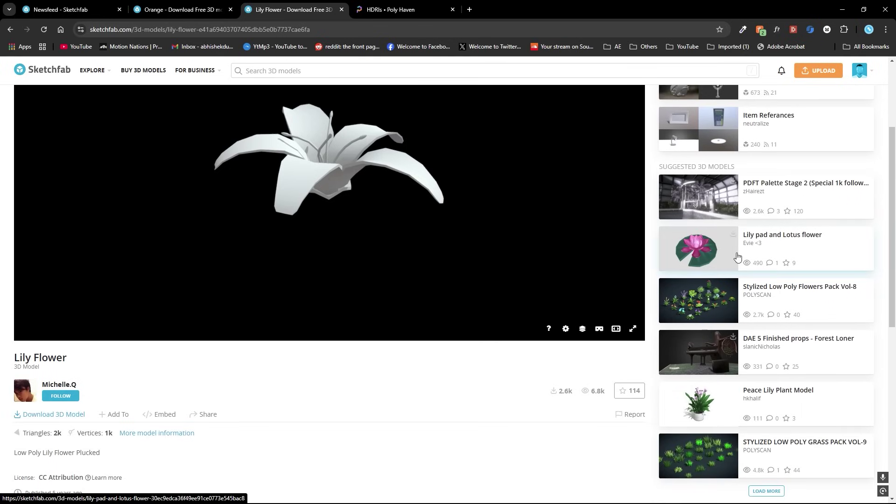
scroll(728, 252, "up", 2)
Browse the HDRI library on Poly Haven and open the Qwantani Dusk 1 page.
left_click(402, 3)
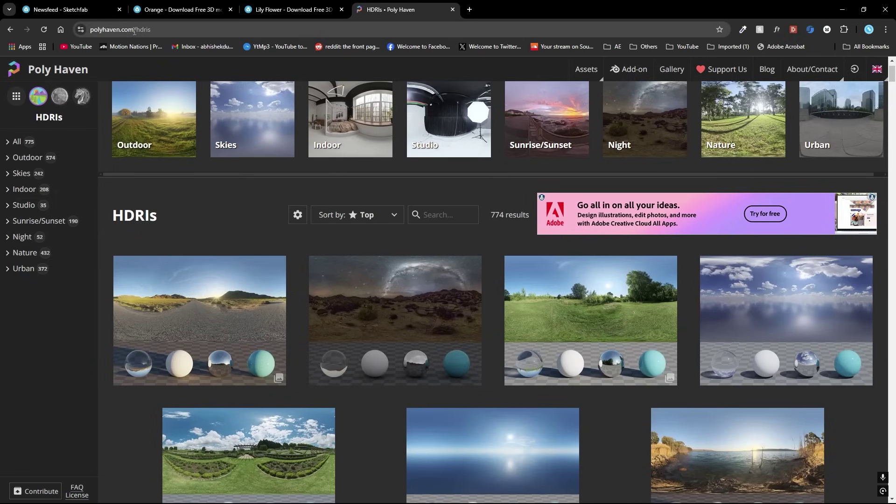
scroll(400, 355, "down", 5)
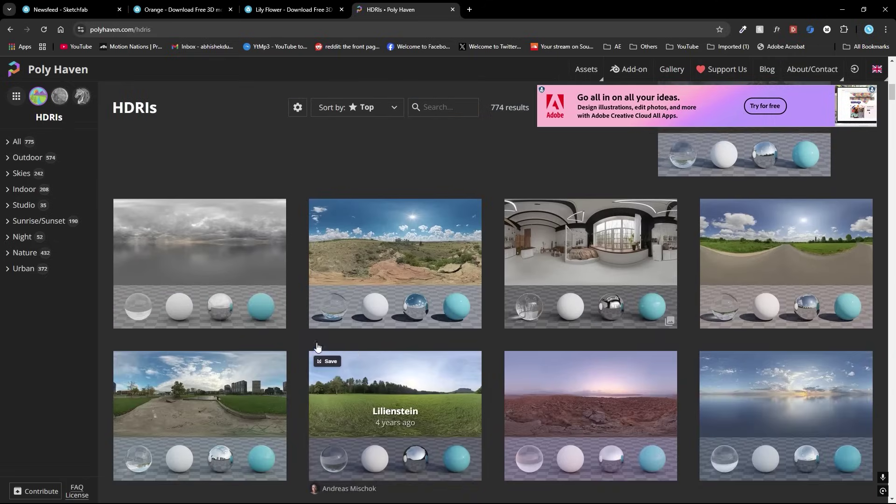
scroll(339, 349, "down", 3)
left_click(564, 271)
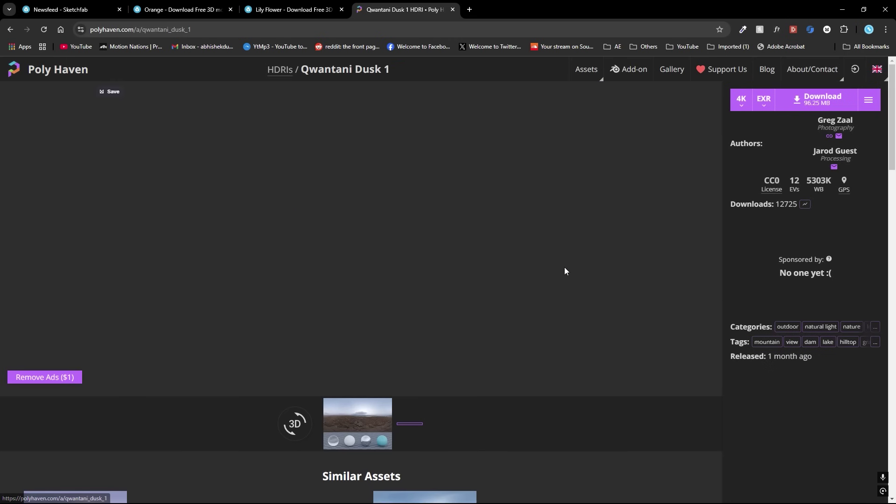
Check the file format and resolution options for the Qwantani Dusk 1 HDRI, keeping EXR at 4K.
left_click(764, 99)
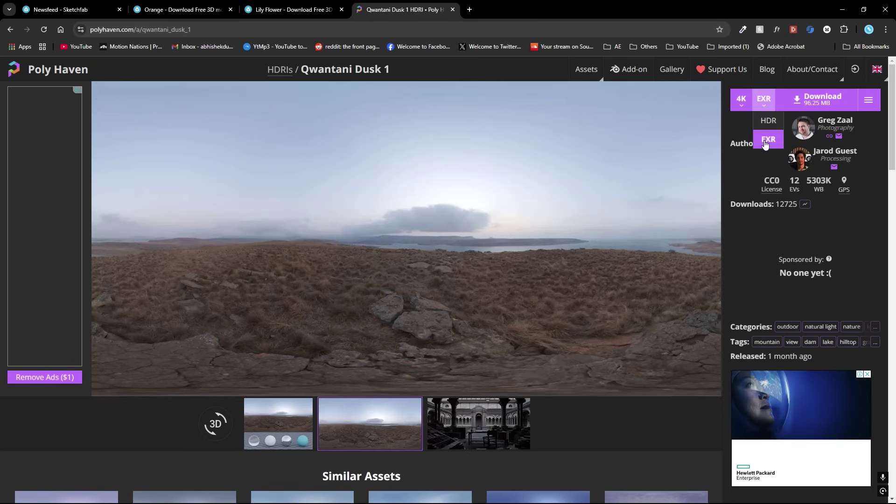
left_click(765, 140)
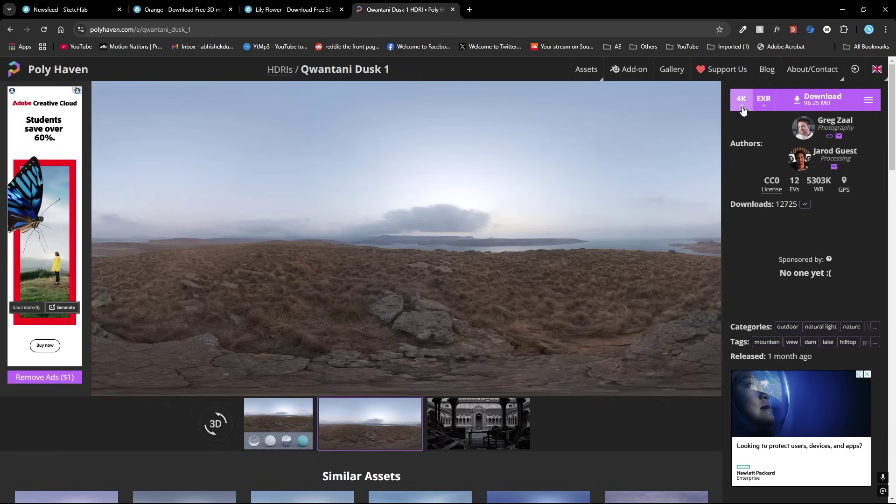
left_click(743, 110)
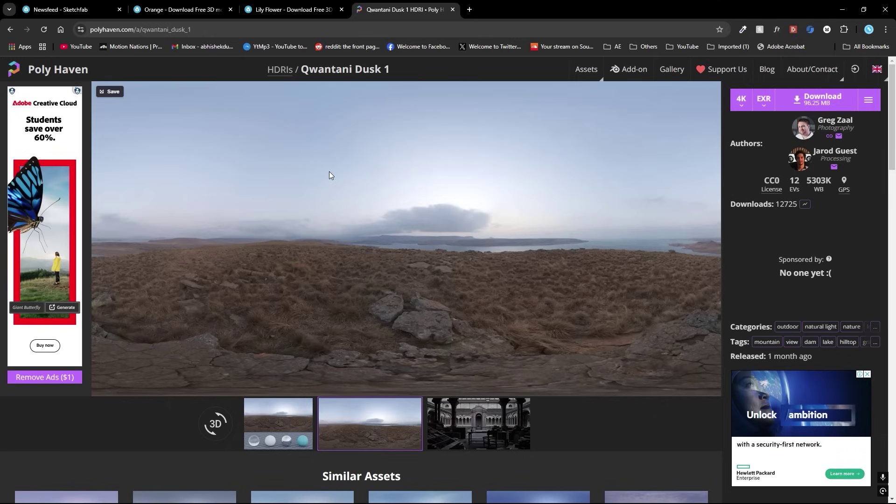
Switch back to After Effects, preview the sky 5.jpg footage and return to the empty composition view.
key("alt+Tab")
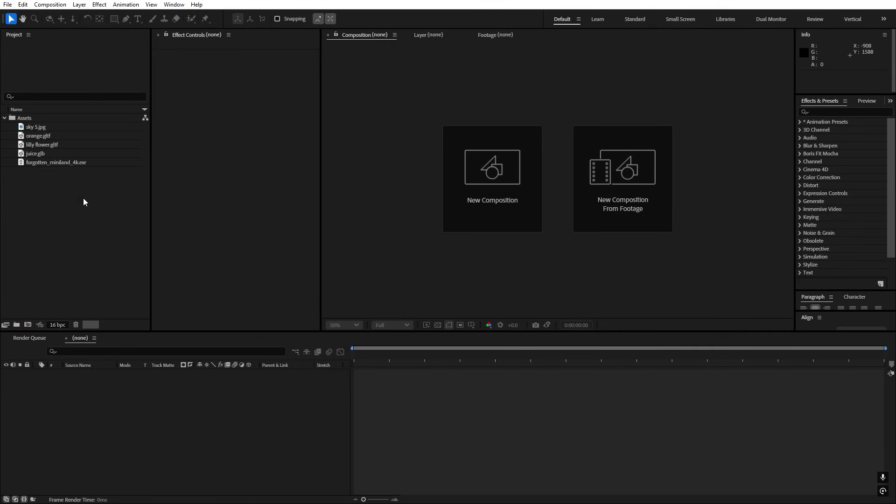
left_click(83, 202)
double_click(33, 126)
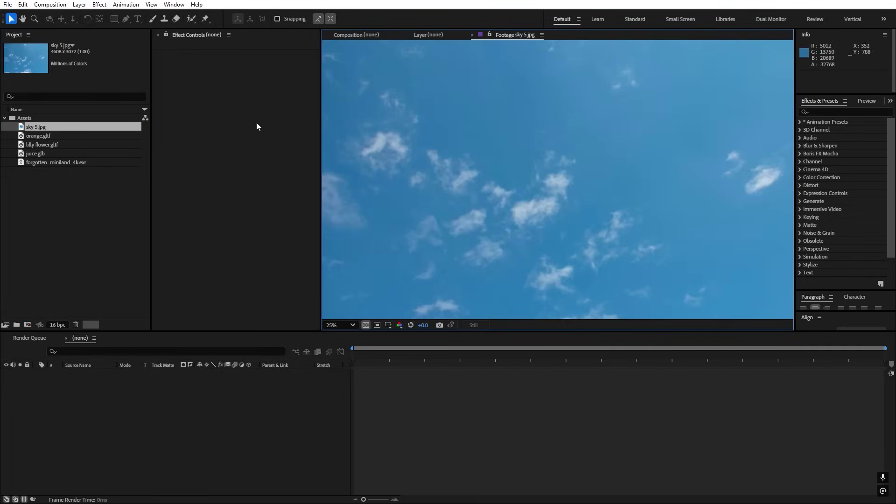
left_click(84, 213)
left_click(367, 35)
Start a new composition named Main and set its duration to 30 seconds.
left_click(120, 426)
left_click(50, 4)
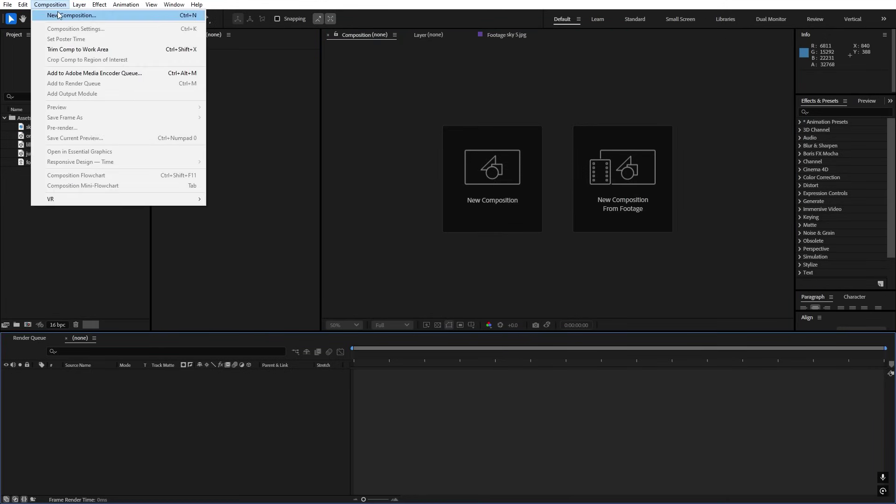
left_click(58, 15)
type("Main")
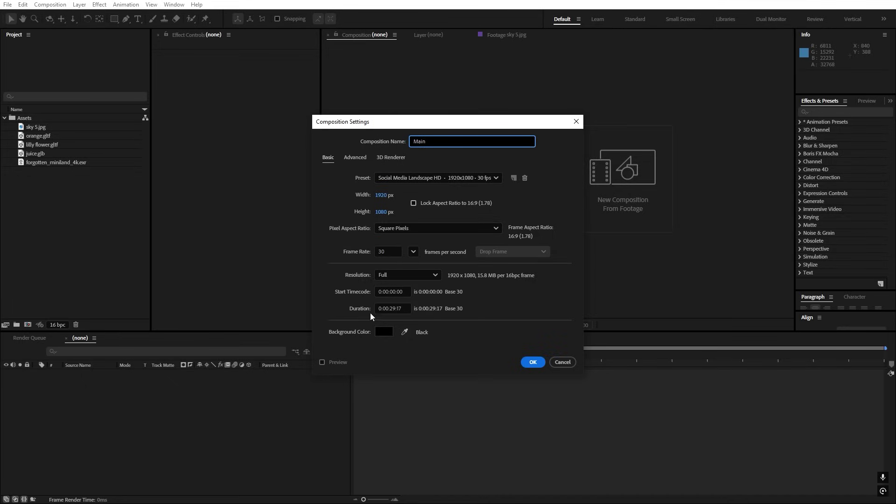
double_click(392, 309)
type("30")
left_click(331, 209)
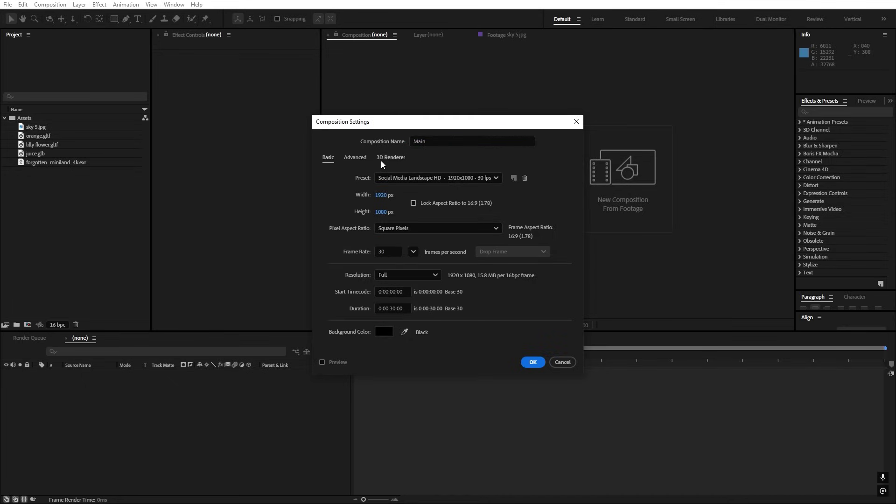
Select Advanced 3D as the composition's 3D renderer and create the composition.
left_click(388, 158)
left_click(384, 205)
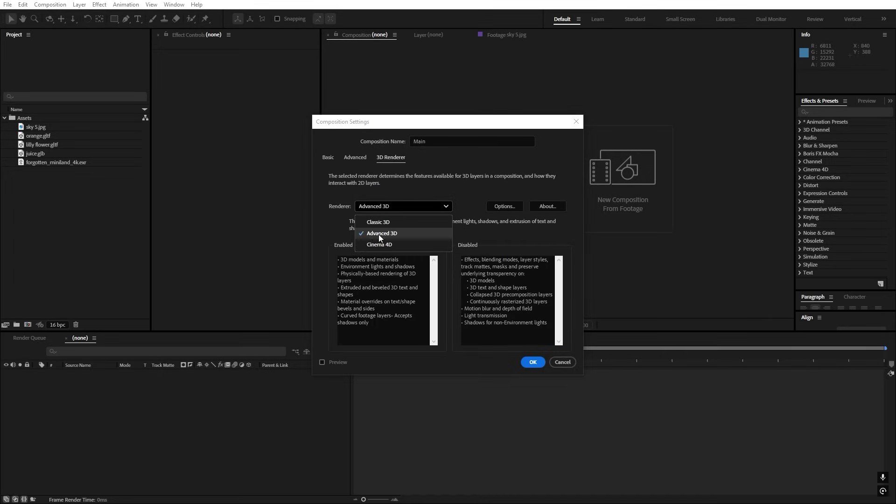
left_click(378, 234)
left_click(380, 208)
left_click(386, 233)
left_click(382, 206)
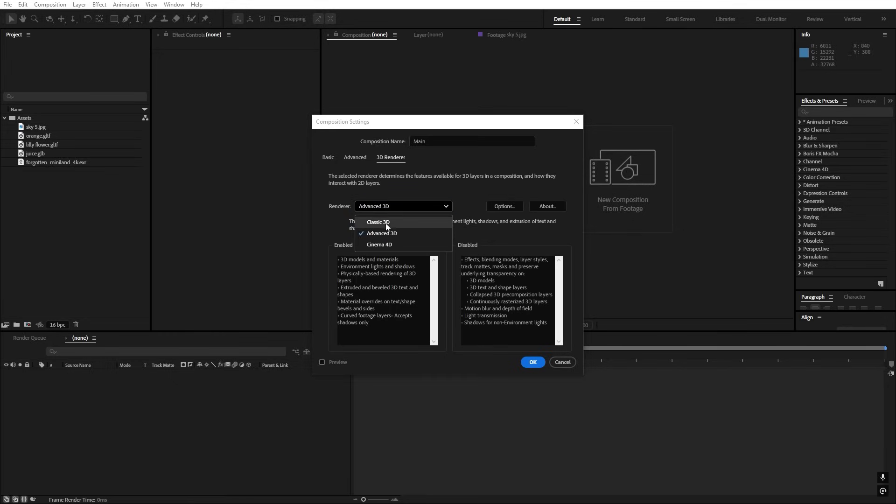
left_click(484, 235)
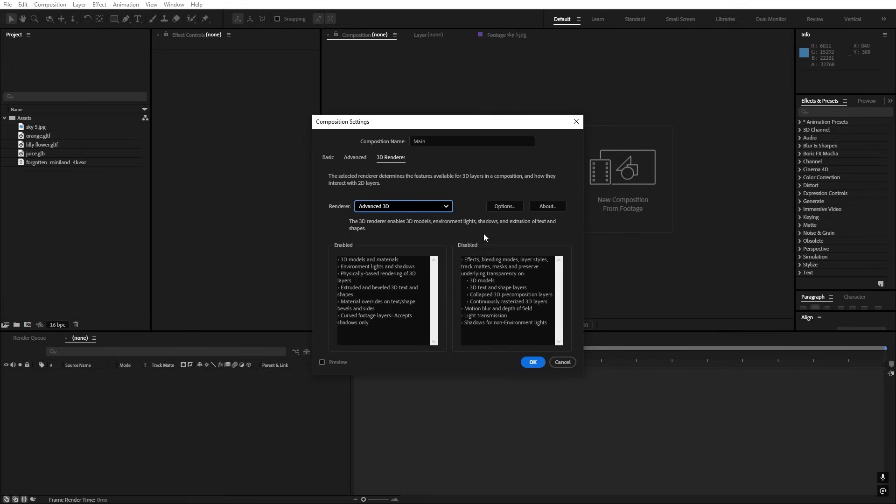
left_click(533, 362)
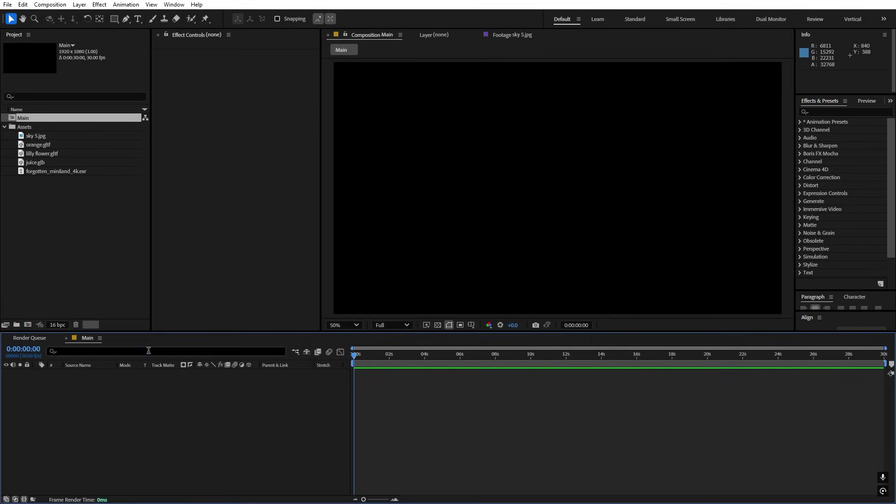
Add sky 5.jpg to the Main composition as the background and scale it to 50% to fill the frame.
left_click(72, 225)
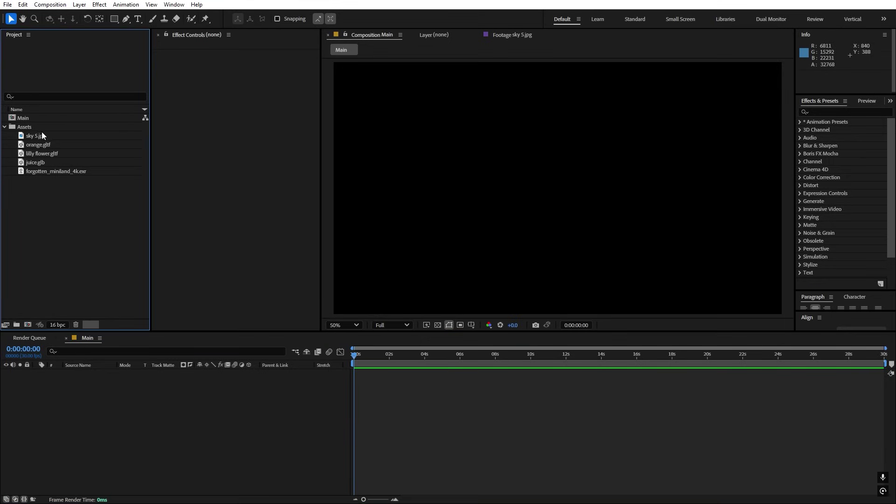
left_click_drag(38, 138, 133, 415)
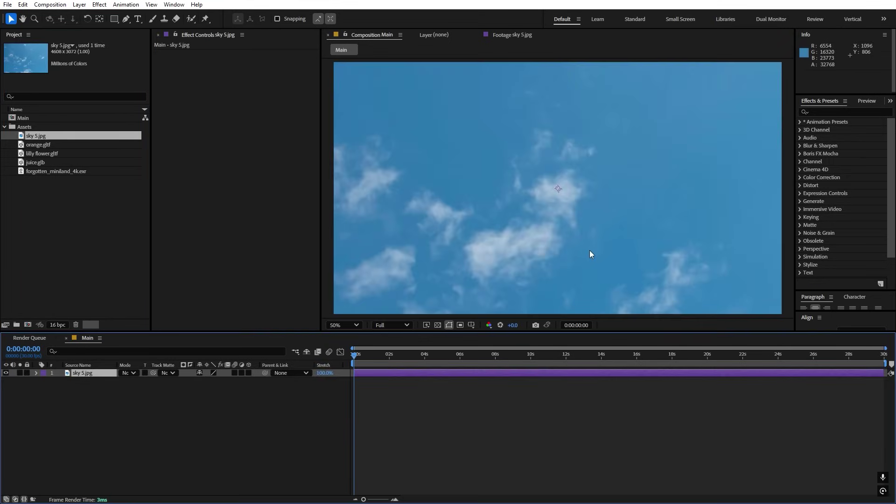
scroll(589, 250, "down", 6)
left_click_drag(625, 144, 590, 184)
scroll(589, 184, "up", 3)
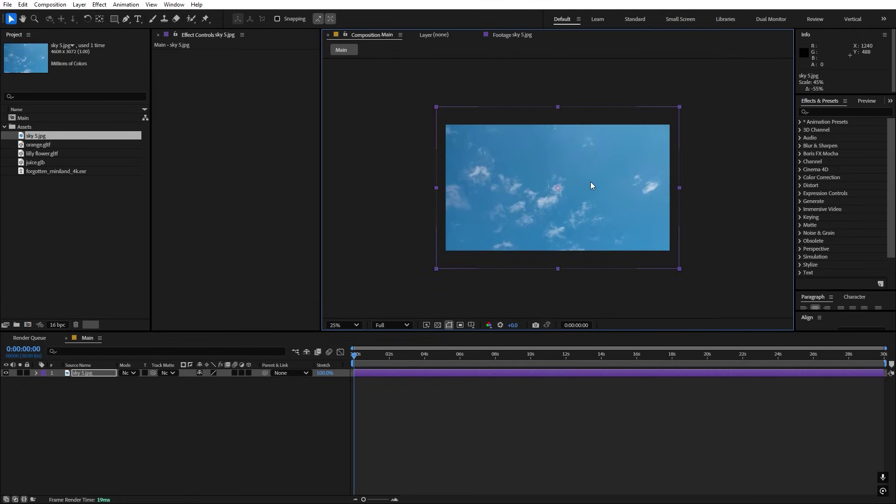
scroll(590, 184, "down", 1)
left_click_drag(679, 269, 693, 279)
key("period")
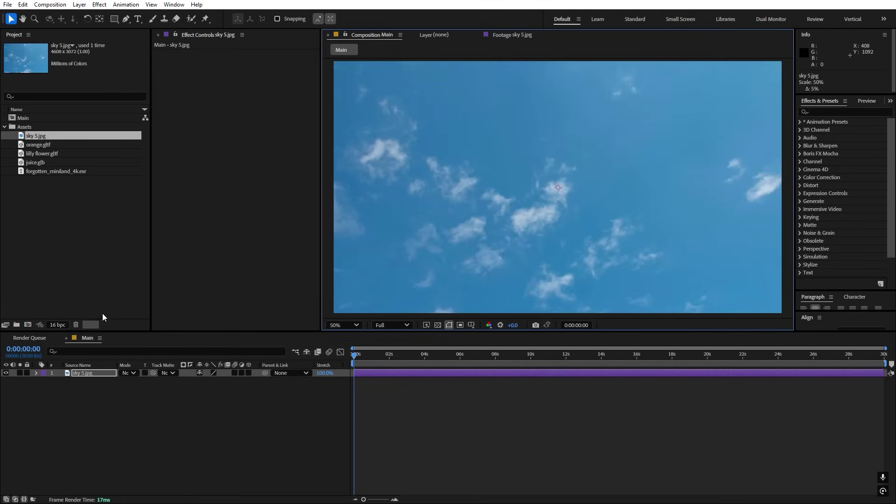
Add the juice.glb model to the Main composition above the sky 5.jpg layer.
left_click(97, 272)
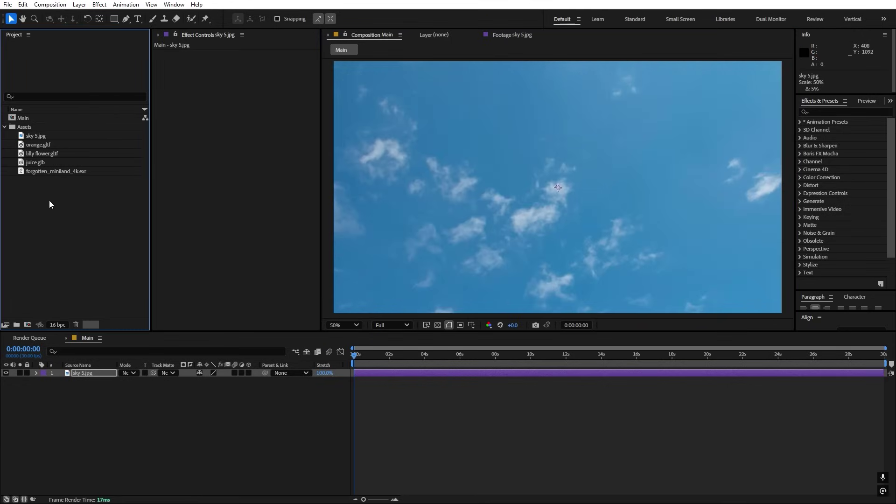
left_click(41, 155)
left_click(37, 163)
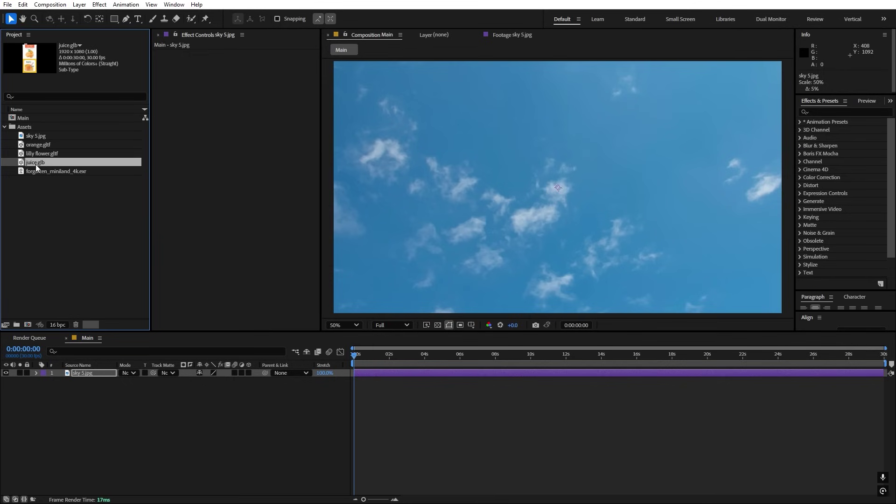
left_click_drag(29, 164, 93, 377)
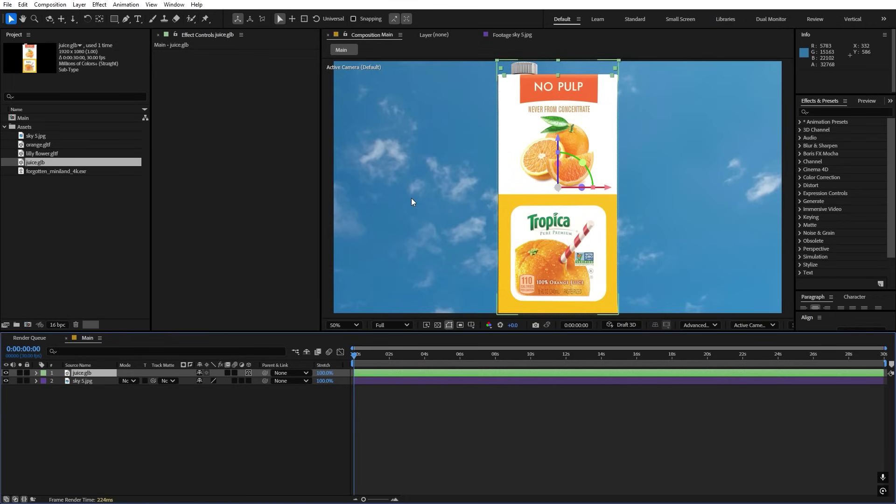
Try rotating the juice.glb layer about its axes, including -90° on X, and undo the rotation changes.
key("r")
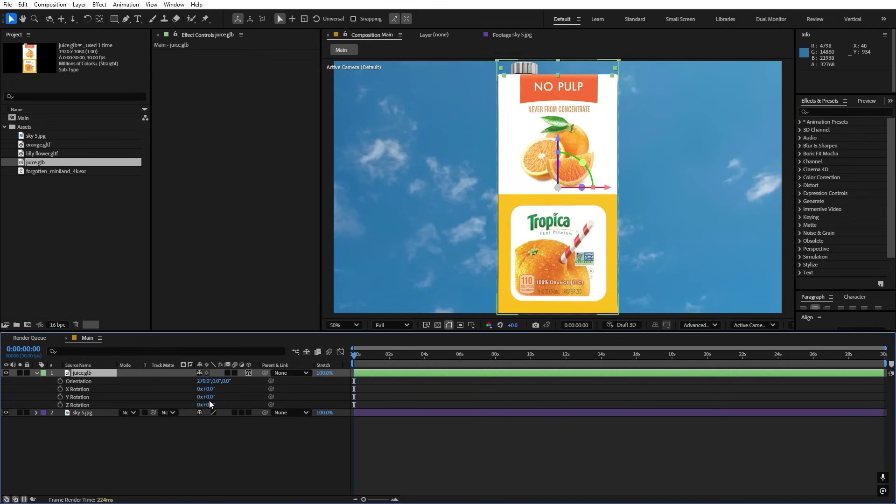
left_click_drag(205, 397, 180, 402)
key("ctrl+z")
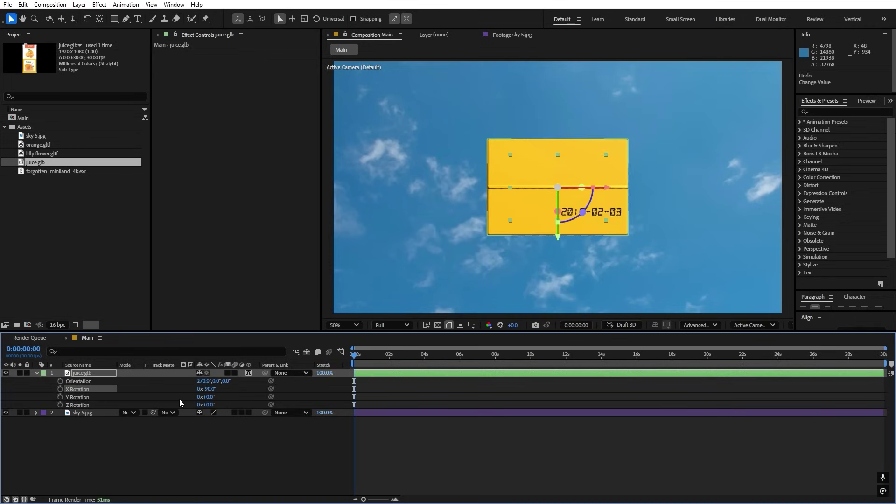
key("ctrl+z")
Scale the juice.glb layer down to 51%.
key("s")
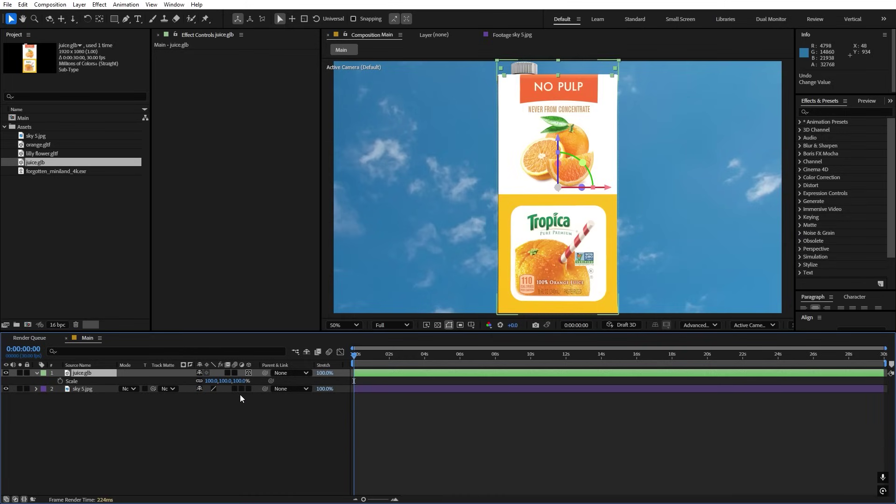
mouse_move(210, 383)
left_mouse_down()
mouse_move(178, 385)
mouse_move(193, 386)
left_mouse_up()
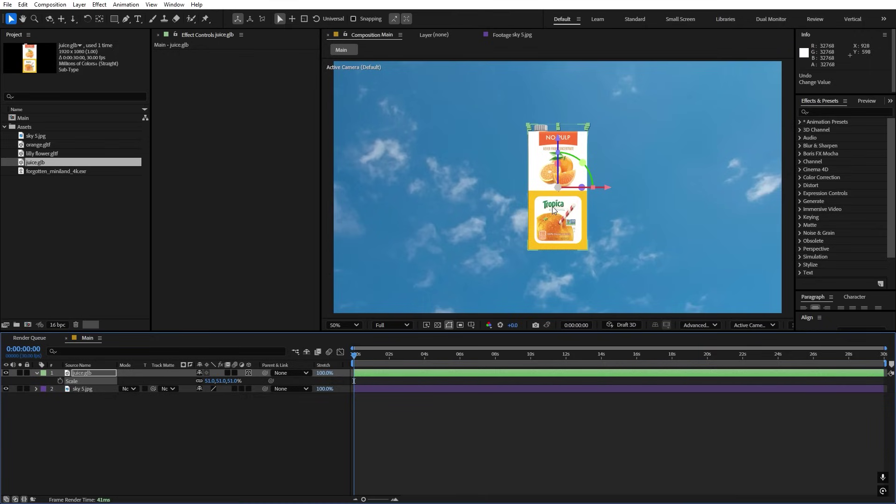
key("comma")
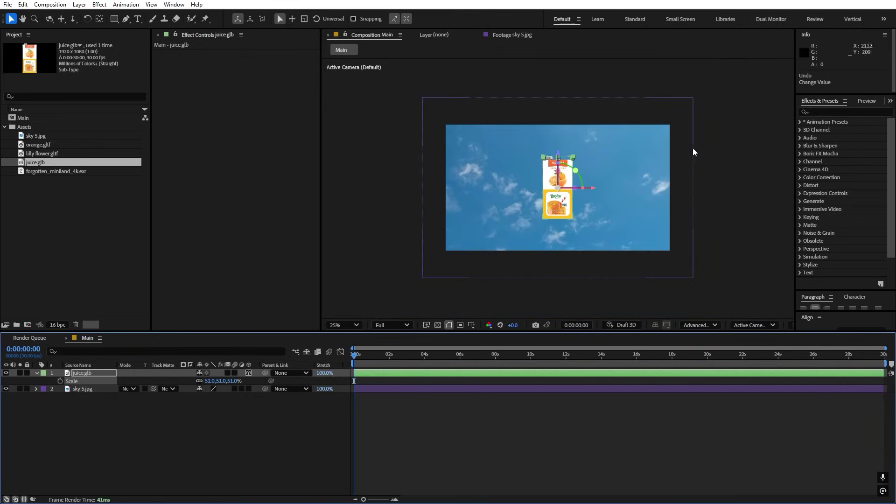
key("period")
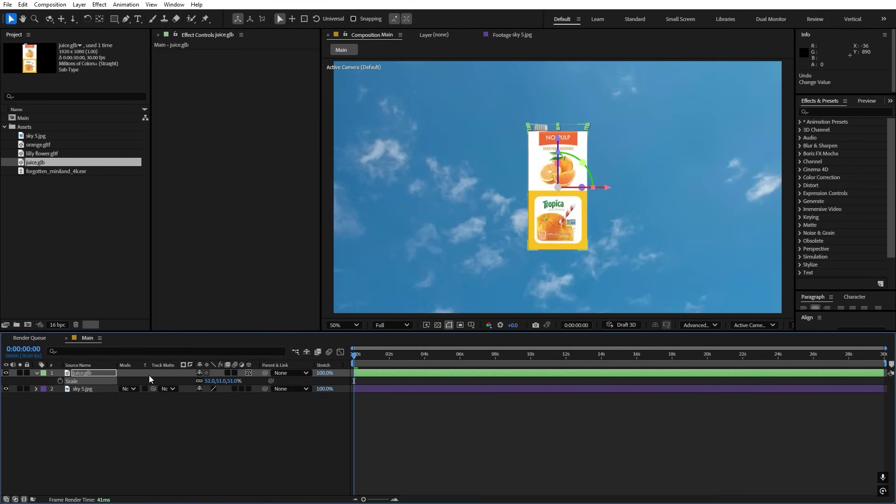
Tilt the juice.glb layer by setting X Rotation to -21°, Y Rotation to 28° and Z Rotation to -5°.
key("r")
mouse_move(207, 399)
left_mouse_down()
mouse_move(229, 398)
mouse_move(197, 392)
mouse_move(199, 404)
left_mouse_up()
left_click(549, 222)
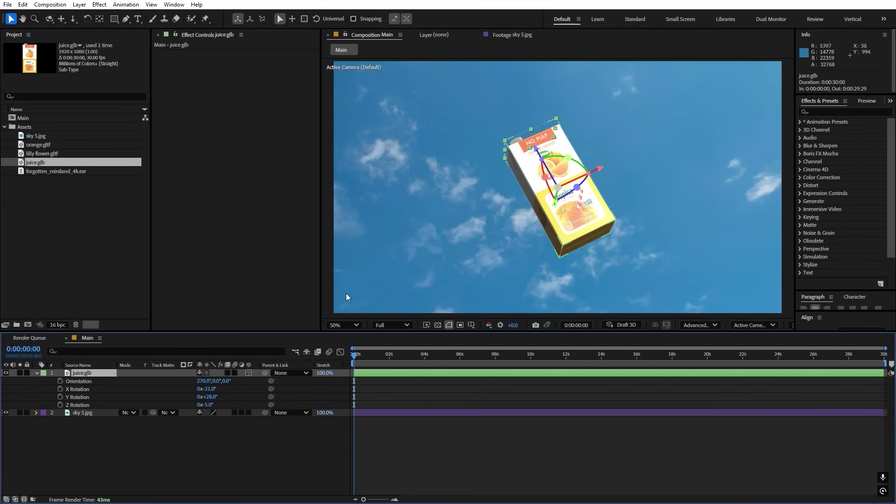
Raise juice.glb to position 960, 430, 0 and keyframe its Position and X, Y and Z Rotation at 0:00.
key("p")
left_click_drag(217, 380, 160, 386)
left_click(60, 381)
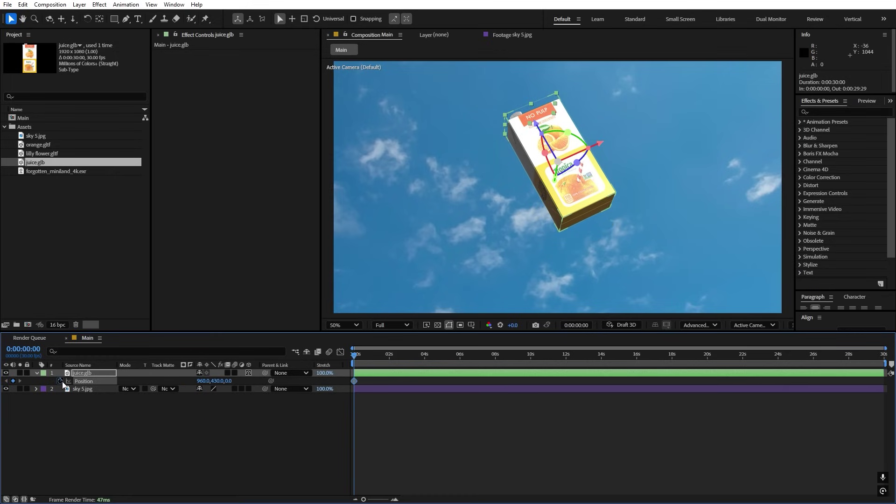
key("r")
left_click_drag(60, 392, 65, 409)
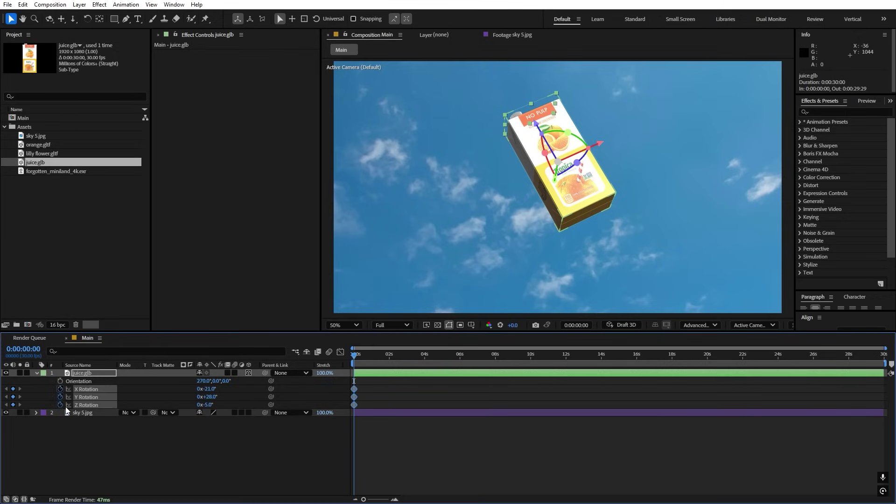
key("u")
key("u")
key("u")
key("u")
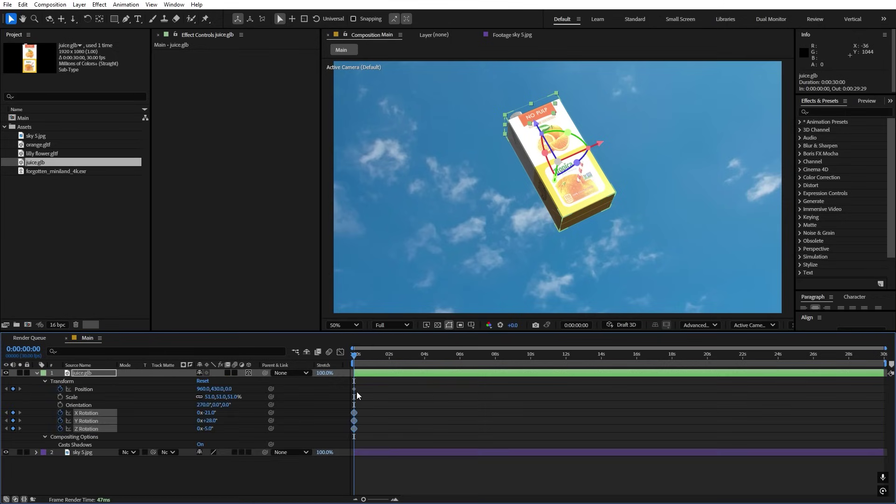
Move juice.glb's Position and Rotation keyframes from the start to 0:00:02:01.
left_click_drag(355, 428, 388, 427)
left_click(385, 404)
left_click(370, 373)
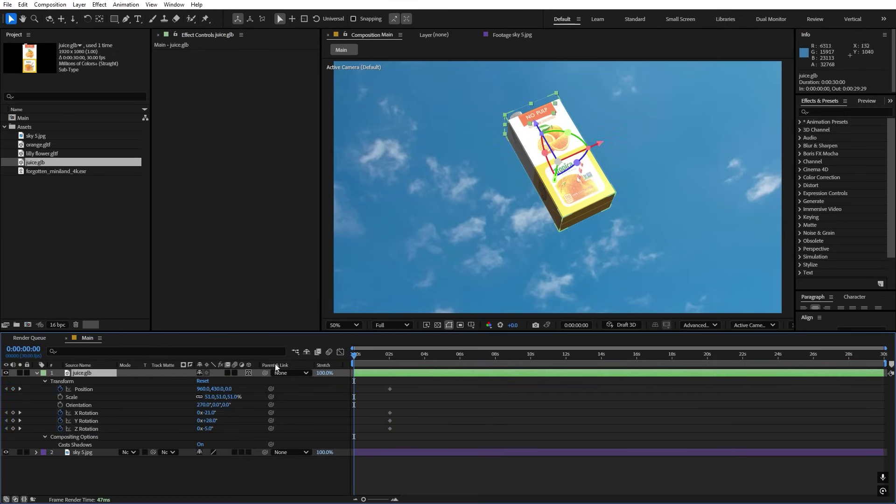
At 0:00, keyframe juice.glb at position 960, 1423, 0 with X Rotation -217° and Y Rotation 138°, and preview the entrance.
left_click_drag(219, 389, 303, 388)
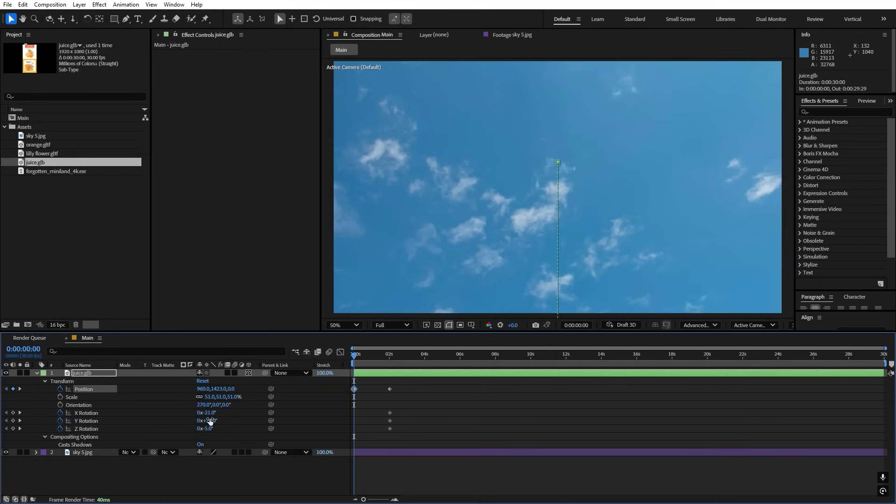
left_click(240, 419)
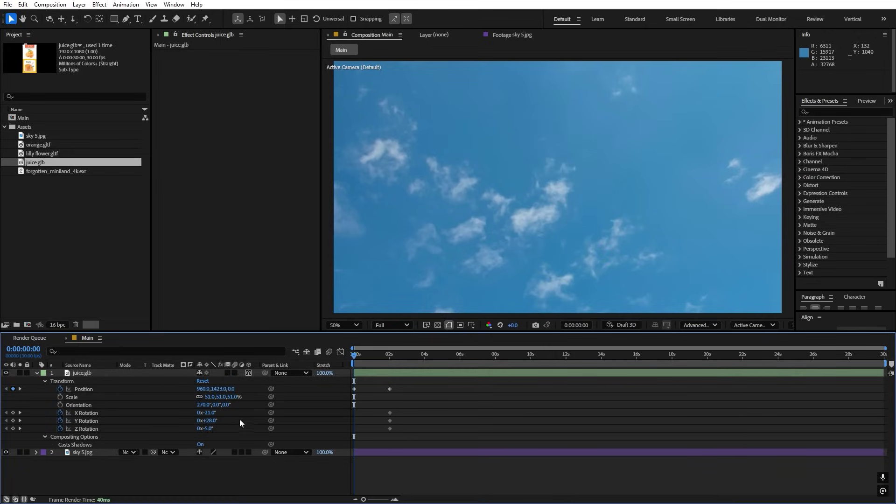
left_click_drag(212, 414, 141, 420)
left_click_drag(208, 420, 262, 419)
left_click(438, 416)
key("space")
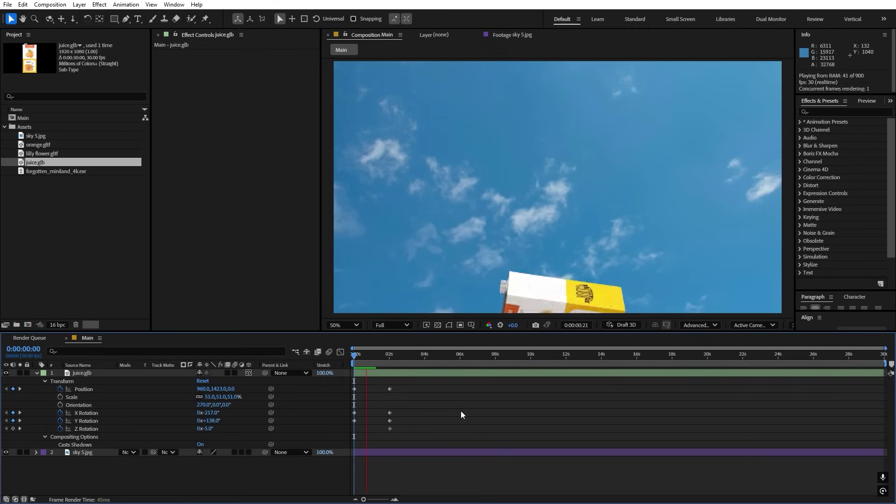
key("space")
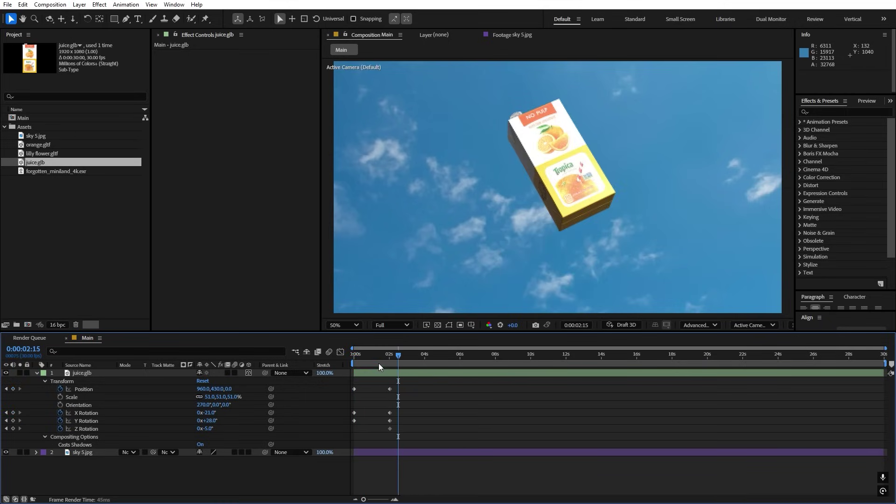
At 0:00, set juice.glb's X Rotation to -306°, Y Rotation to 194° and Z Rotation to -164°, previewing the spin.
left_click_drag(379, 363, 354, 363)
left_click_drag(210, 422, 169, 415)
key("space")
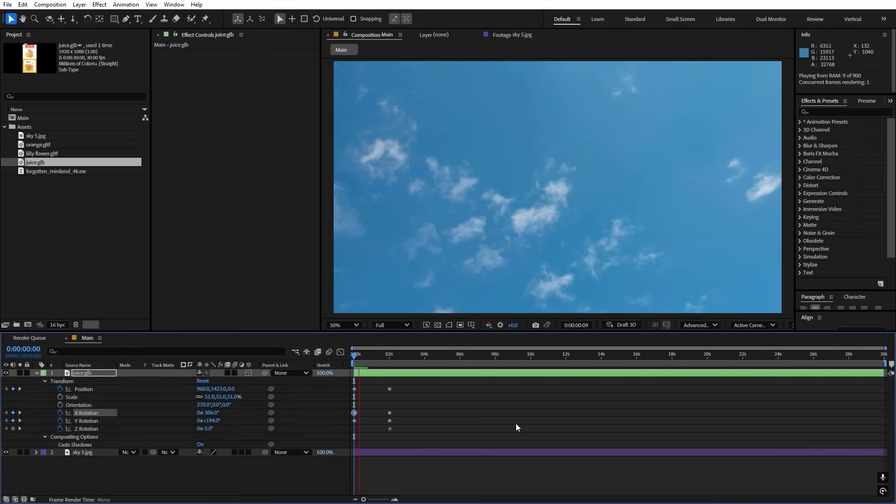
key("space")
left_click_drag(207, 430, 130, 433)
key("space")
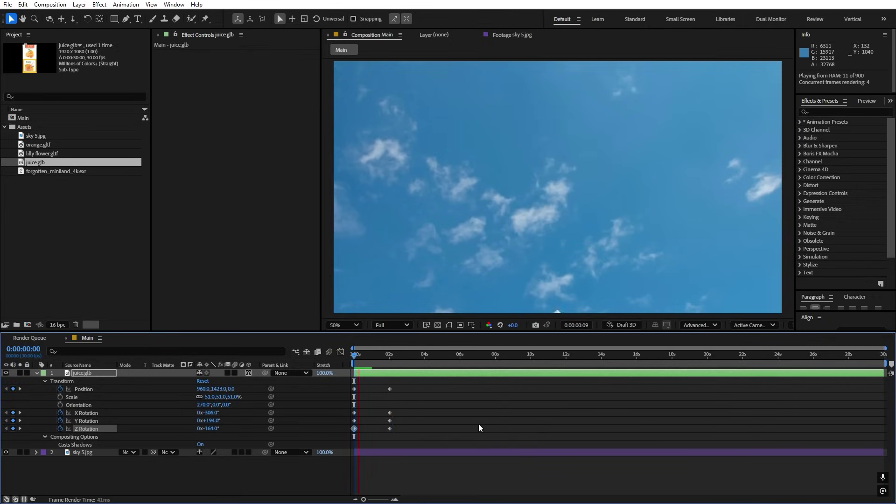
key("space")
Apply Easy Ease to all Position and Rotation keyframes of juice.glb.
left_click_drag(398, 360, 388, 365)
left_click_drag(392, 434, 325, 390)
key("F9")
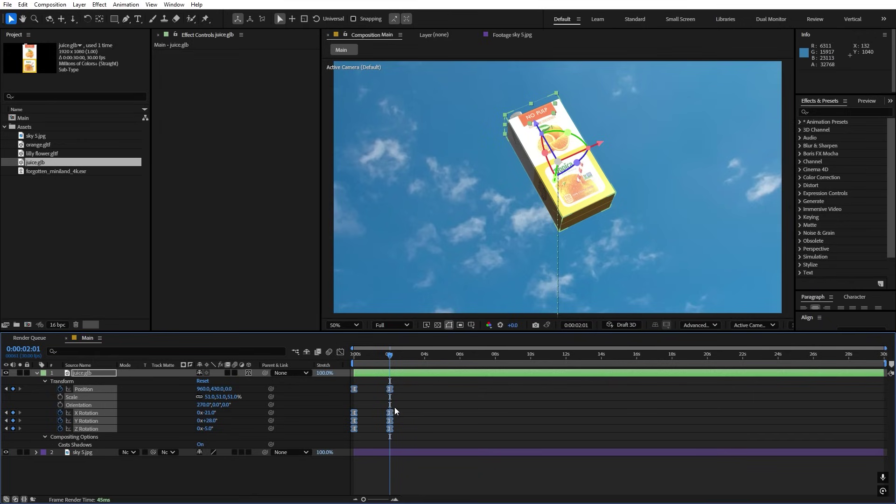
left_click(362, 376)
At 0:00:04:02, keyframe juice.glb's Position below the frame and scrub through the exit movement.
left_click_drag(394, 356, 426, 355)
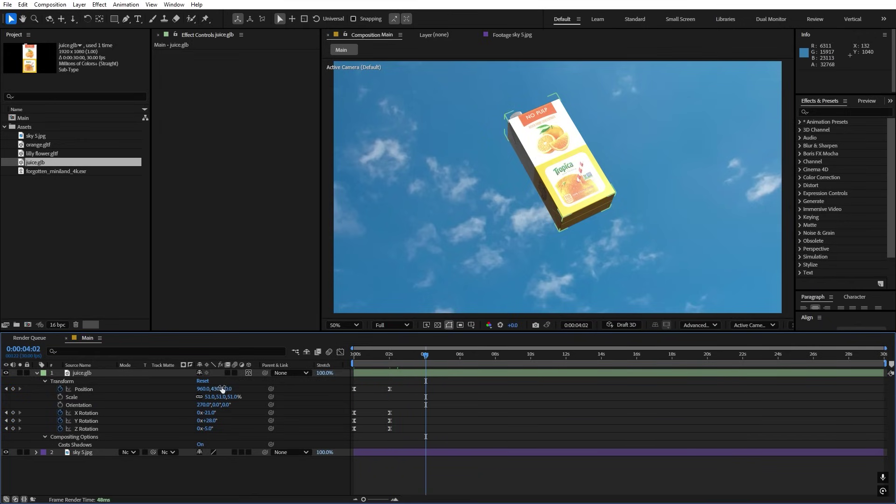
left_click_drag(220, 389, 573, 440)
left_click(387, 357)
left_click_drag(386, 359, 407, 357)
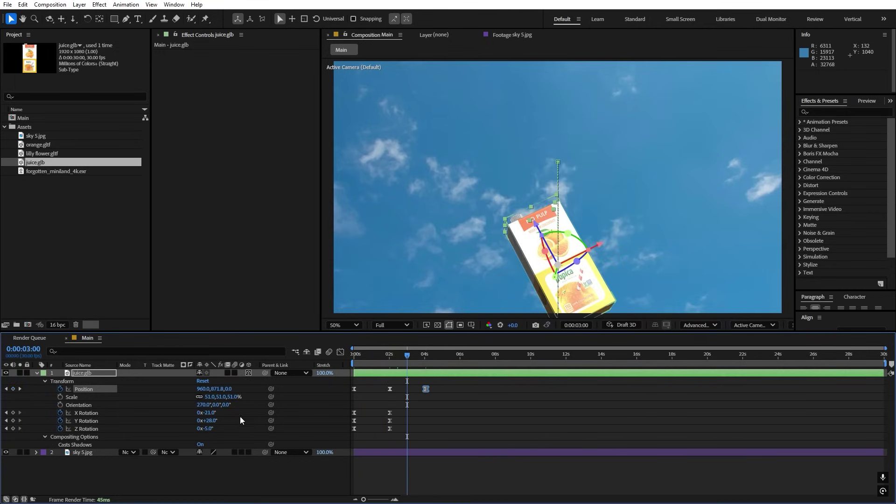
left_click(355, 360)
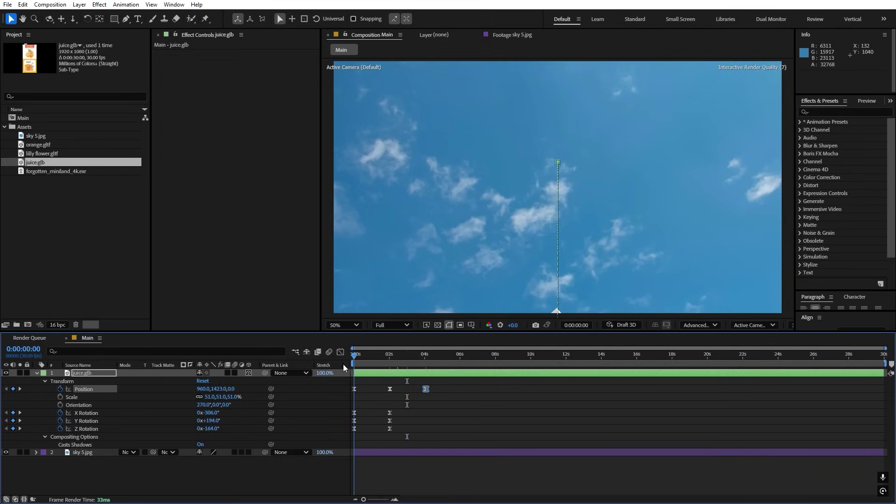
At 0:00:03:13, keyframe juice.glb's rotation at X 58°, Y -33° and Z 225°.
left_click_drag(362, 370, 410, 371)
left_click_drag(209, 428, 303, 420)
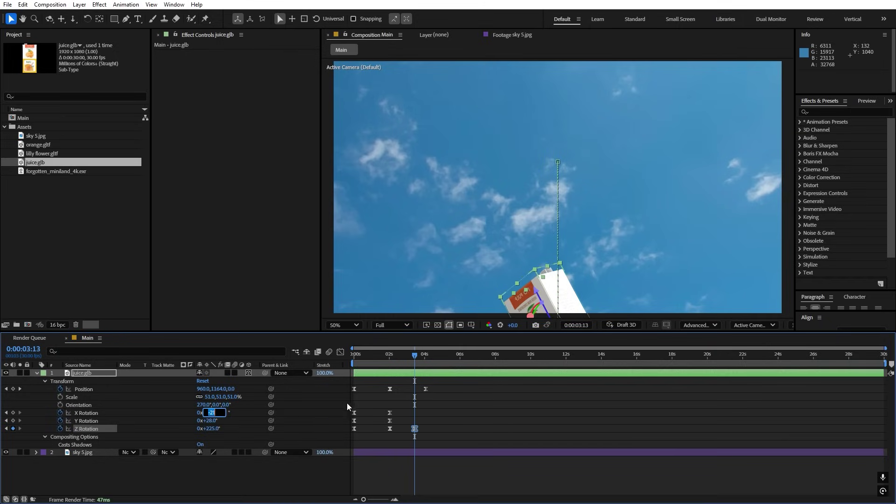
left_click(377, 376)
left_click_drag(377, 376, 411, 374)
left_click_drag(210, 412, 181, 420)
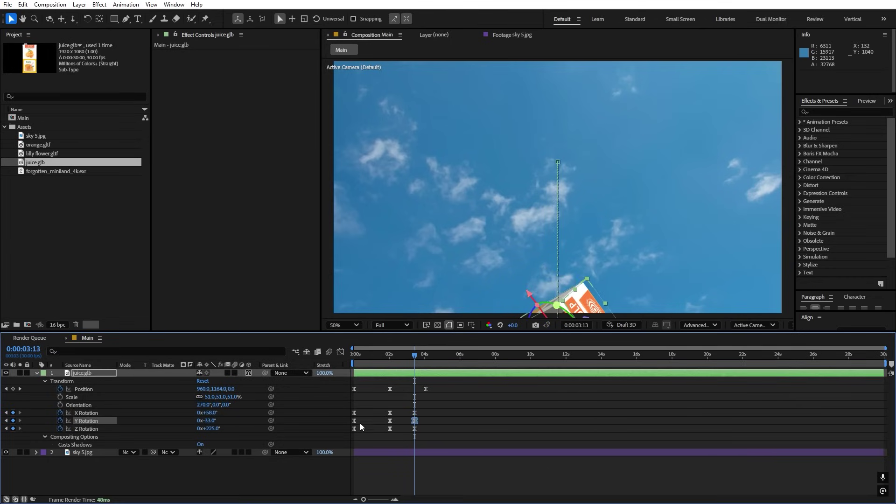
Align the last rotation keyframes with the final Position keyframe at 0:00:04:02 and preview the animation.
left_click_drag(416, 411, 426, 427)
left_click(374, 359)
key("space")
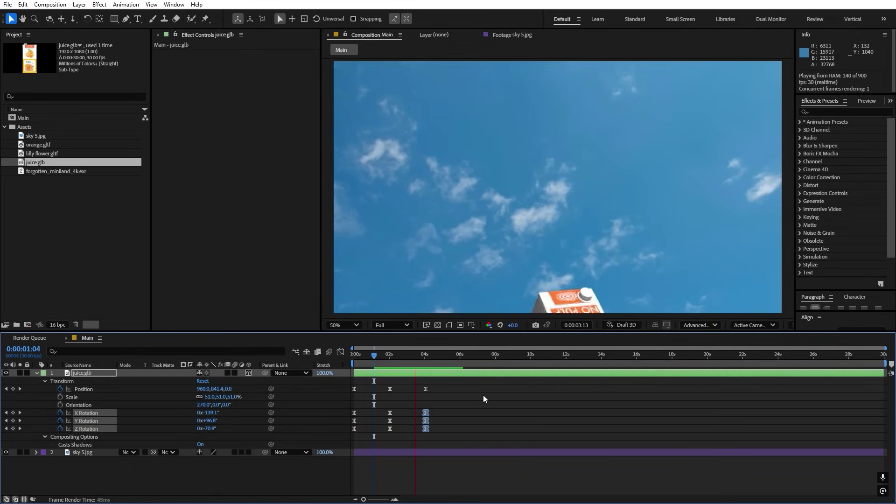
key("space")
Show all juice.glb keyframes as speed curves in the Graph Editor and enlarge the time scale around them.
key("j")
left_click_drag(447, 387, 334, 441)
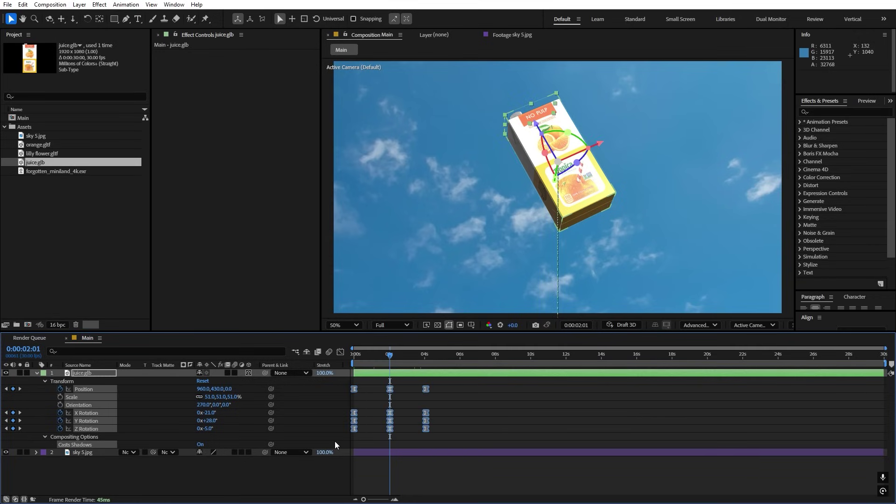
left_click(340, 353)
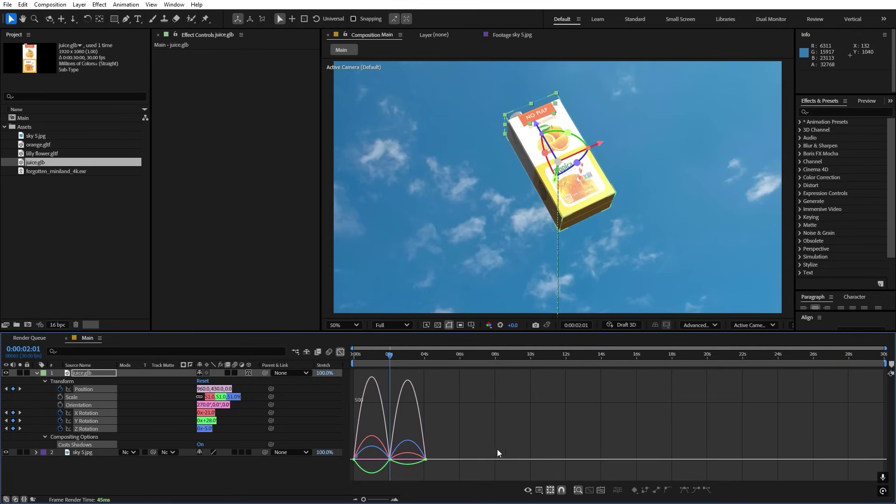
left_click(539, 489)
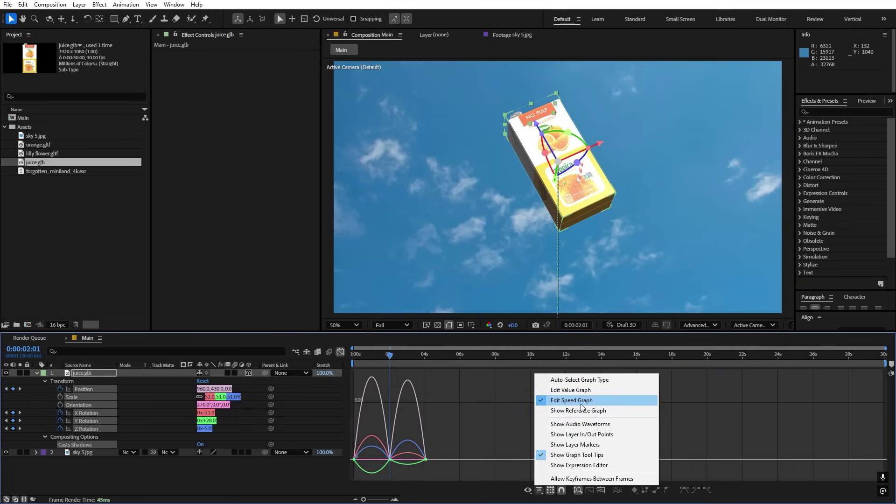
left_click(570, 389)
left_click_drag(471, 443, 341, 471)
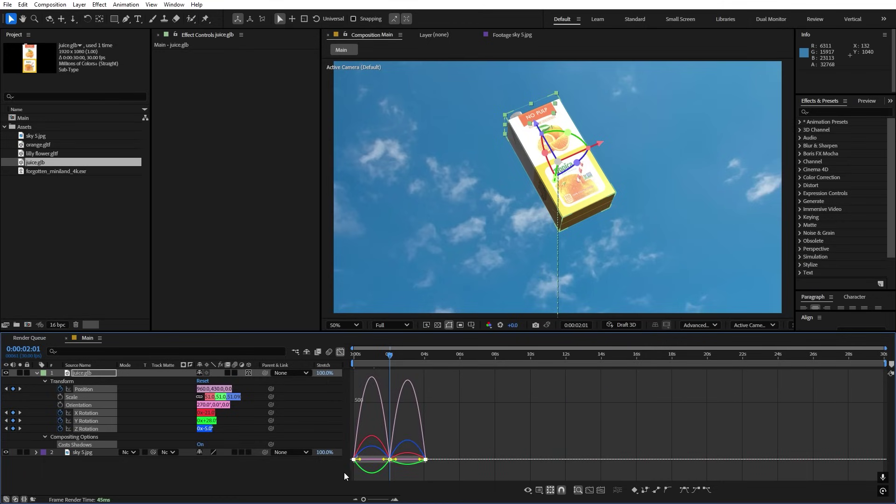
left_click_drag(365, 500, 383, 499)
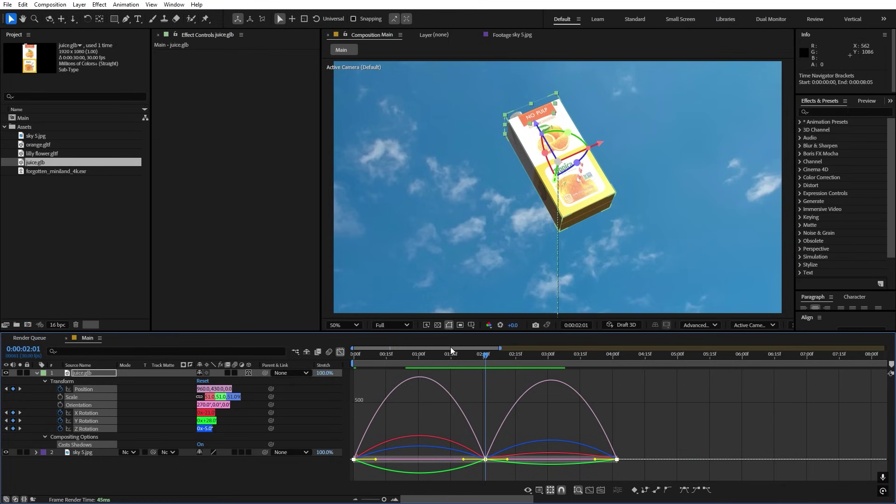
Reshape the entrance speed curves so the motion starts fast and slows towards 0:00:02:01, and preview it.
left_click(453, 433)
left_click_drag(510, 471, 347, 461)
key("Home")
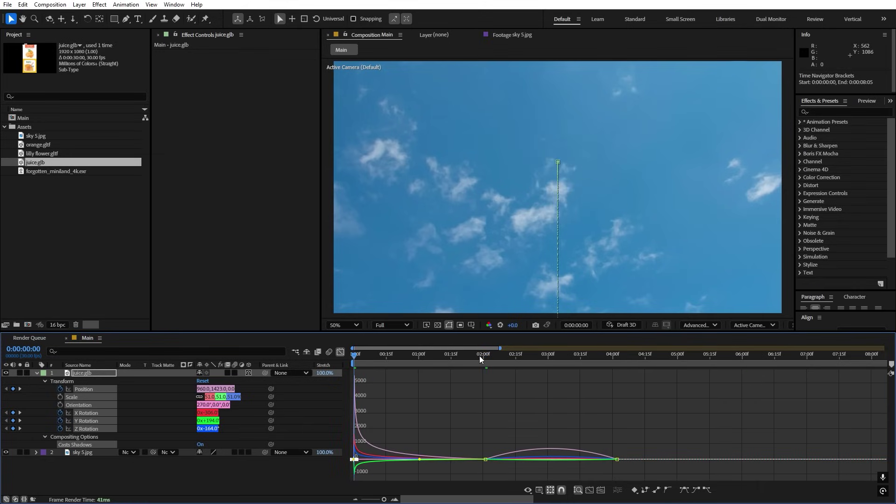
key("space")
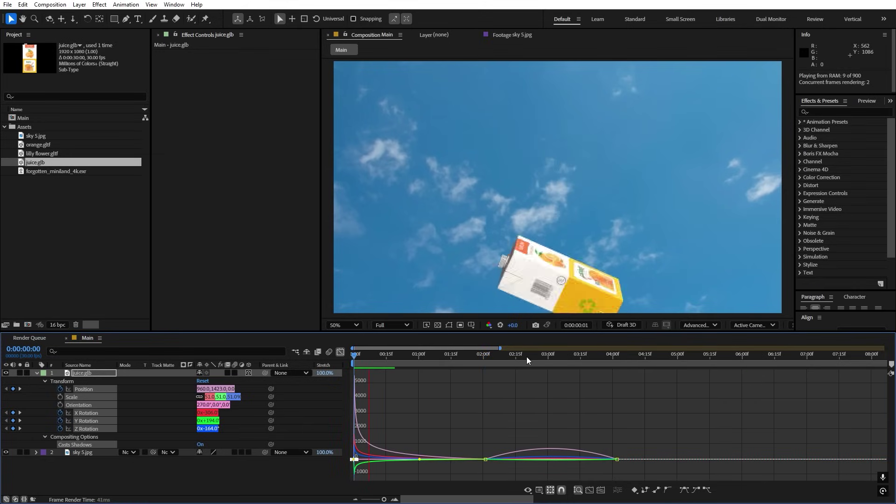
key("space")
Reshape the exit speed curves so the motion accelerates sharply towards 0:00:04:02, and close the Graph Editor.
left_click_drag(477, 350, 481, 354)
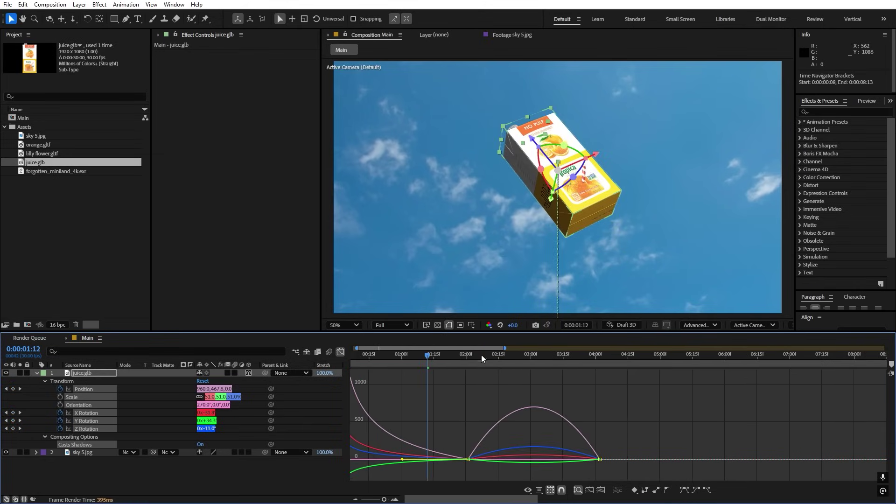
left_click(466, 355)
left_click_drag(446, 420, 599, 466)
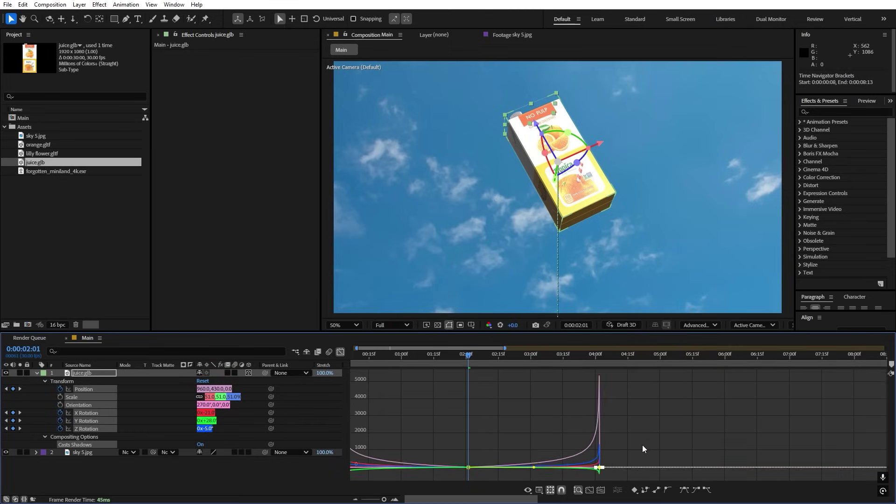
left_click(405, 354)
key("Home")
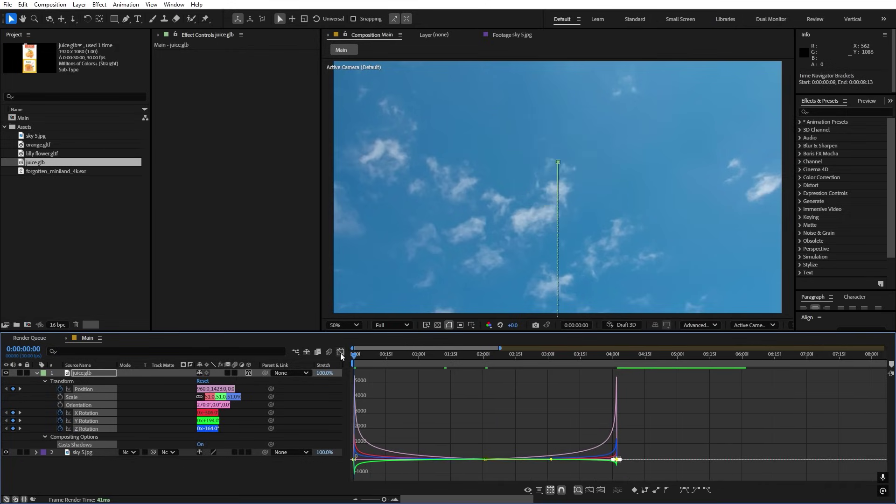
left_click(340, 352)
Move juice.glb's middle keyframes to 0:00:01:15 and its last keyframes to about 0:00:02:15, and preview the timing.
left_click_drag(434, 360, 516, 440)
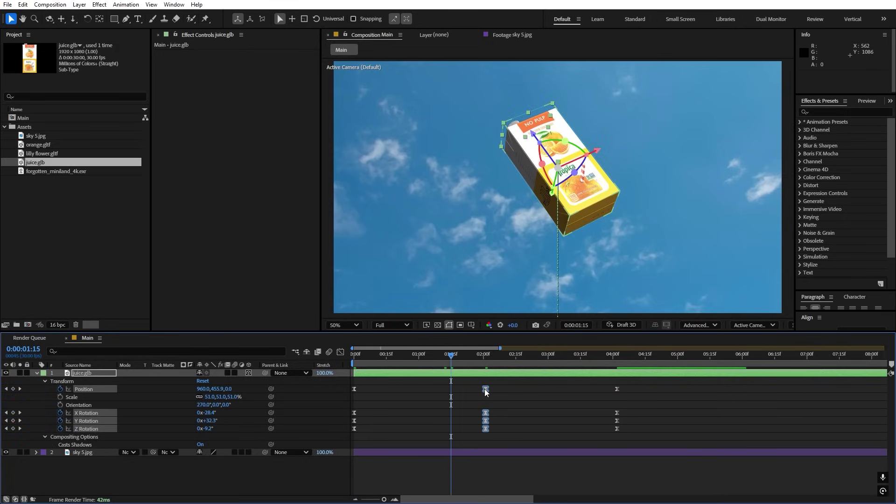
left_click_drag(485, 390, 453, 394)
left_click_drag(516, 395, 651, 428)
left_click_drag(612, 386, 634, 433)
left_click_drag(619, 391, 517, 391)
key("space")
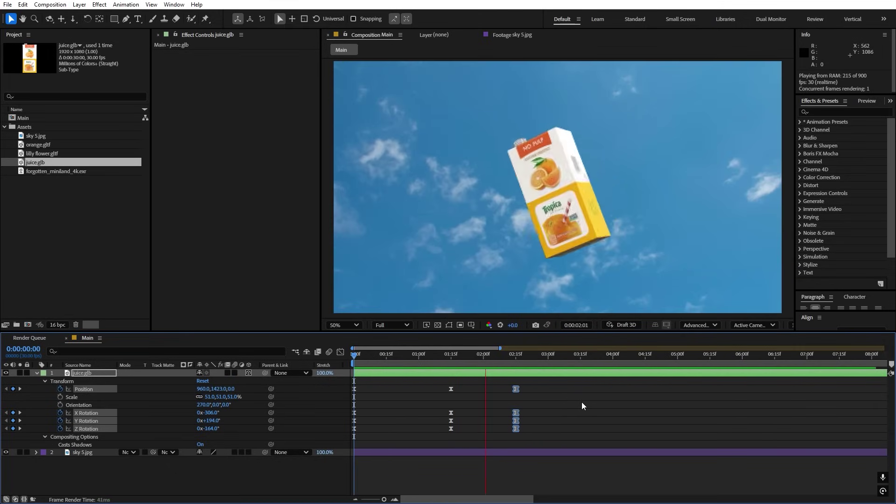
key("space")
Shift juice.glb's last keyframes to about 0:00:02:24 and preview the animation.
left_click_drag(516, 429, 534, 430)
left_click(466, 408)
key("minus")
key("space")
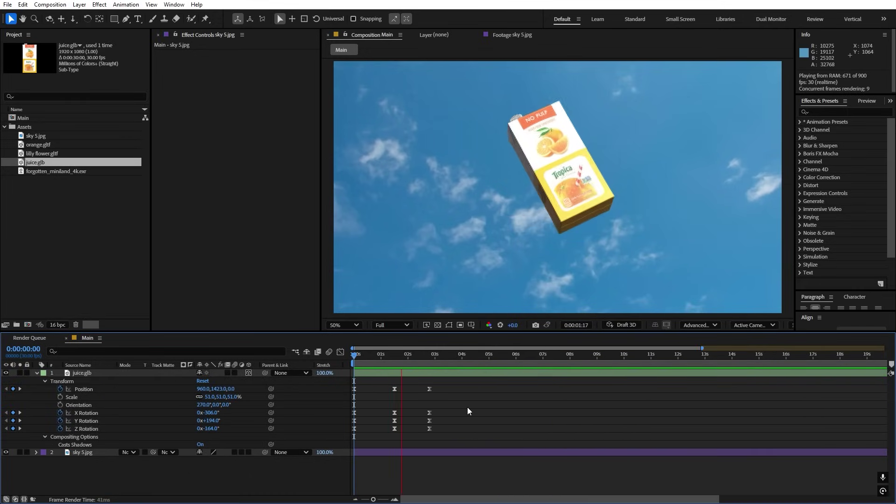
Make the velocity of juice.glb's middle X Rotation keyframe at 0:00:01:15 continuous, locking outgoing to incoming.
left_click(393, 361)
mouse_move(393, 361)
left_mouse_down()
mouse_move(405, 359)
mouse_move(374, 362)
mouse_move(394, 362)
left_mouse_up()
scroll(388, 406, "up", 3)
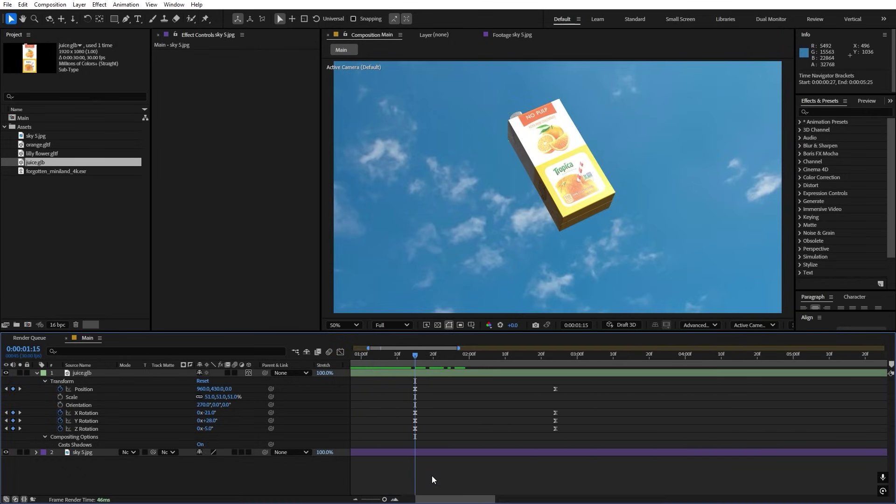
left_click_drag(434, 499, 420, 500)
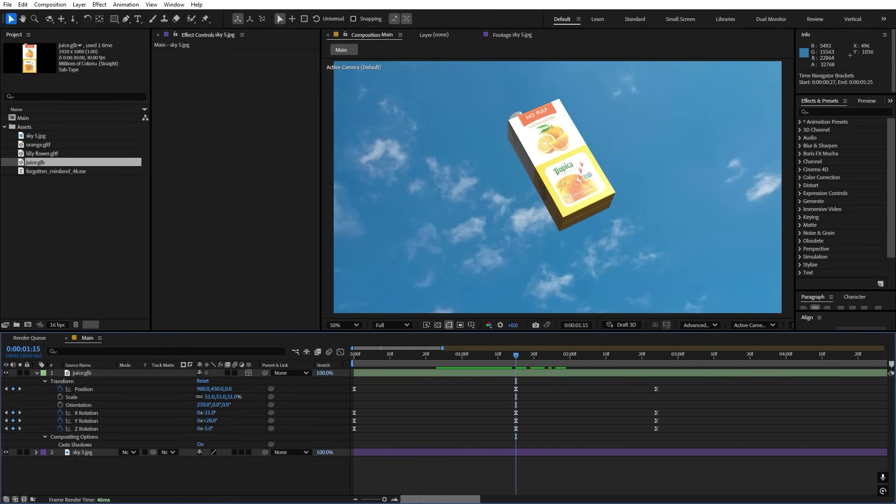
left_click(95, 414)
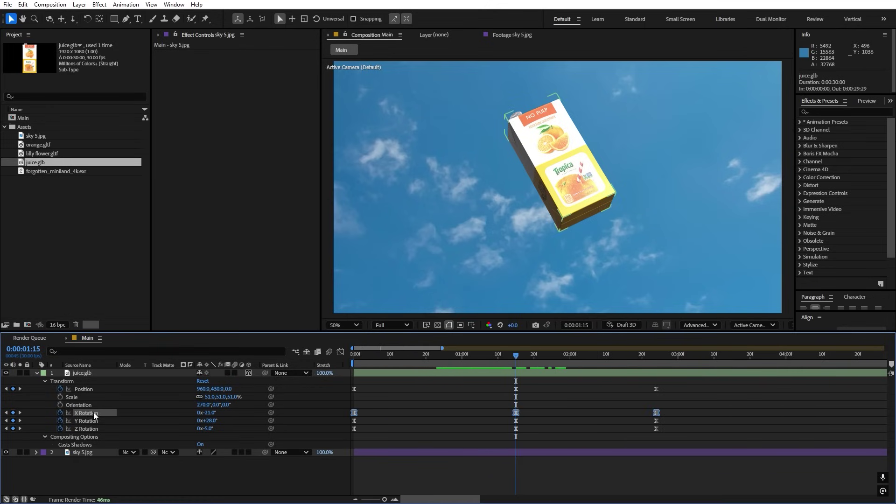
left_click(529, 414)
left_click(516, 412)
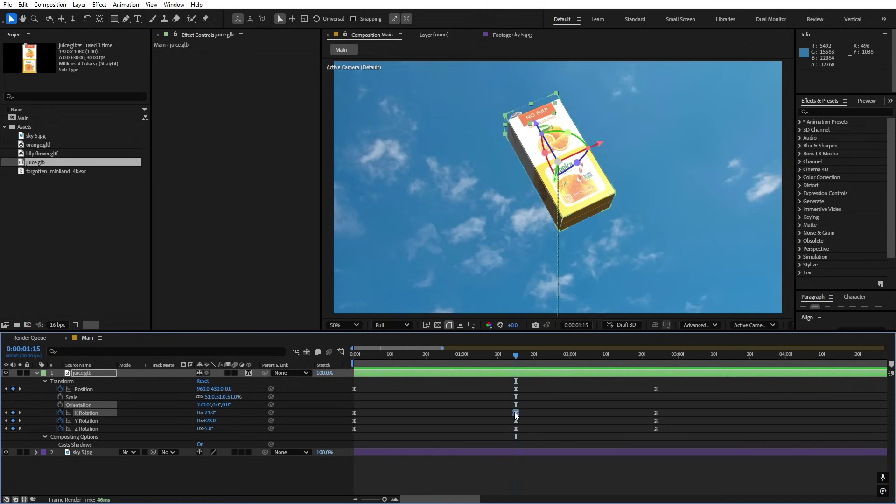
right_click(516, 414)
left_click(546, 395)
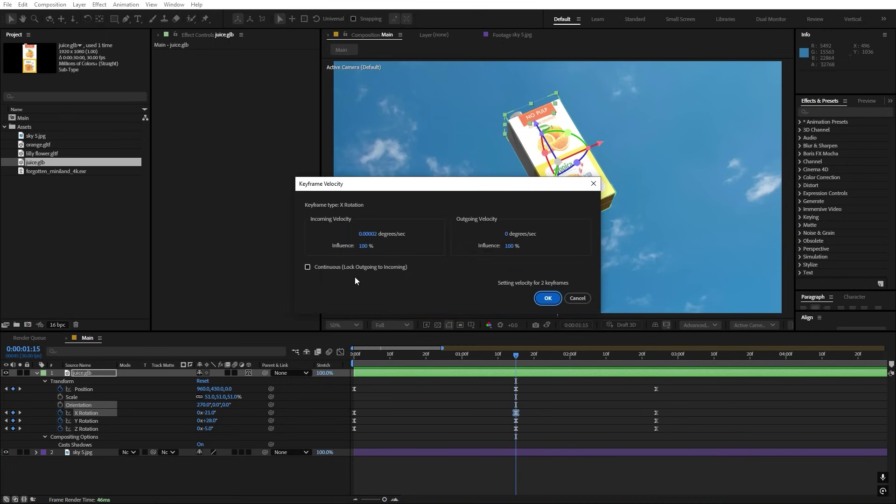
left_click(308, 266)
left_click(547, 301)
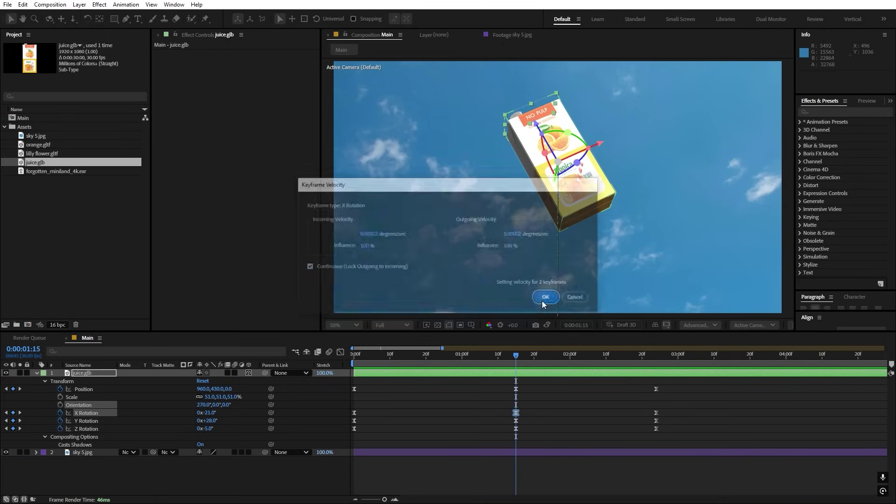
Raise the middle X Rotation keyframe slightly above zero in the speed graph so the box keeps turning, and preview it.
left_click(340, 352)
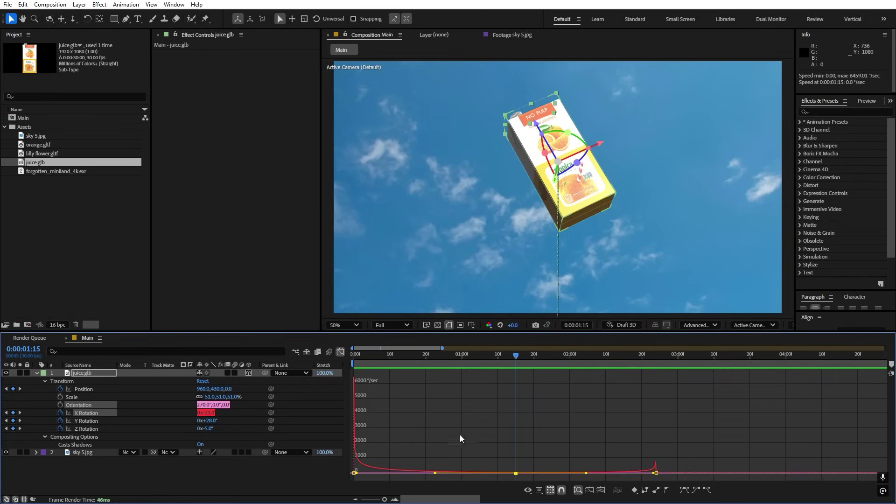
key("minus")
left_click(455, 473)
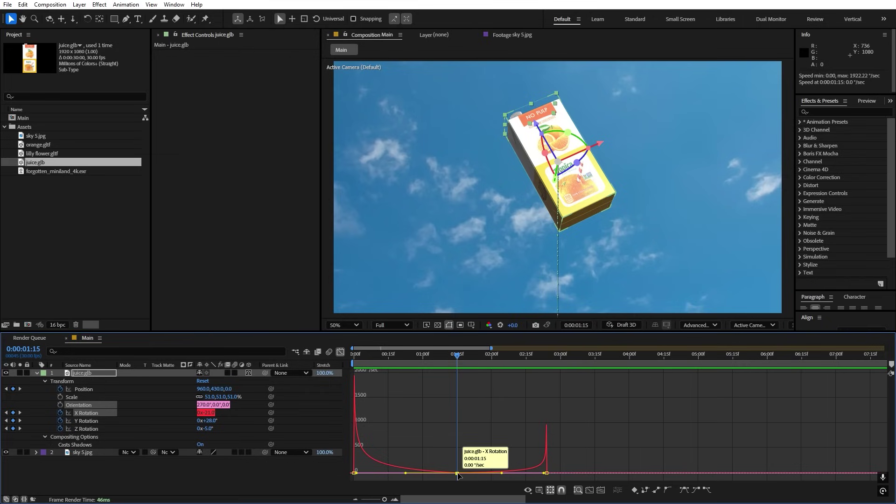
left_click_drag(458, 473, 458, 470)
key("space")
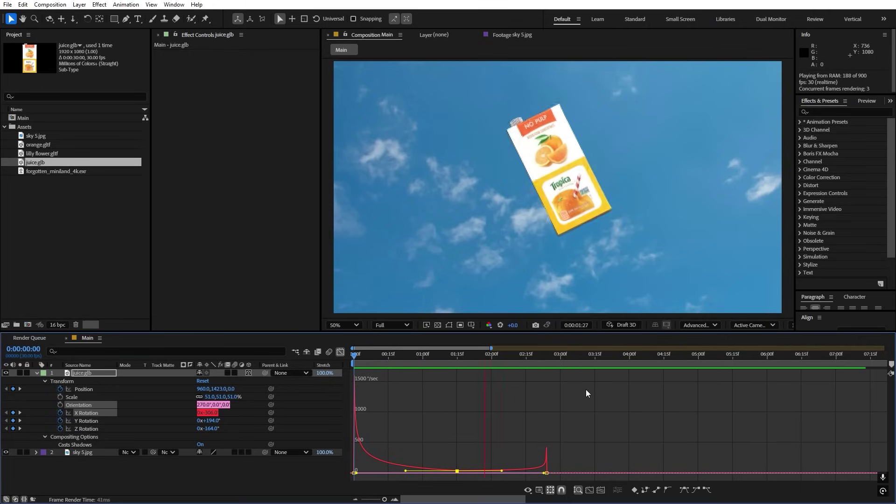
key("shift+F3")
Return the current time to 0:00:01:15 and collapse juice.glb's properties.
left_click_drag(445, 355, 547, 360)
key("j")
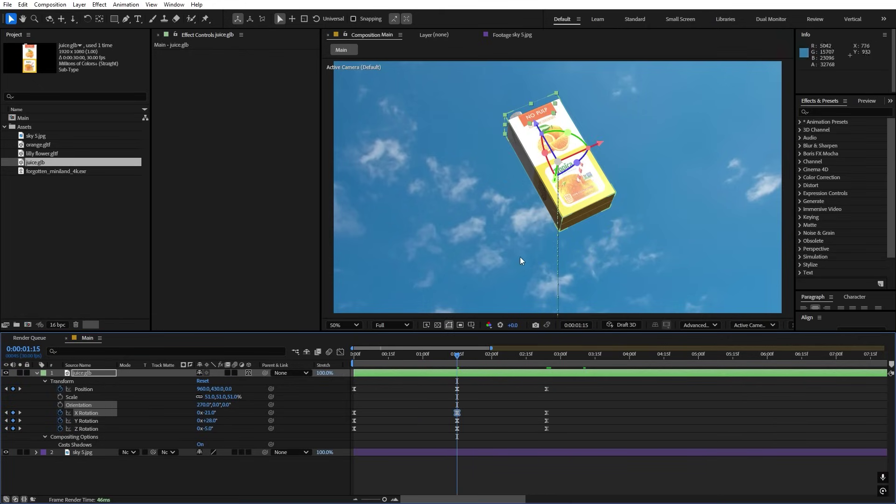
left_click(38, 373)
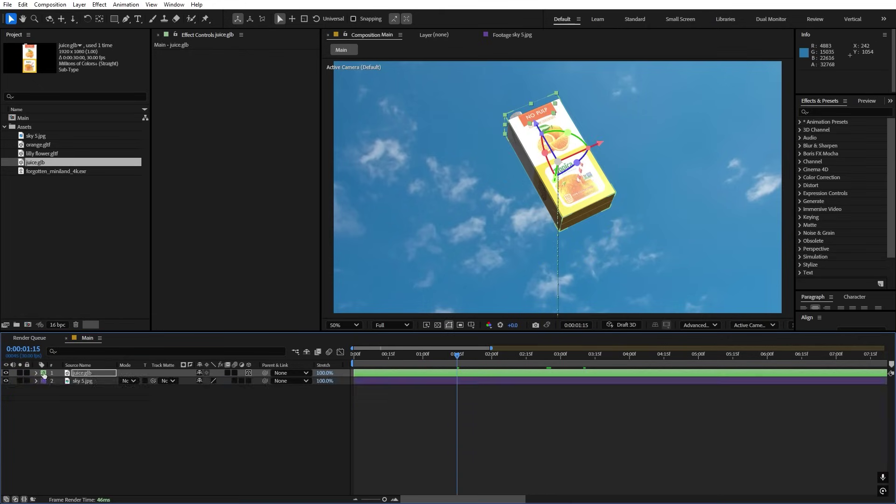
left_click(183, 431)
left_click(51, 196)
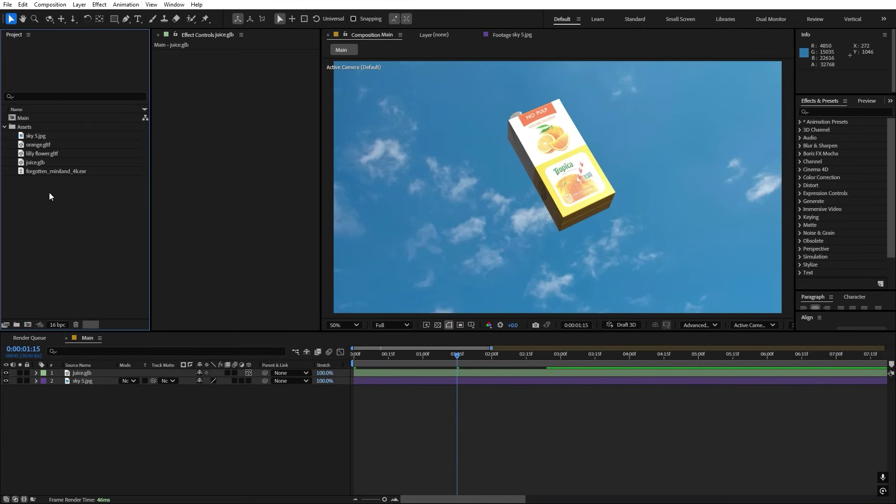
Add an Environment light to the Main composition with Casts Shadows enabled, and collapse its properties.
right_click(105, 427)
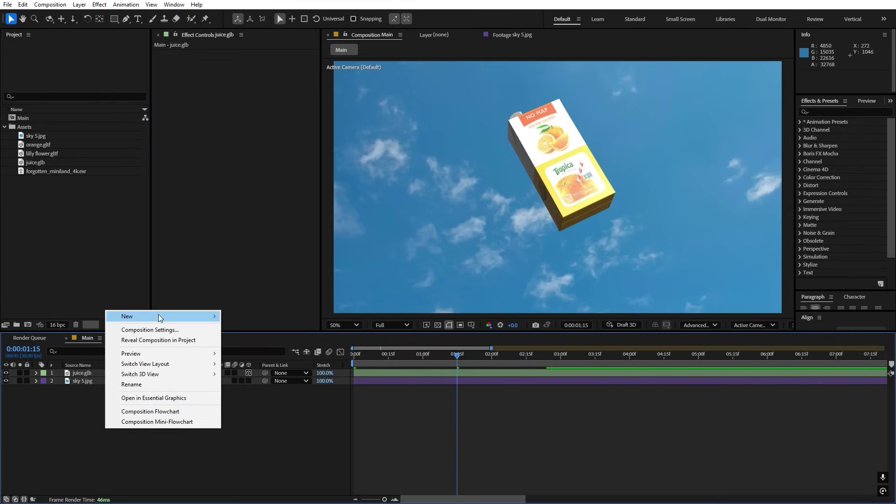
mouse_move(158, 320)
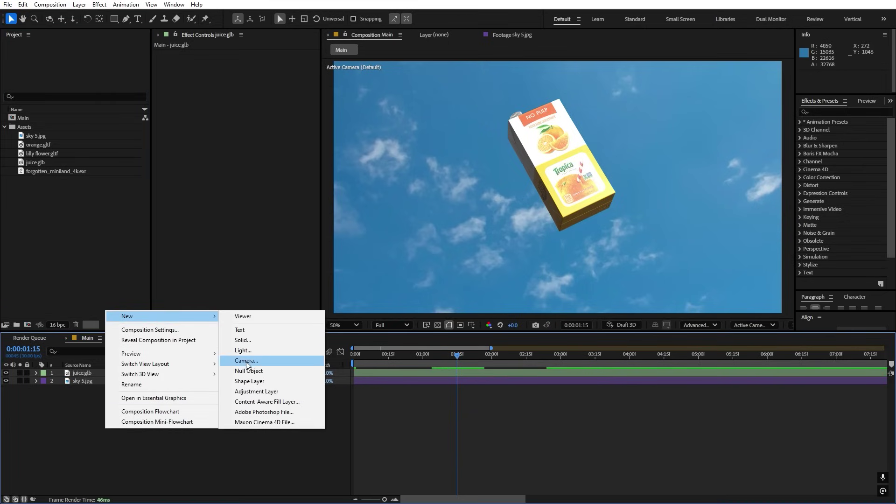
left_click(249, 350)
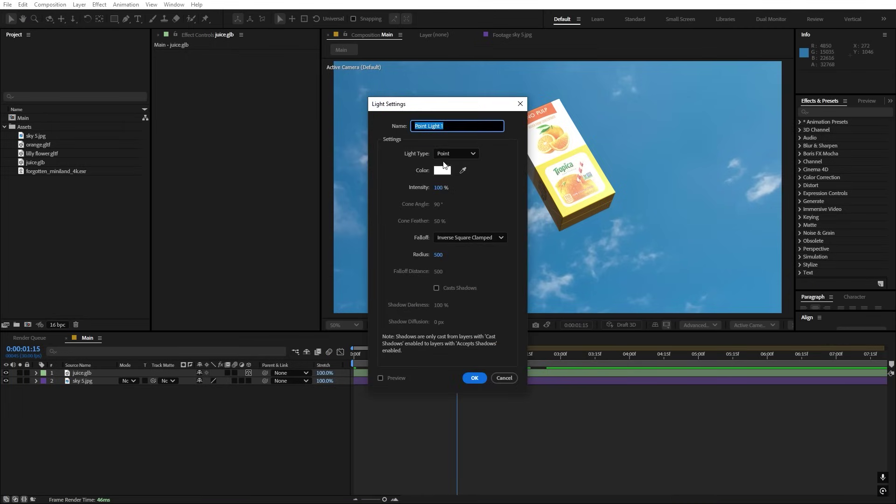
left_click(452, 154)
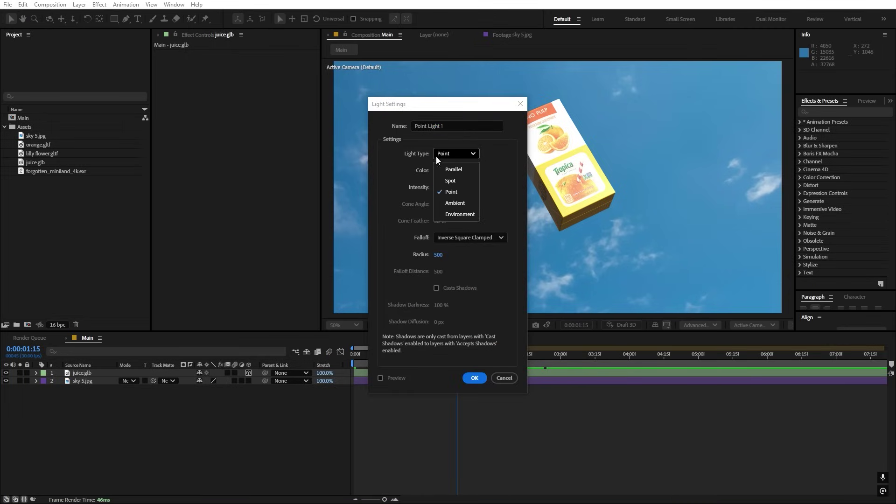
left_click(449, 215)
left_click(436, 288)
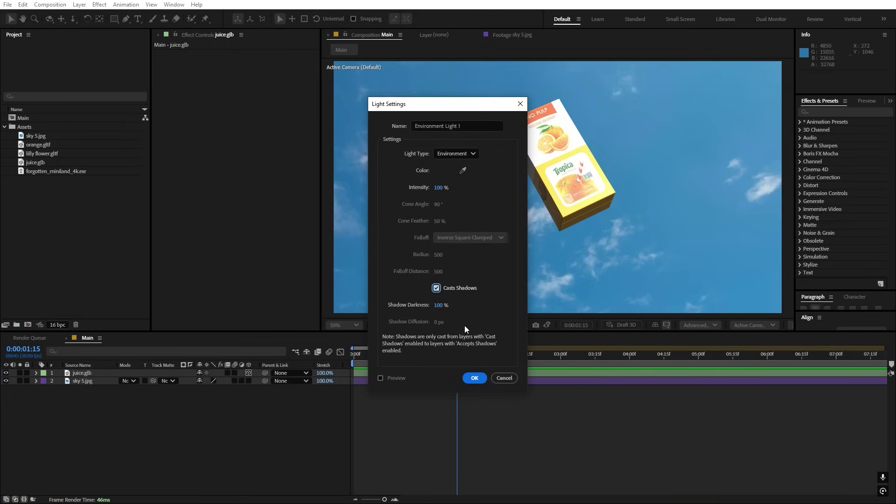
left_click(478, 379)
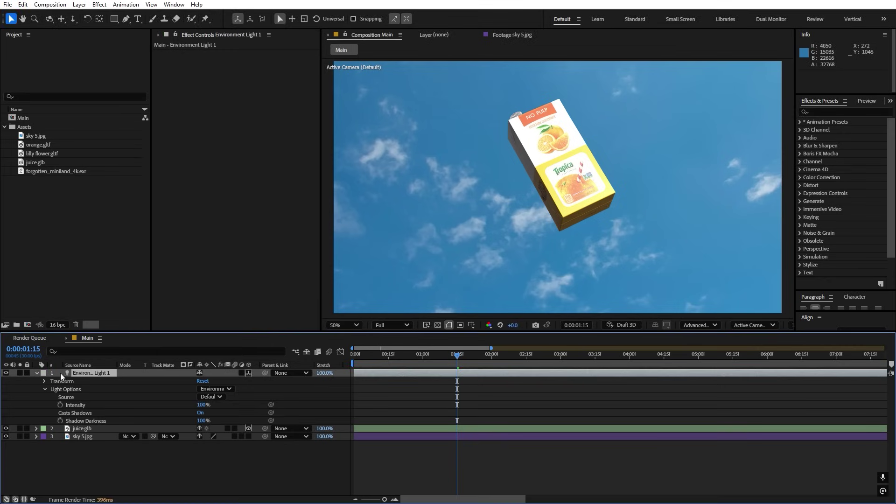
left_click(35, 373)
left_click(85, 413)
Add forgotten_miniland_4k.exr to the composition above the environment light and hide its layer.
left_click(11, 183)
left_click(55, 172)
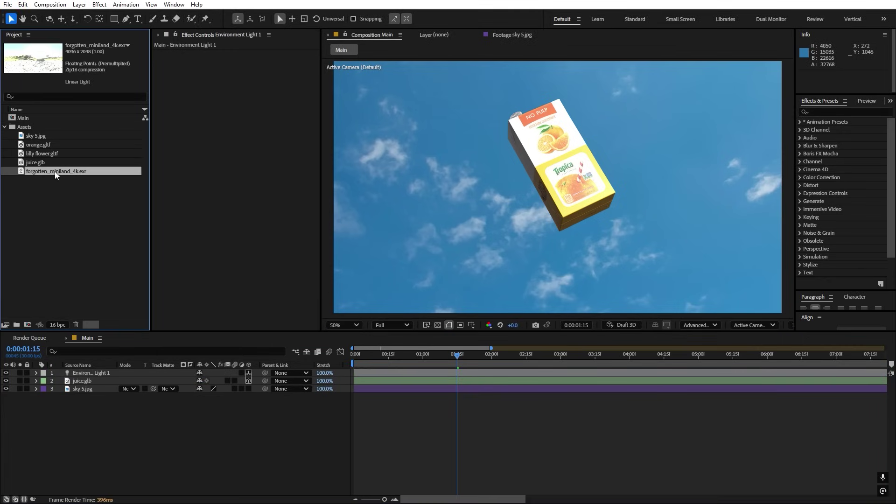
left_click_drag(54, 171, 93, 371)
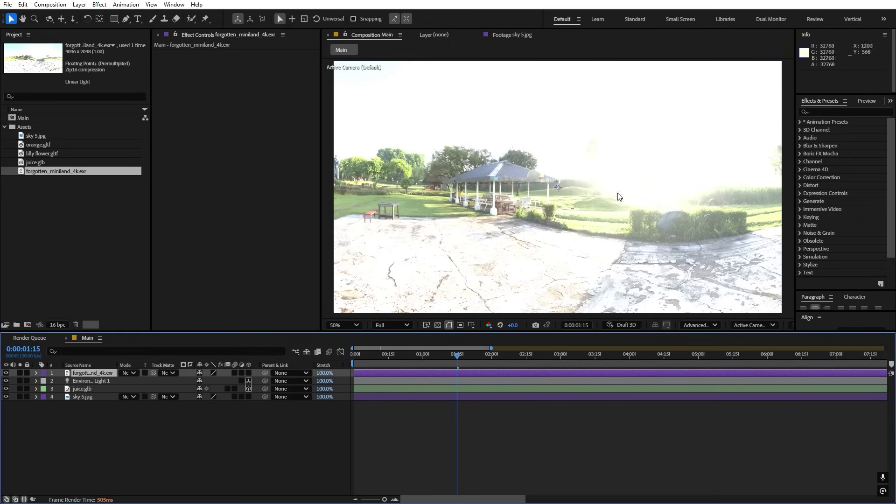
left_click(6, 373)
Set the environment light's source to the forgotten_miniland_4k.exr layer.
left_click(75, 381)
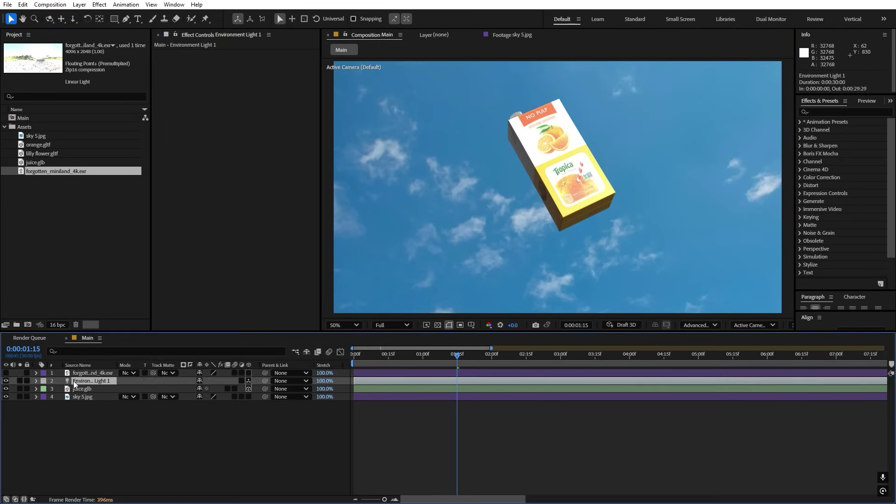
left_click(36, 381)
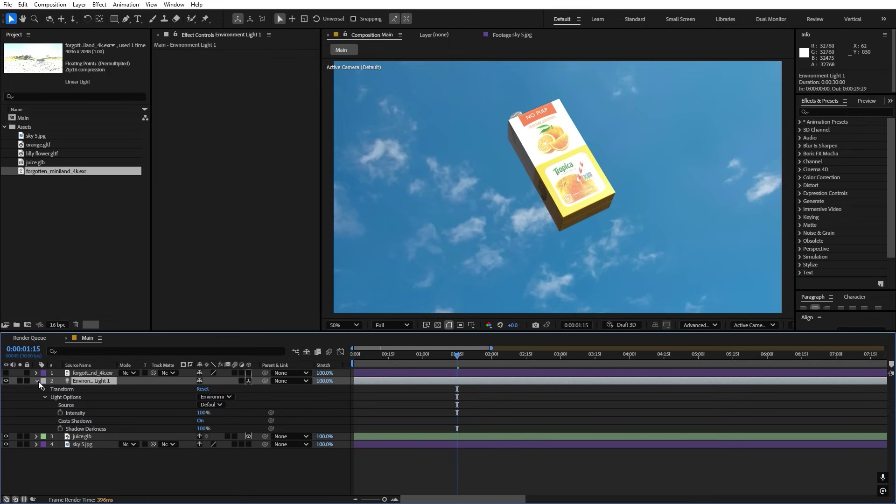
left_click(222, 404)
left_click(231, 426)
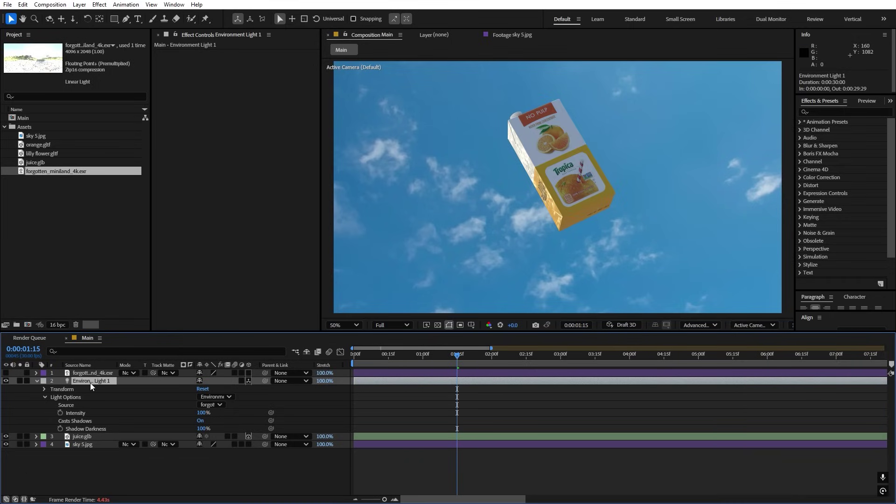
Set the environment light's X Rotation to 91° and preview the lighting on the juice box.
key("r")
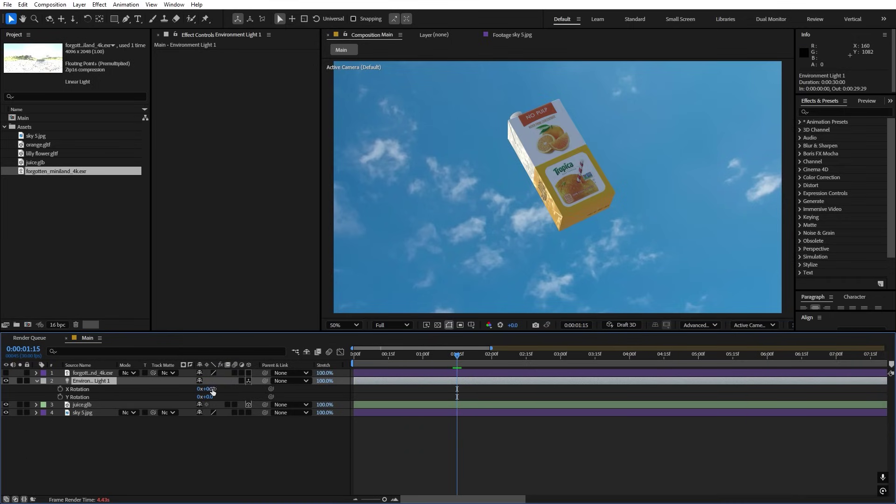
left_click_drag(209, 388, 251, 390)
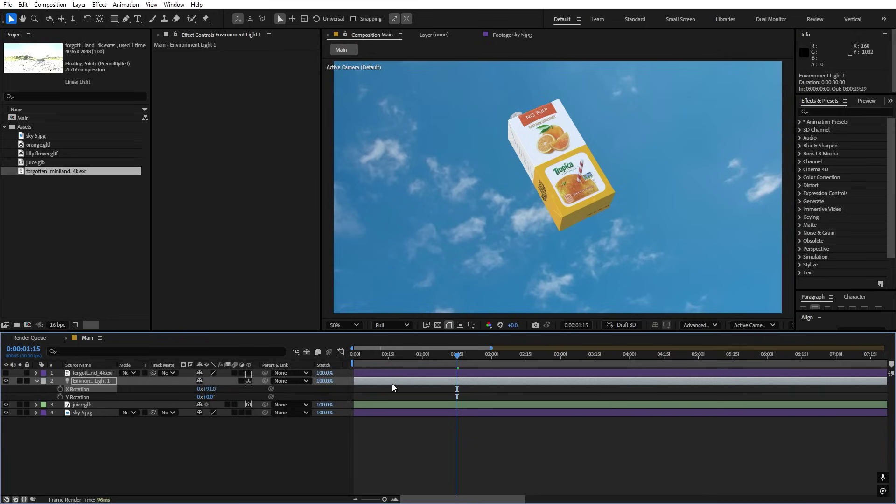
key("space")
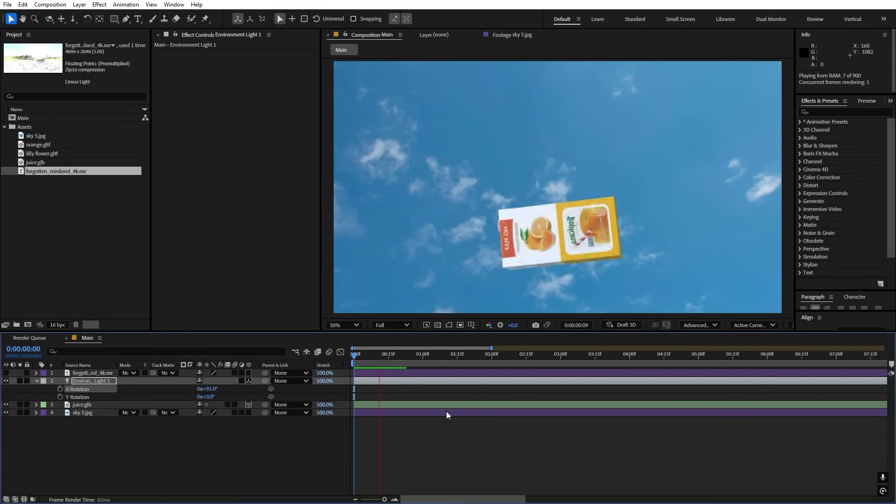
Add orange.gltf from the Assets folder as the top layer of the Main composition.
left_click(81, 276)
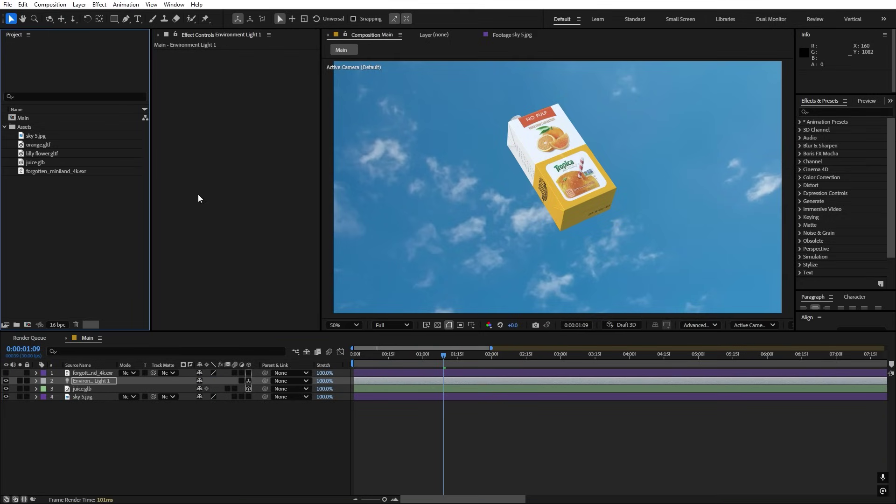
left_click(46, 145)
left_click_drag(38, 146, 77, 373)
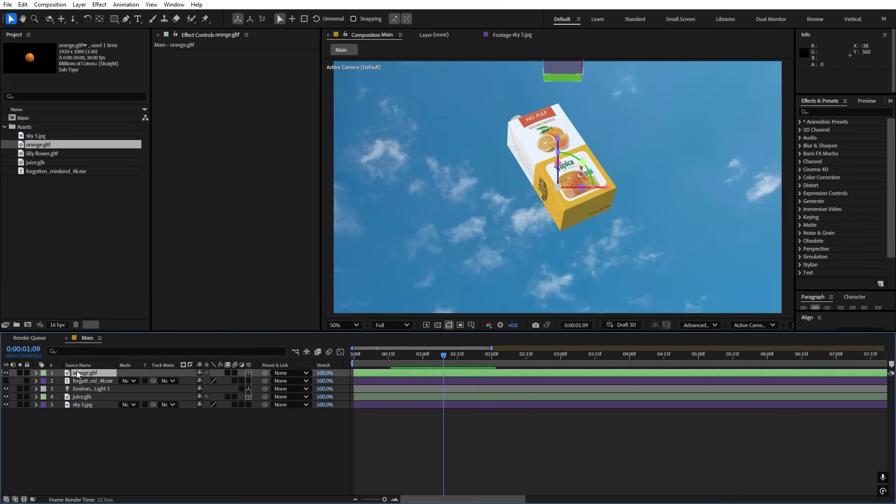
Centre the anchor point of orange.gltf on the orange model.
key("comma")
key("period")
key("comma")
key("h")
key("v")
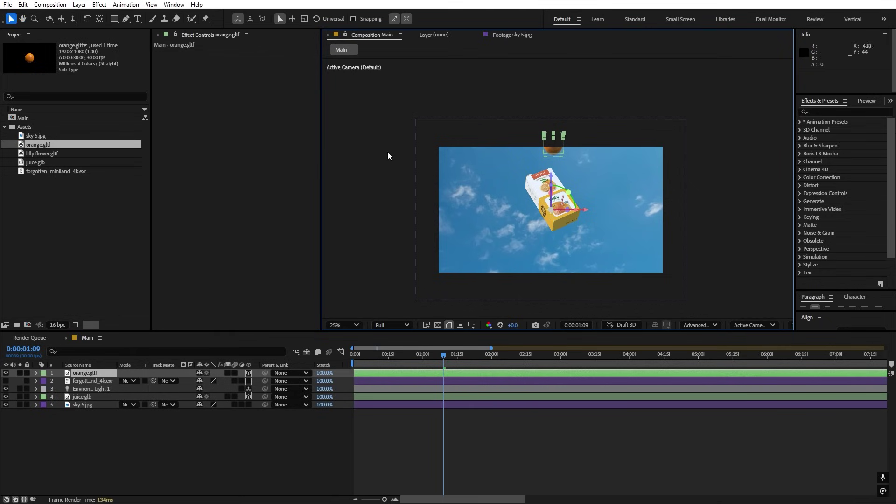
left_click(100, 18)
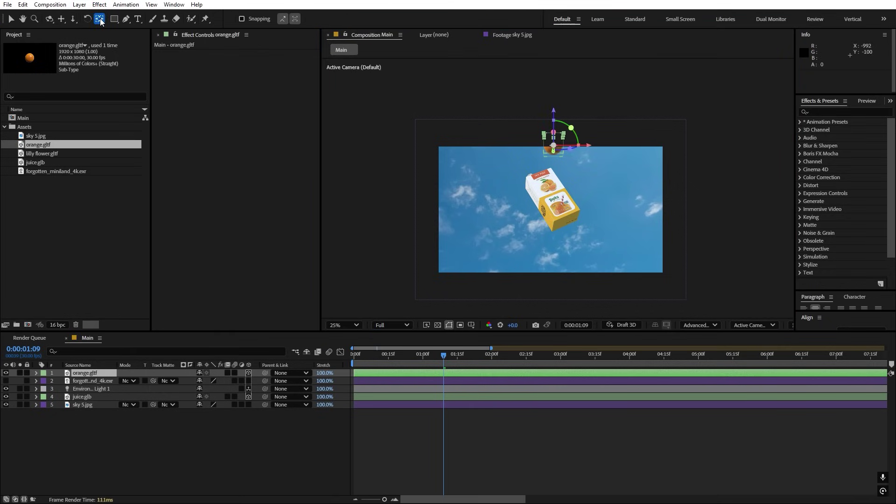
key("period")
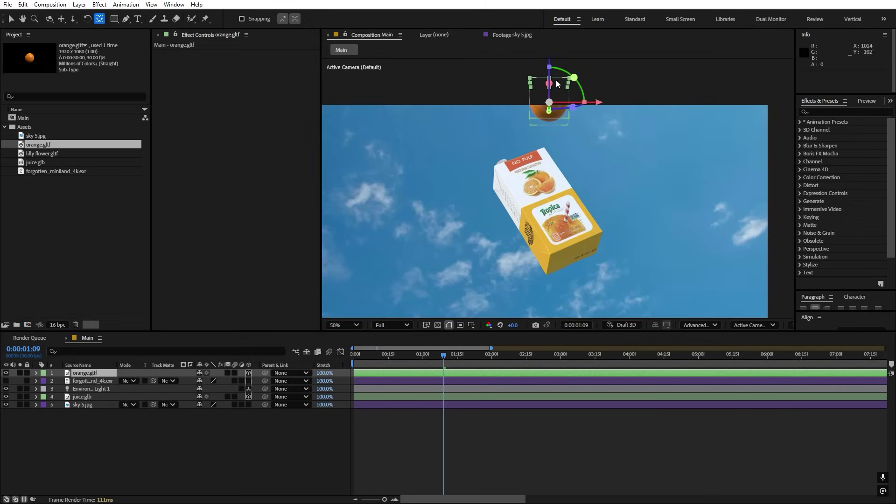
key("v")
key("comma")
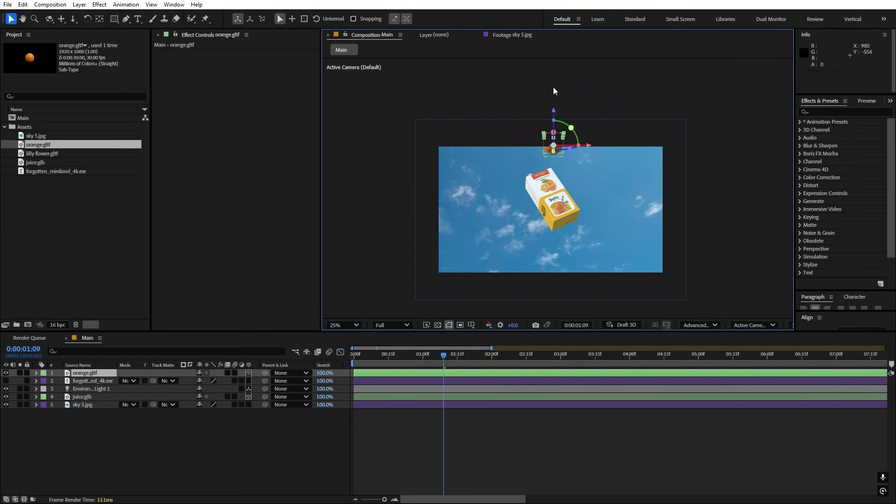
Lower the orange into the frame to about Y 438 and slide it left to about X 104.
left_click_drag(555, 112, 554, 164)
key("period")
key("period")
key("comma")
left_click_drag(595, 211, 385, 214)
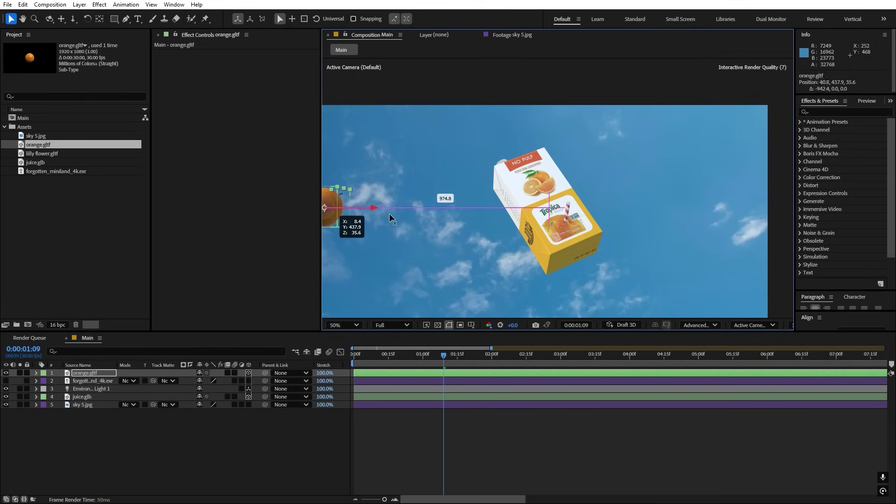
key("comma")
Slide the orange closer to the juice box's left side, to about X 659.
left_click(344, 325)
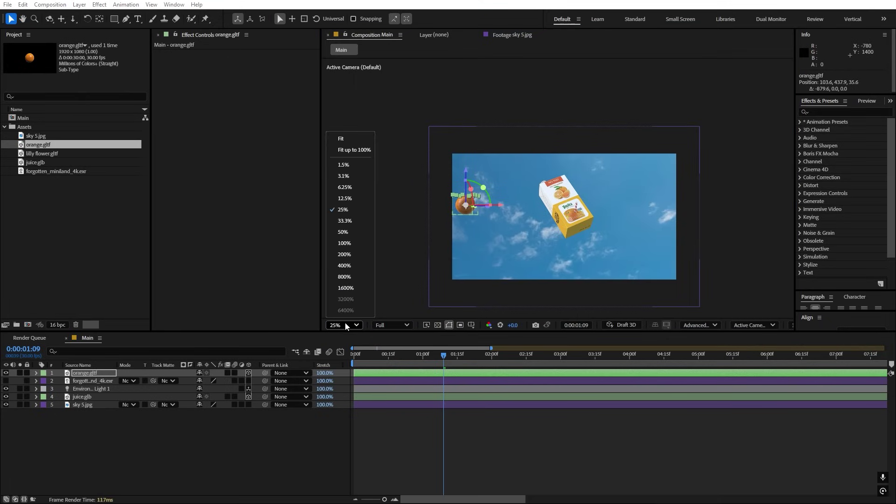
left_click(346, 150)
left_click_drag(411, 165, 534, 166)
key("ctrl+z")
scroll(533, 166, "up", 2)
left_click_drag(383, 111, 470, 137)
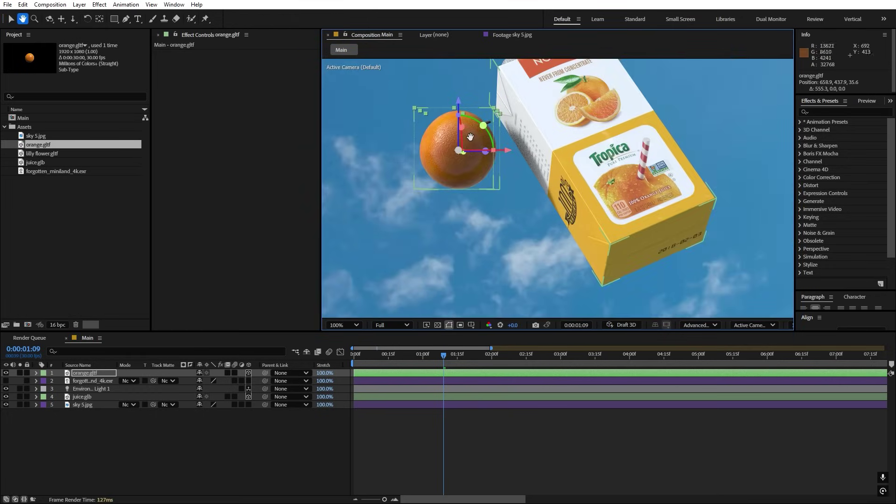
Fit the Advanced 3D renderer's shadow casting box to the scene in the Renderer Options.
scroll(523, 183, "down", 2)
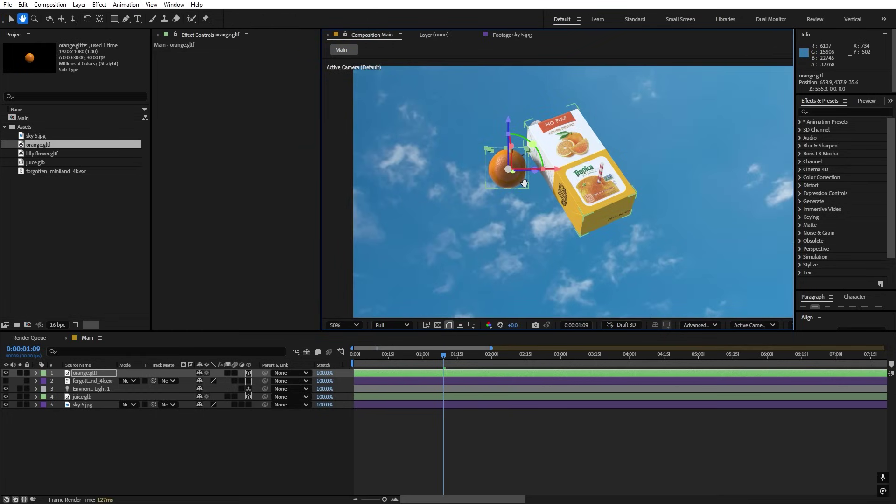
key("v")
left_click(700, 325)
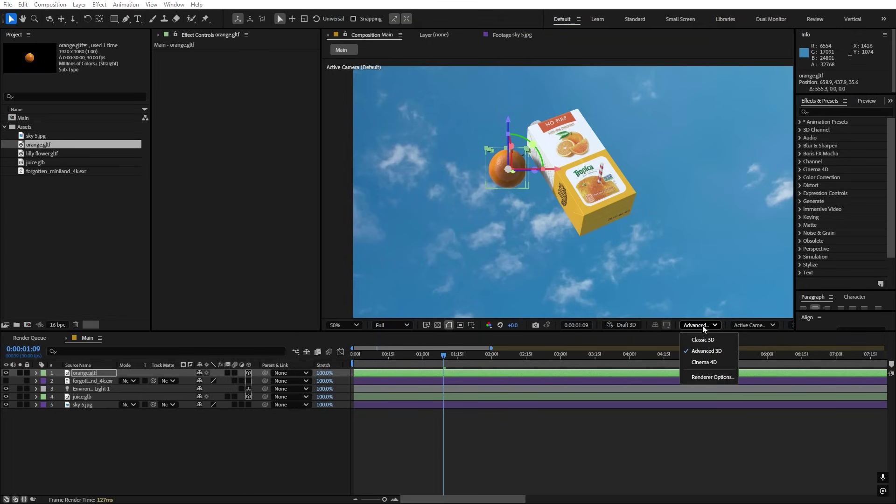
left_click(707, 376)
left_click(507, 282)
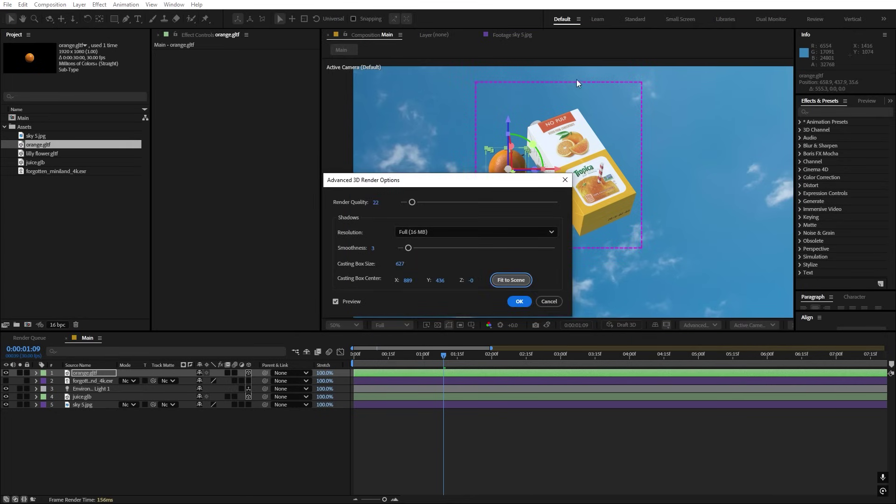
left_click(527, 301)
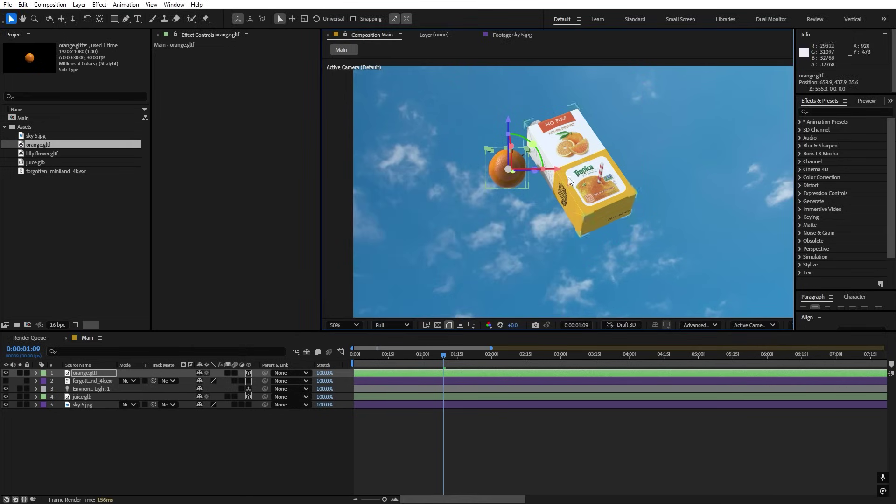
Slide the orange left away from the juice box to about X 243 and add lilly flower.gltf as the top layer of Main.
left_click_drag(562, 172, 465, 172)
left_click(92, 239)
left_click_drag(38, 154, 79, 371)
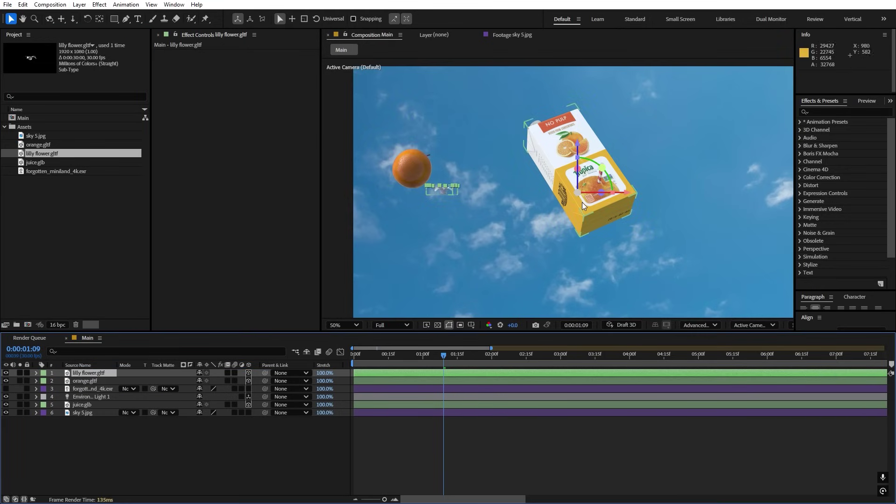
Centre the anchor point of lilly flower.gltf on its model and slide the flower towards the juice box to about X 635.
left_click(98, 19)
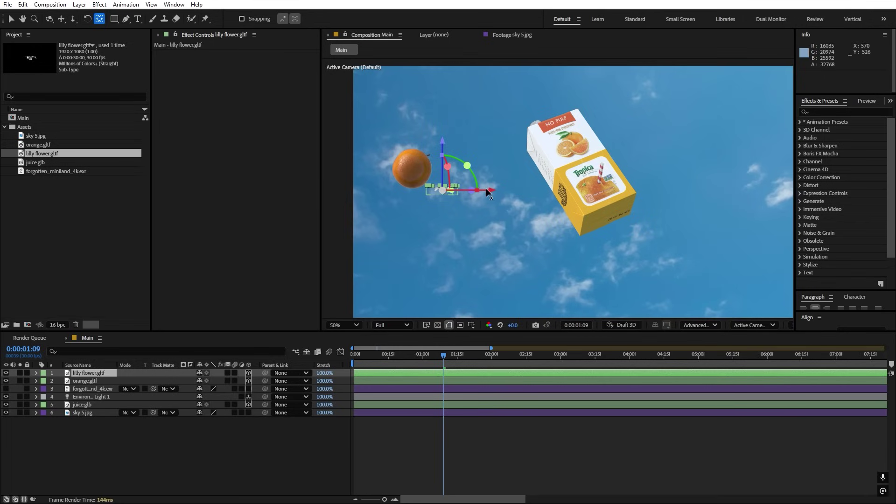
key("v")
mouse_move(489, 190)
left_mouse_down()
mouse_move(566, 183)
mouse_move(500, 177)
left_mouse_up()
Set the flower's X Rotation to 34° and slide it to the right of the juice box at about X 1727.
key("r")
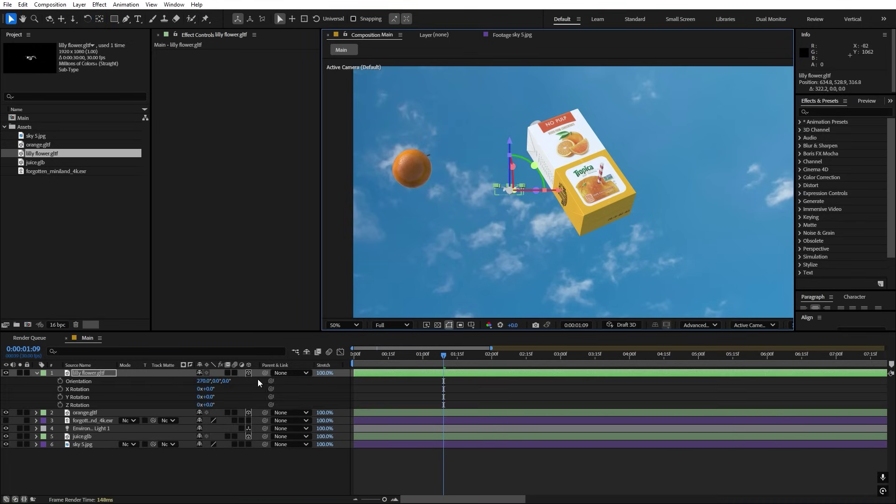
left_click_drag(212, 389, 787, 193)
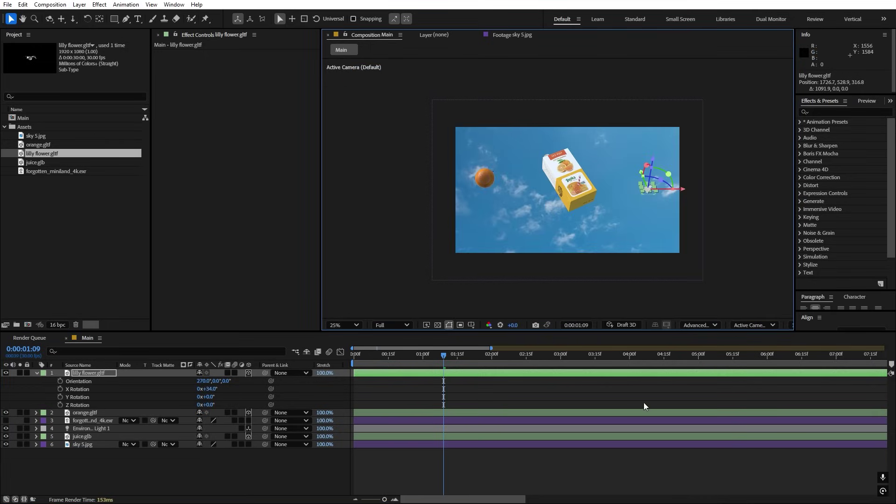
left_click(651, 259)
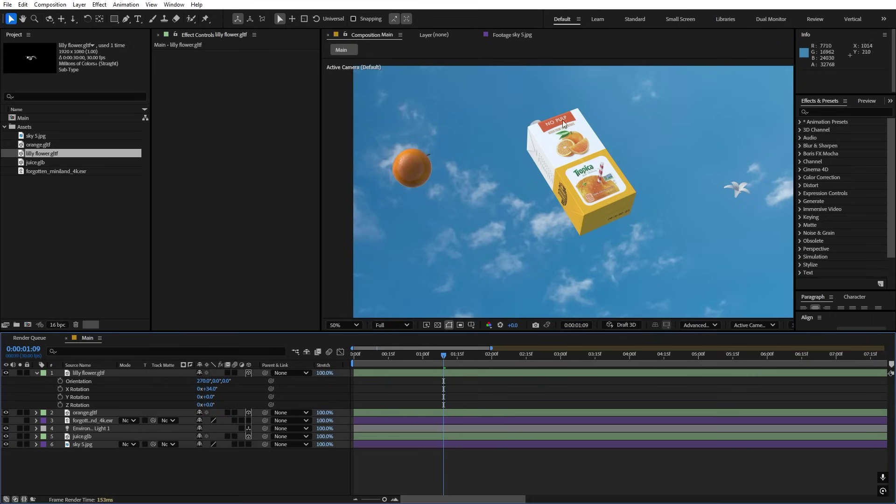
Switch the composition to the Top view with the whole scene and its surroundings in sight.
left_click(758, 325)
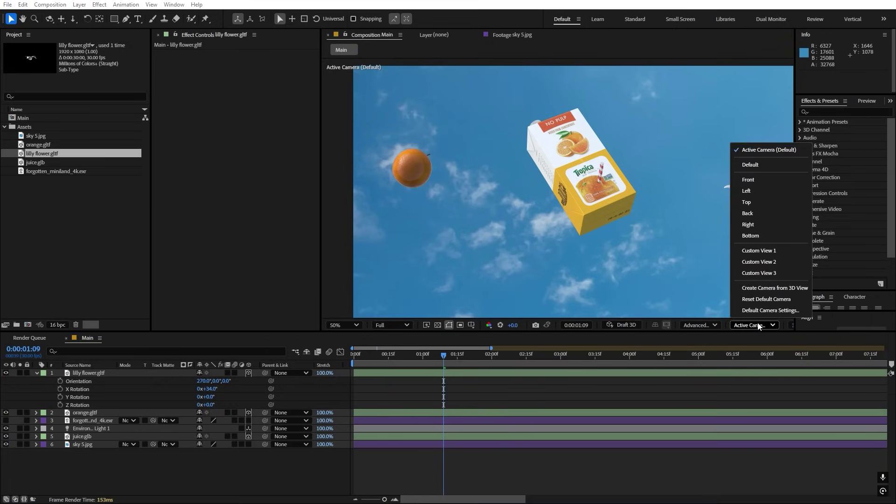
left_click(749, 205)
key("comma")
key("comma")
key("comma")
key("period")
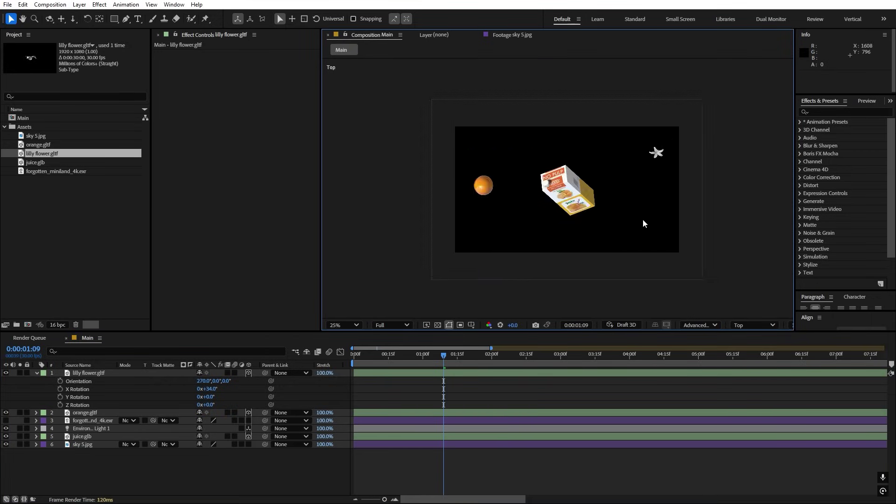
Duplicate the orange six times and spread the copies around the juice box at different X and Z positions.
left_click(480, 186)
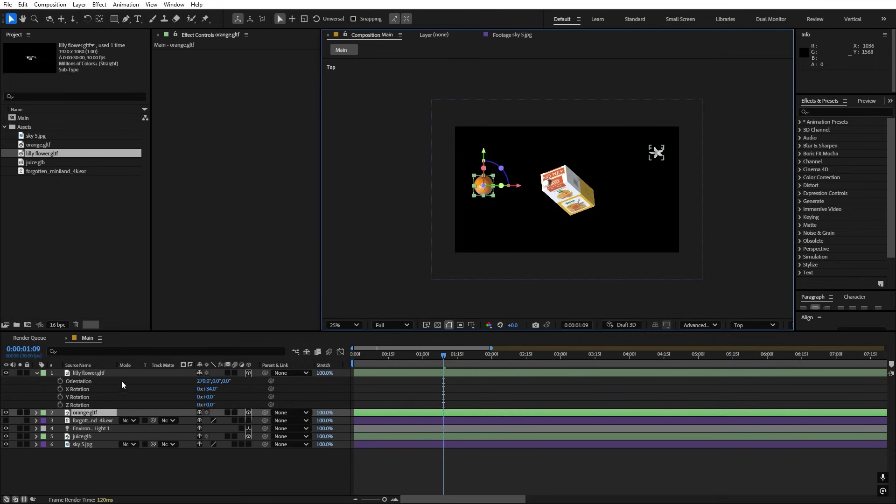
key("ctrl+d")
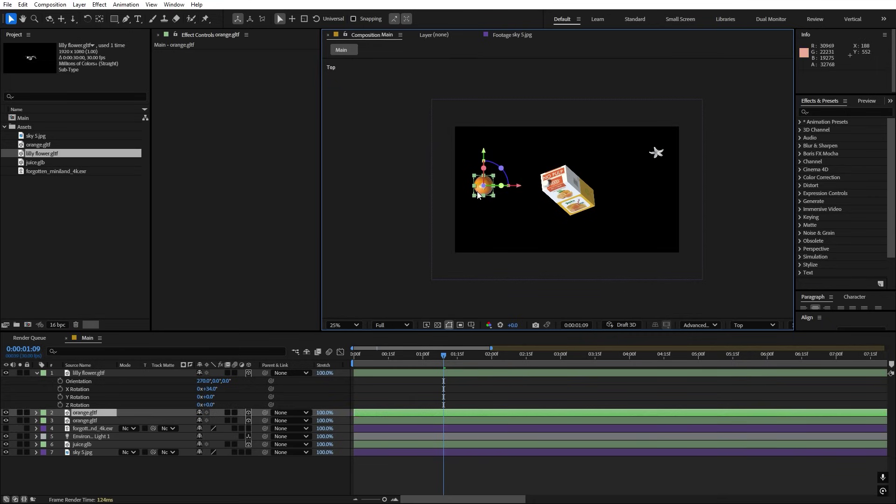
left_click_drag(480, 188, 539, 271)
key("ctrl+d")
key("ctrl+d")
key("ctrl+d")
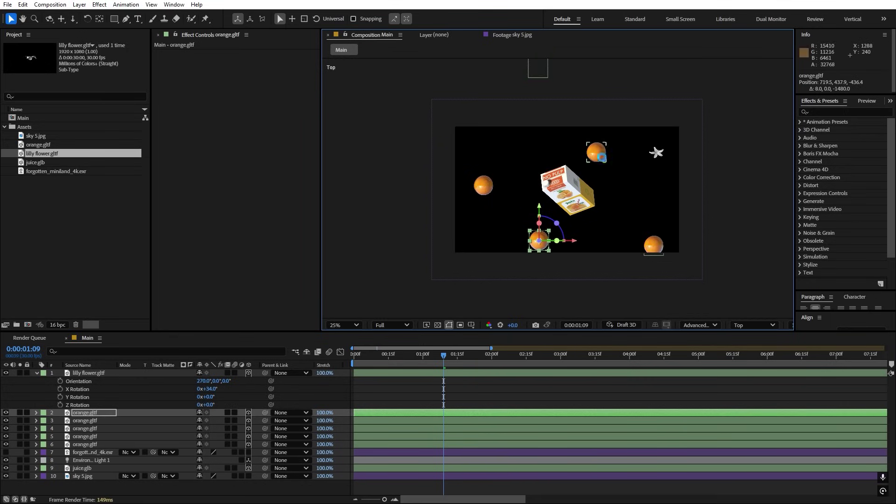
key("ctrl+d")
left_click_drag(539, 240, 648, 114)
key("ctrl+d")
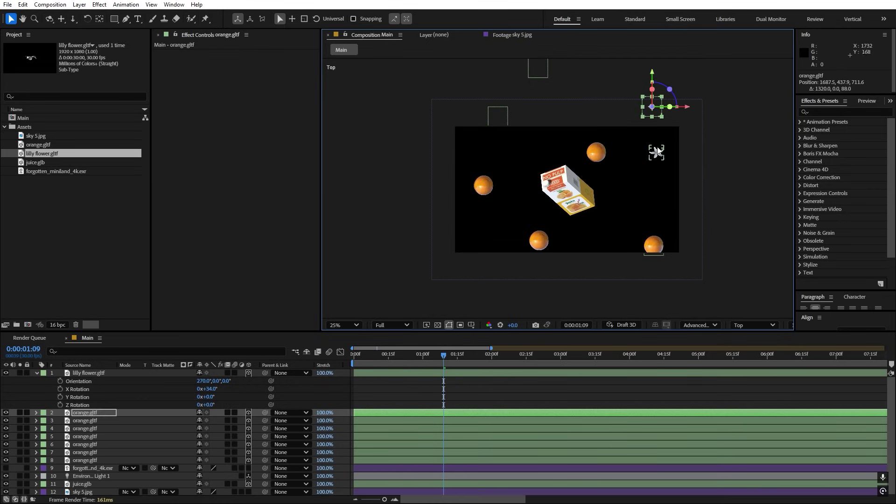
Duplicate the lilly flower six times and scatter the copies among the oranges, in front of, behind and beside the juice box.
left_click(657, 152)
key("ctrl+d")
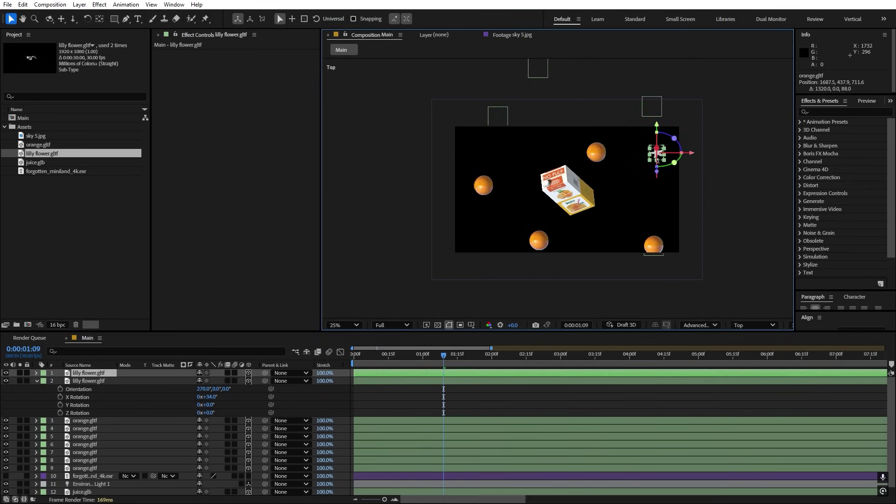
key("period")
left_click_drag(747, 125, 460, 100)
key("ctrl+d")
key("comma")
key("ctrl+d")
key("ctrl+d")
key("ctrl+d")
key("ctrl+d")
left_click_drag(594, 69, 429, 179)
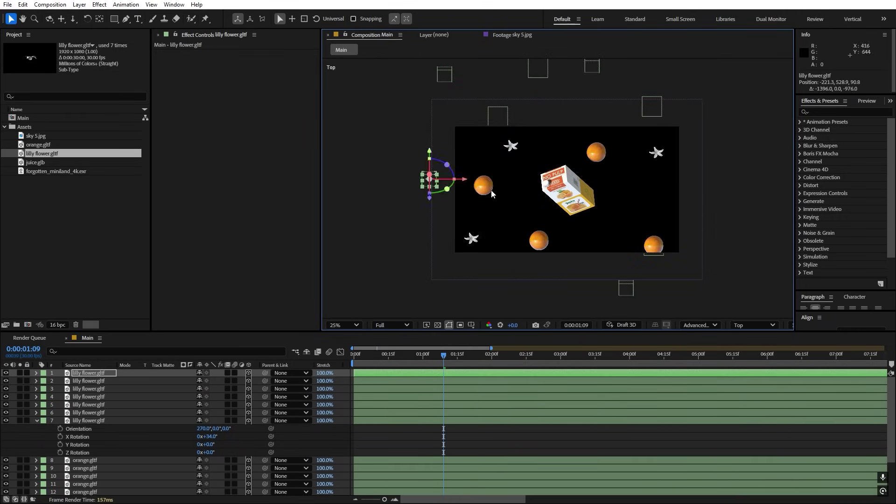
Return to the Active Camera (Default) view and fit the composition to the viewer at up to 100%.
left_click(749, 327)
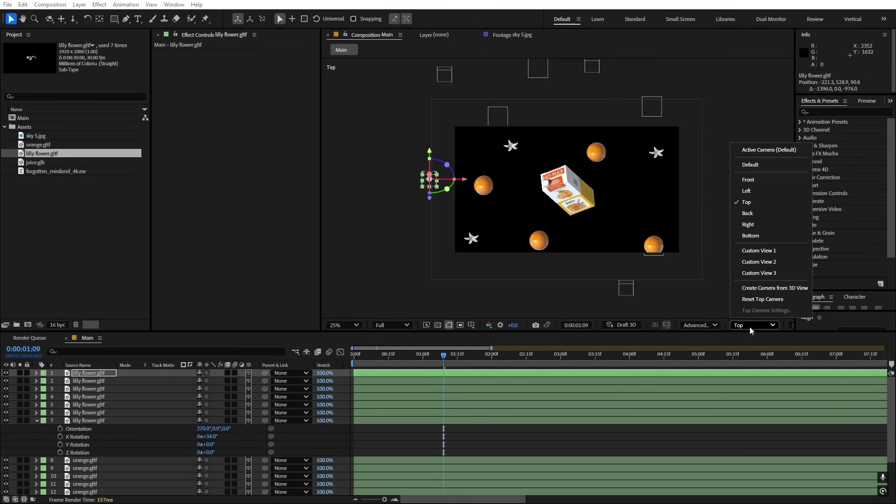
left_click(768, 153)
left_click(343, 324)
left_click(359, 149)
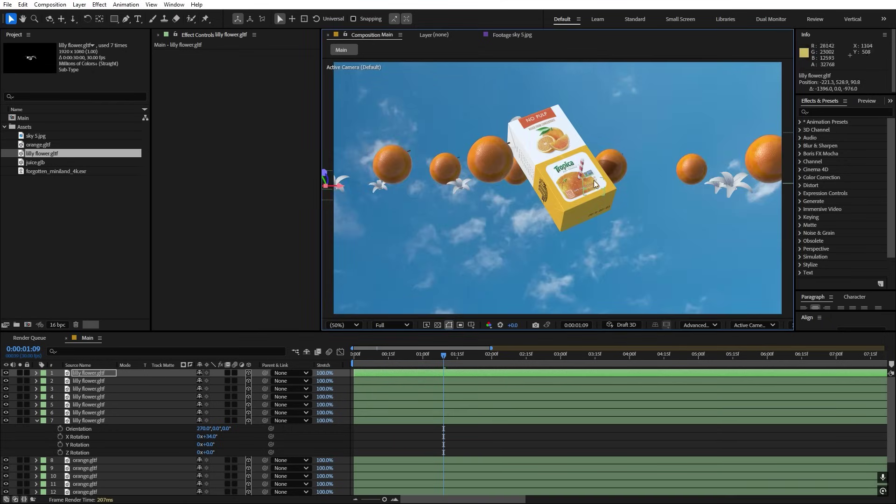
Lower the far-left orange to about Y 1070 and raise the orange beside it to about Y -130.
left_click(392, 170)
left_click_drag(395, 115, 393, 260)
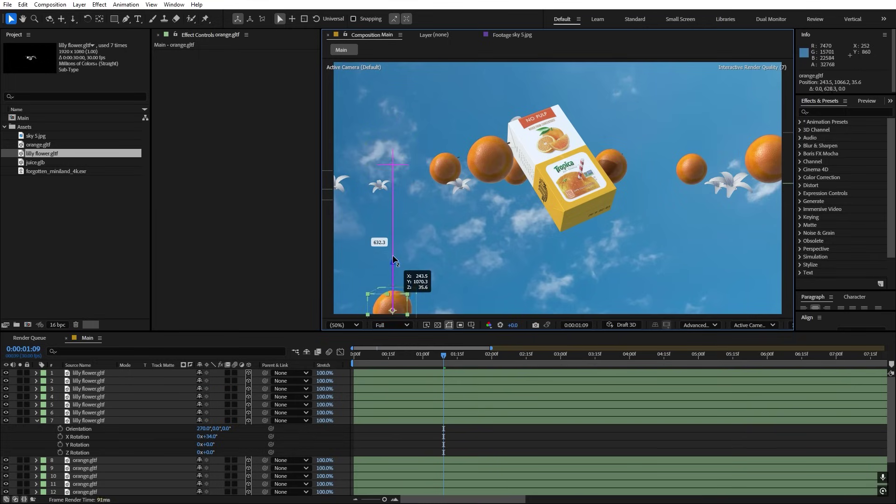
left_click(438, 166)
left_click_drag(447, 122, 446, 19)
key("comma")
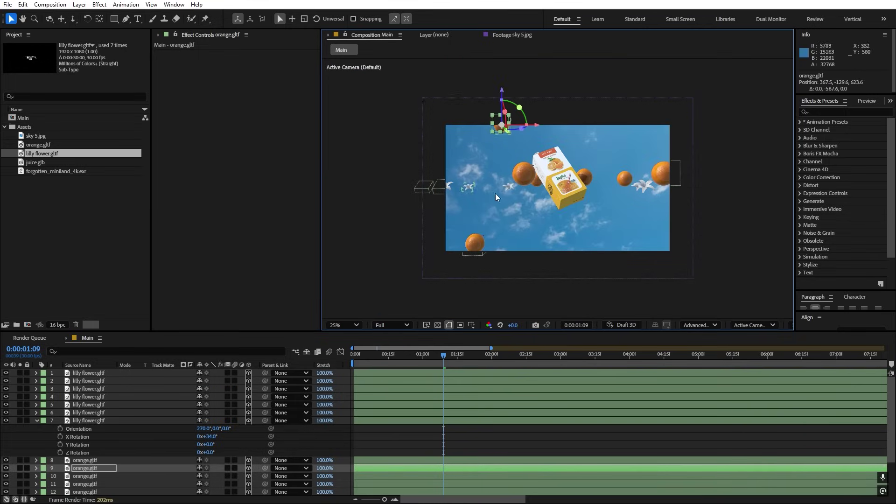
Reposition the large orange left of the juice box and stagger the remaining oranges and flowers at different heights.
left_click(521, 180)
left_click_drag(525, 141, 510, 205)
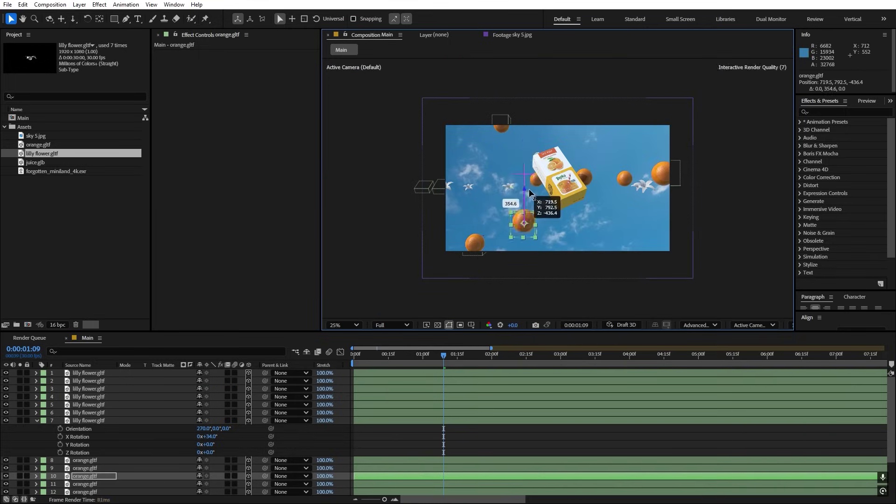
left_click(513, 205)
key("period")
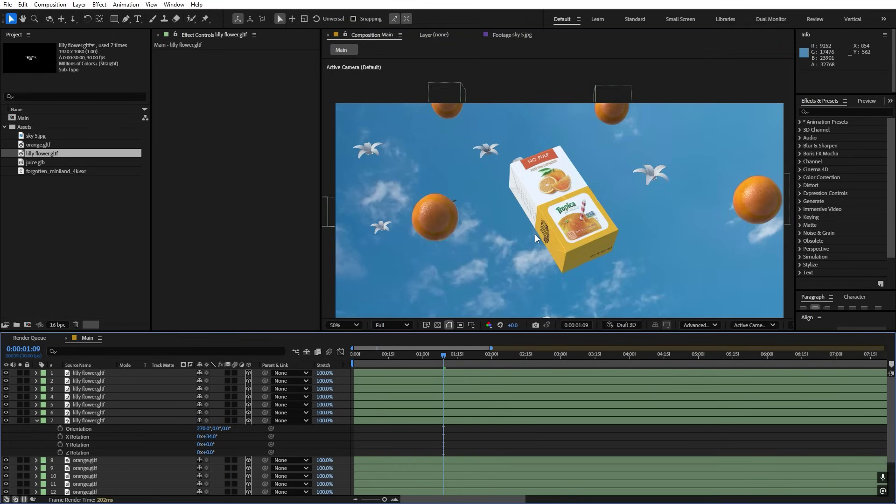
Rotate the flowers and oranges to varied angles, starting with the Y Rotation of the upper-left flower.
left_click(365, 149)
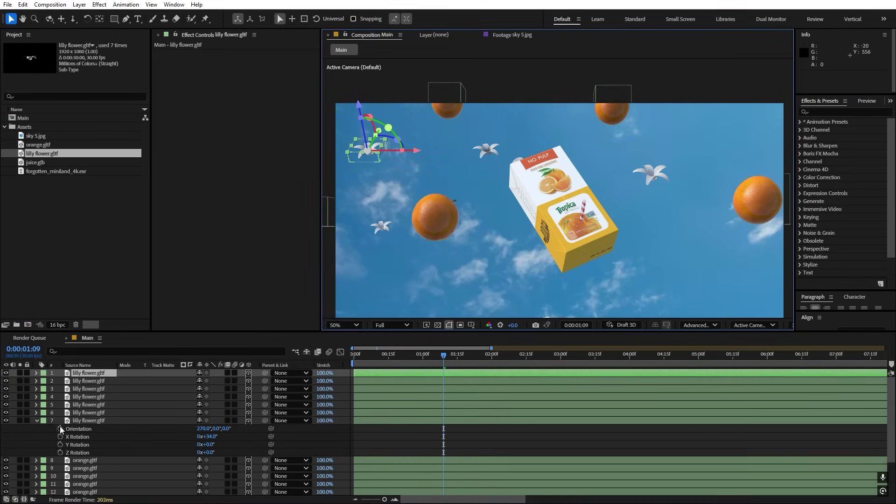
key("r")
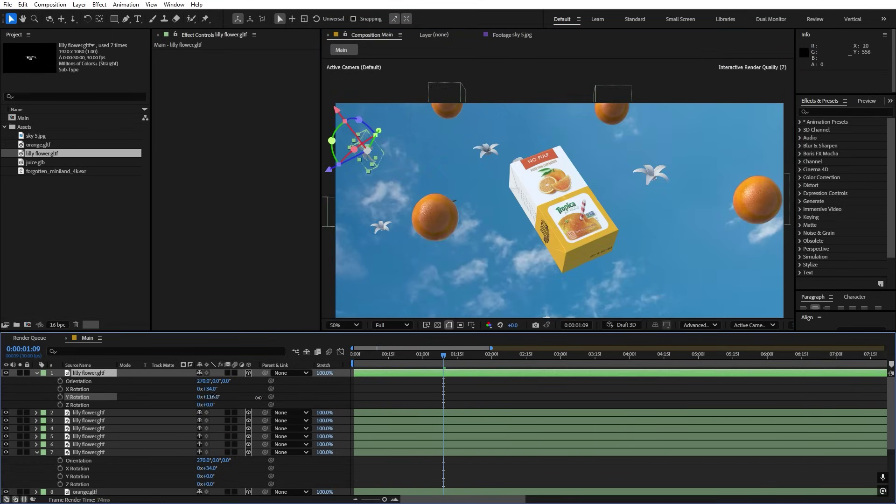
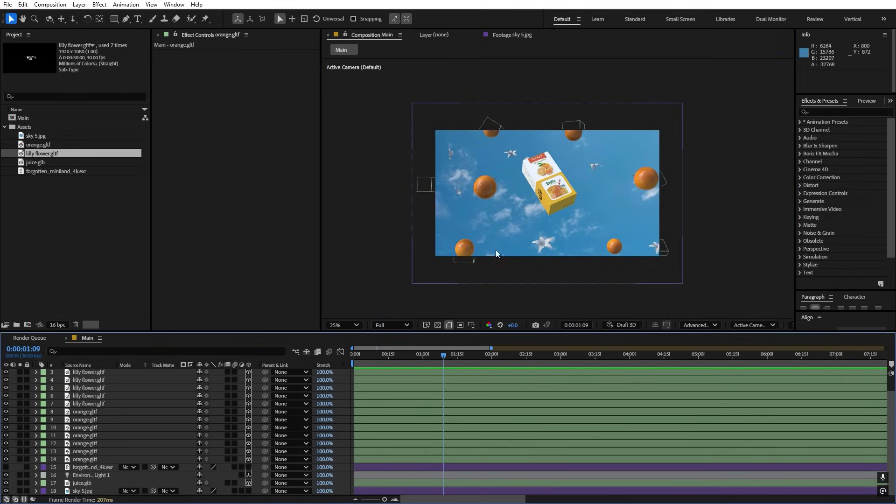
left_click(344, 327)
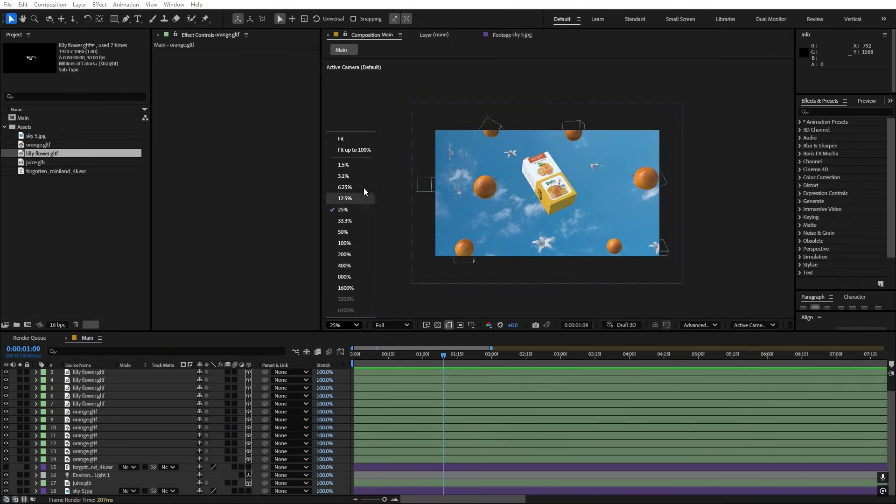
left_click(352, 146)
Add a one-node camera with a 35 mm focal length to the Main composition.
left_click(26, 249)
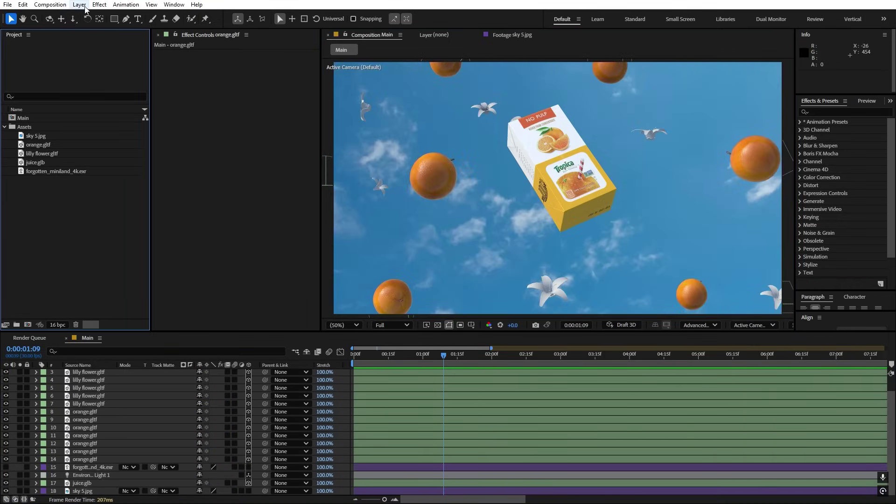
left_click(86, 9)
left_click(139, 414)
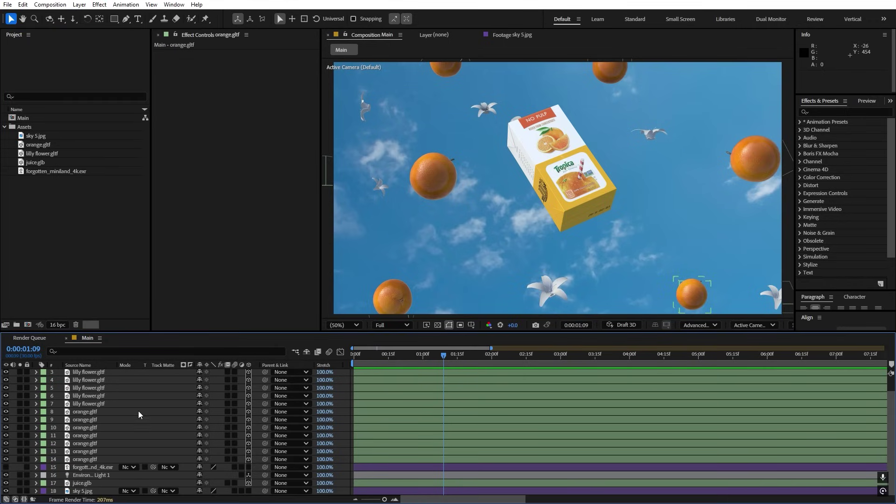
left_click(80, 5)
mouse_move(196, 15)
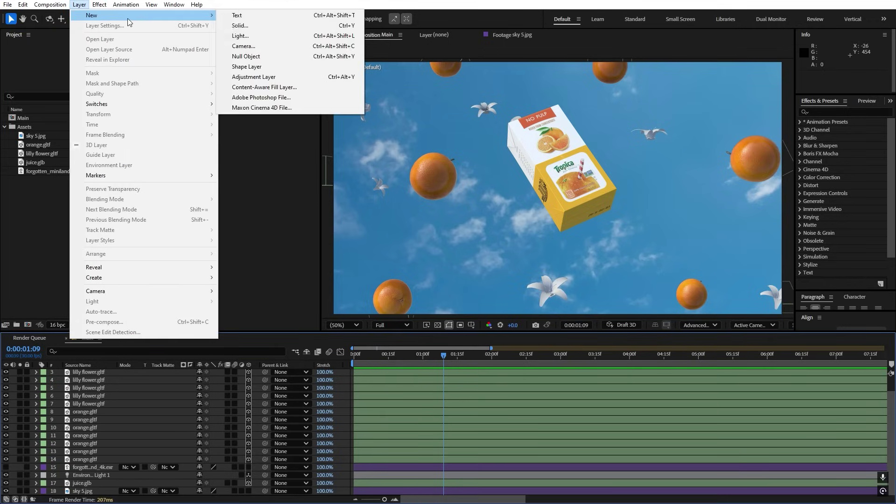
left_click(259, 48)
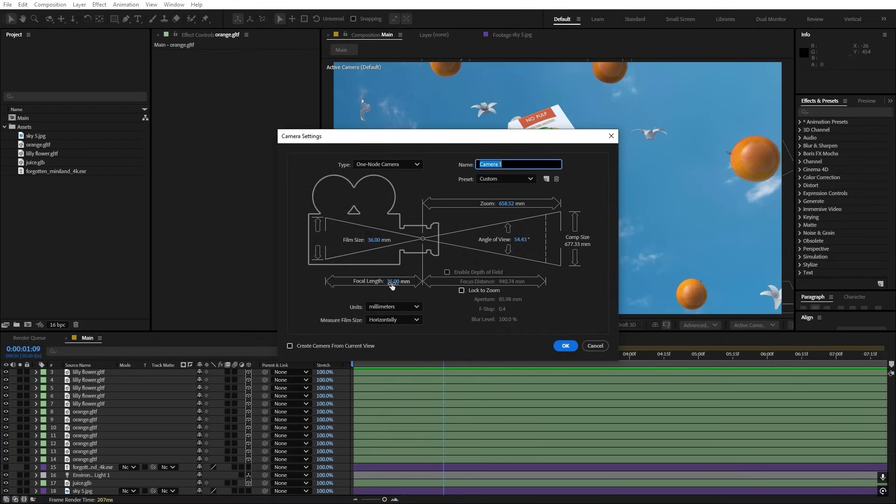
left_click(566, 346)
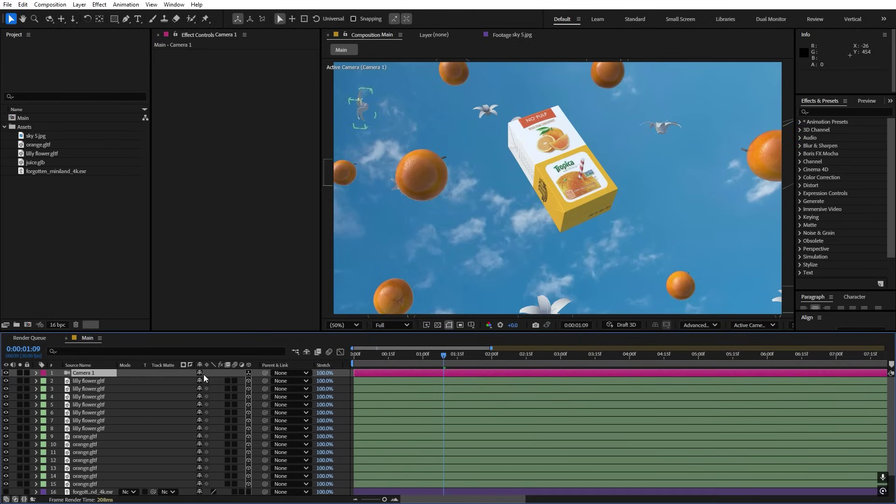
Add a null object as the top layer of the Main composition and select the camera layer below it.
left_click(79, 5)
mouse_move(98, 15)
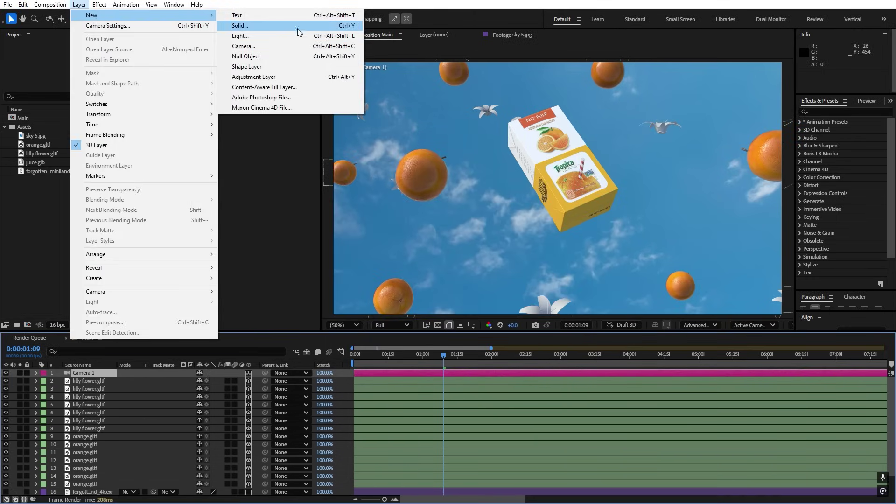
left_click(247, 56)
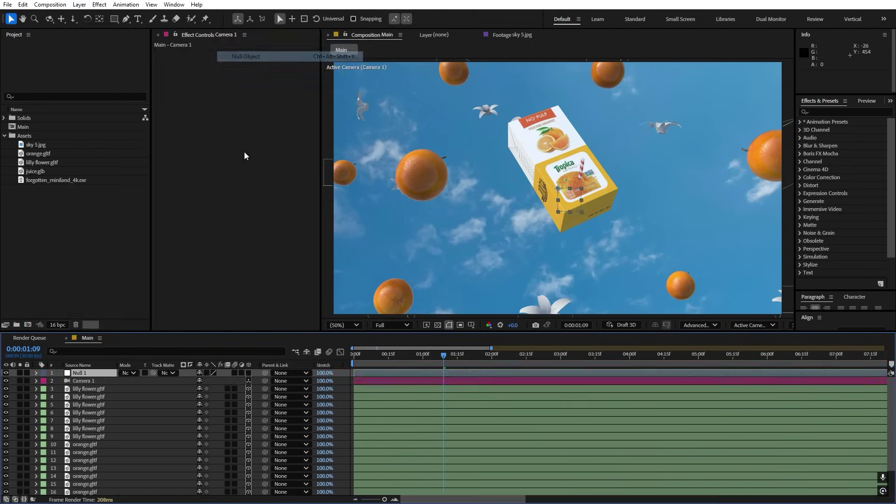
left_click(84, 381)
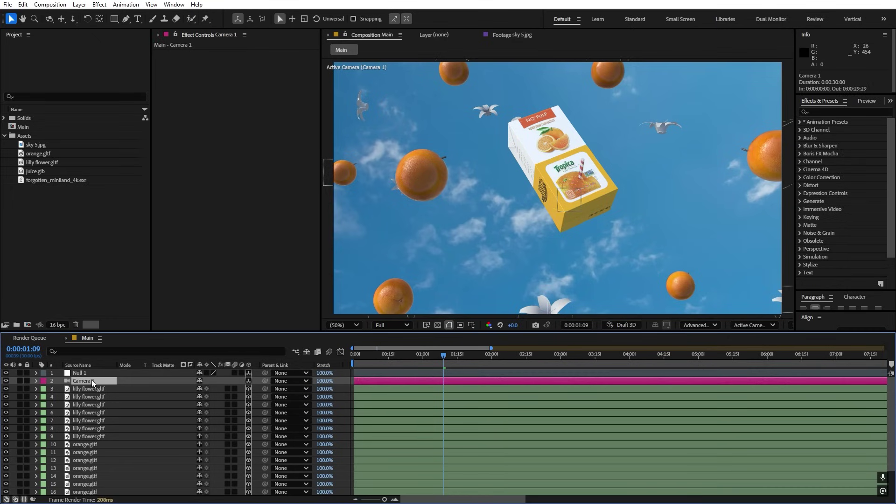
Parent Camera 1 to Null 1 and reveal the null's rotation properties.
left_click_drag(265, 381, 88, 373)
key("r")
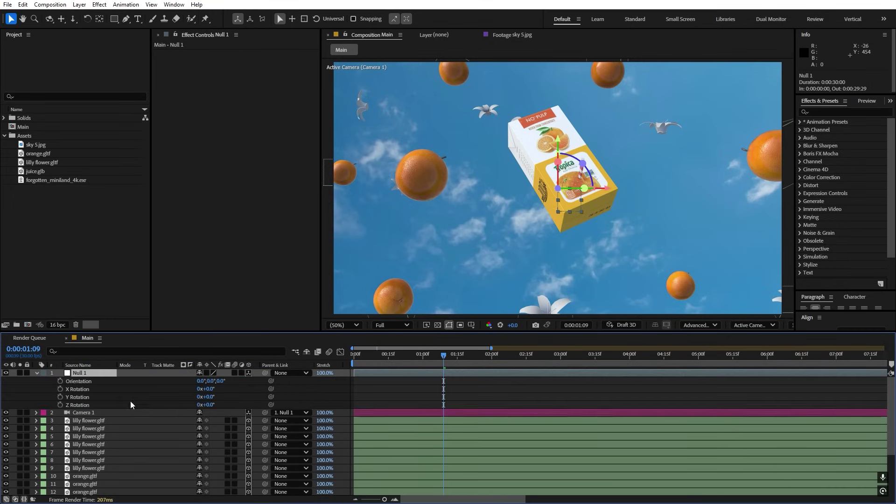
Try rotating Null 1 to test its control of the camera, undo the change, and collapse the layer.
left_click(229, 404)
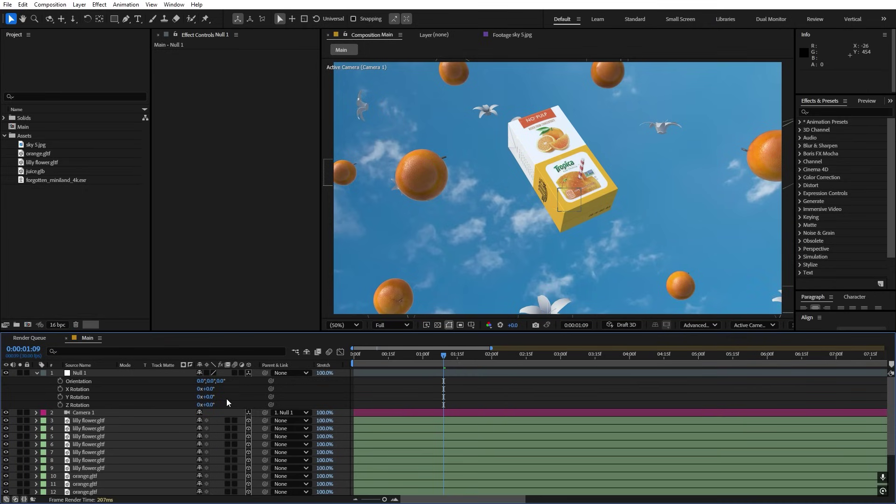
left_click_drag(212, 391, 269, 398)
key("ctrl+z")
key("ctrl+z")
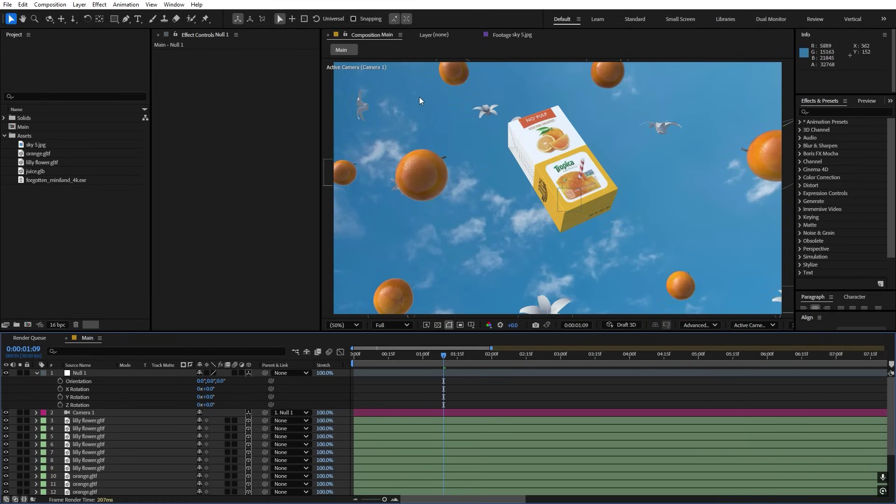
left_click(36, 372)
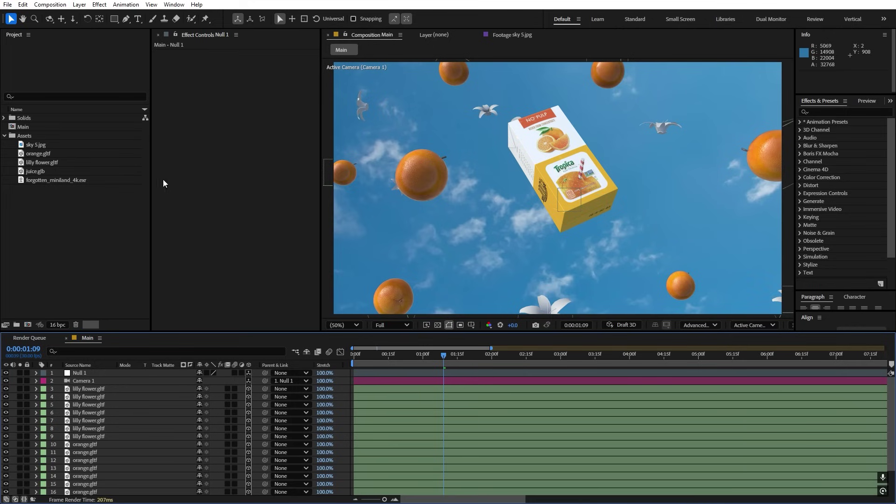
Add a second null object to the Main composition and place it directly below the camera layer.
left_click(79, 5)
mouse_move(98, 16)
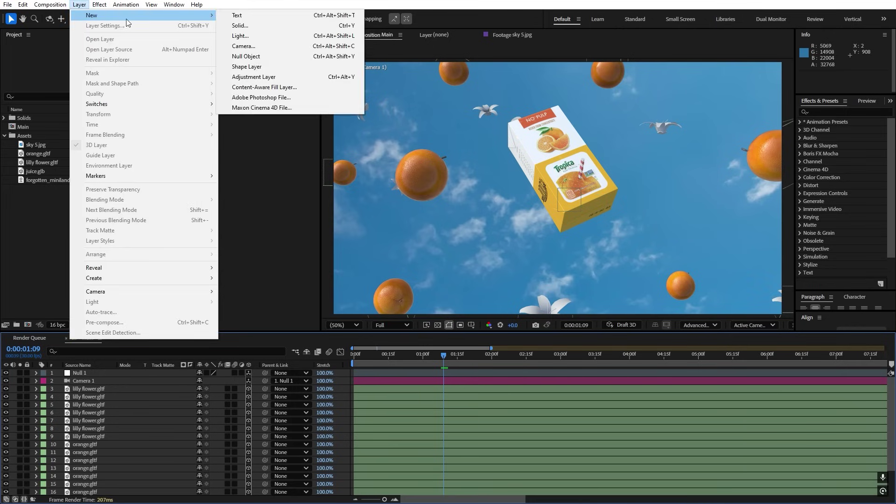
left_click(252, 59)
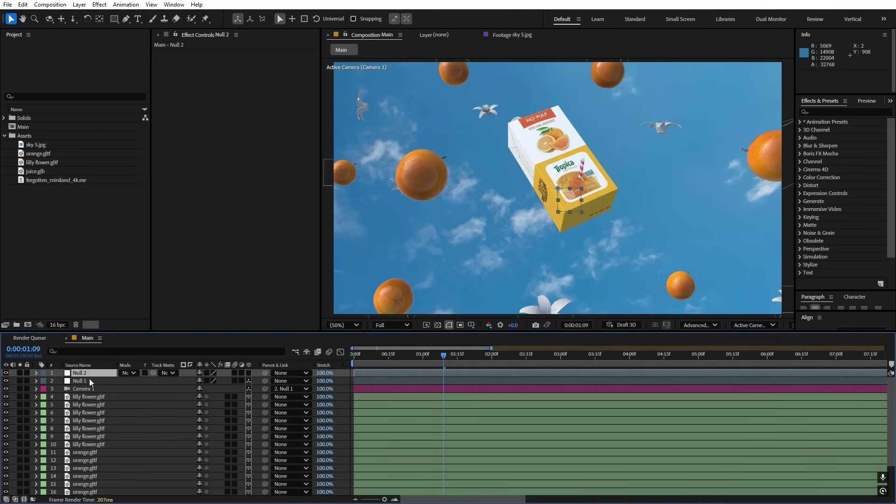
left_click_drag(88, 372, 91, 397)
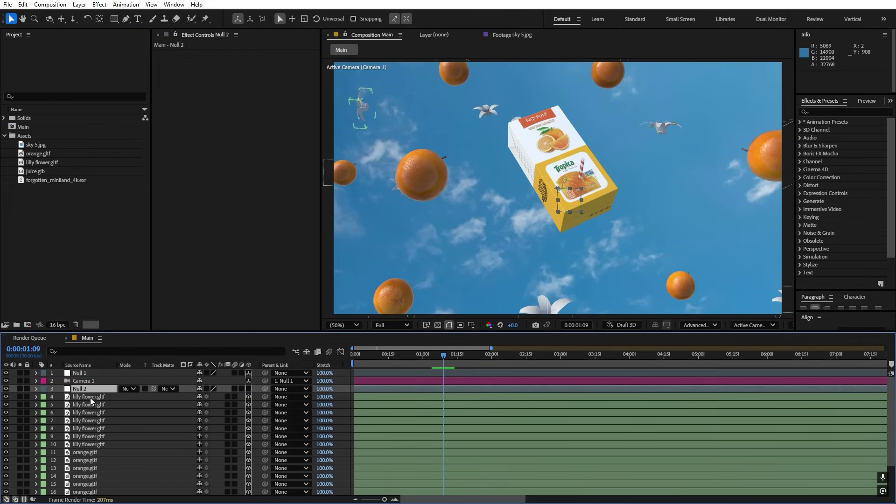
Parent all the lilly flower and orange layers to Null 2 and make Null 2 a 3D layer.
left_click(90, 397)
scroll(106, 427, "down", 2)
left_click(84, 458, "shift")
scroll(296, 398, "up", 2)
left_click_drag(265, 396, 85, 388)
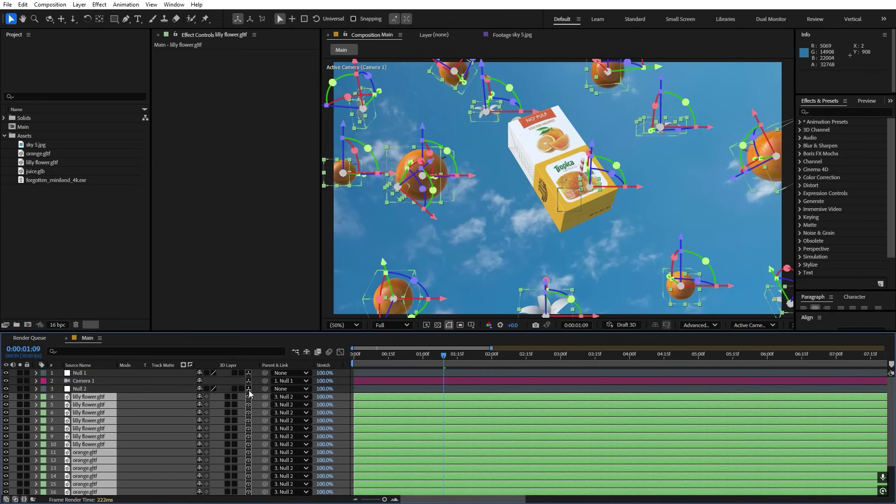
Test Null 2's Y Rotation, undo the test, and add a Y Rotation keyframe at the start of the composition.
left_click(76, 389)
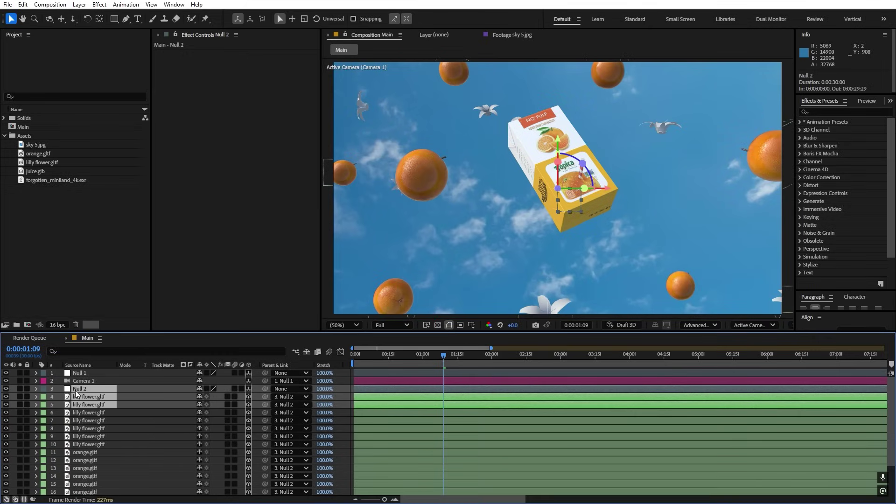
key("r")
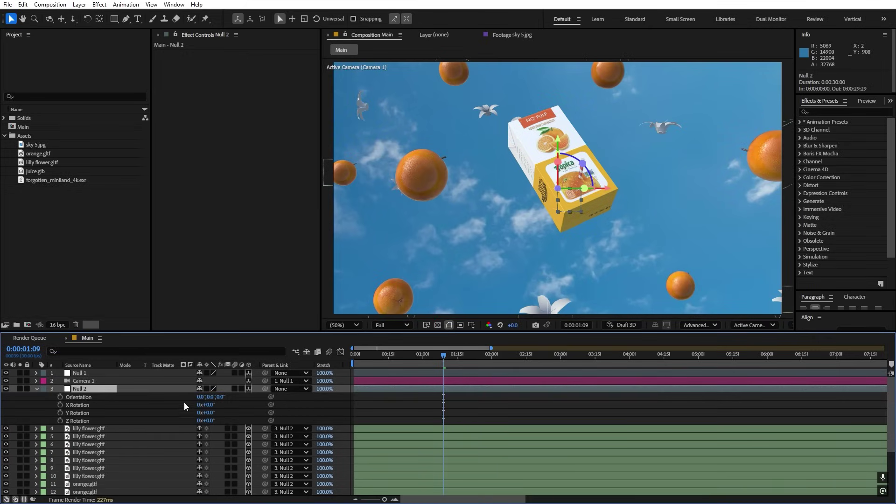
left_click_drag(214, 413, 37, 445)
key("ctrl+z")
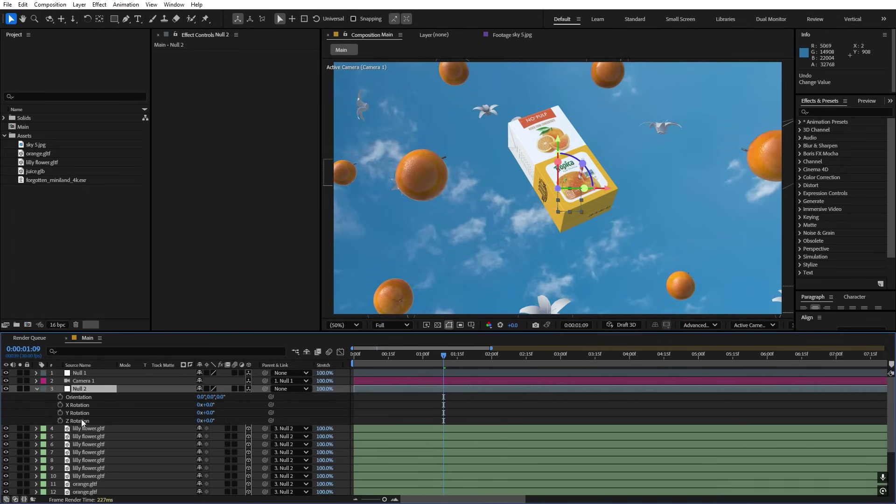
left_click(60, 413)
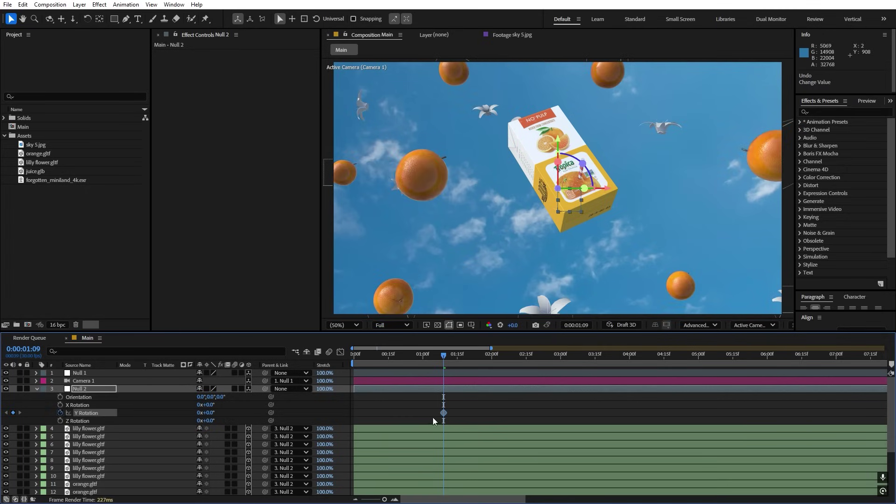
left_click_drag(441, 412, 359, 412)
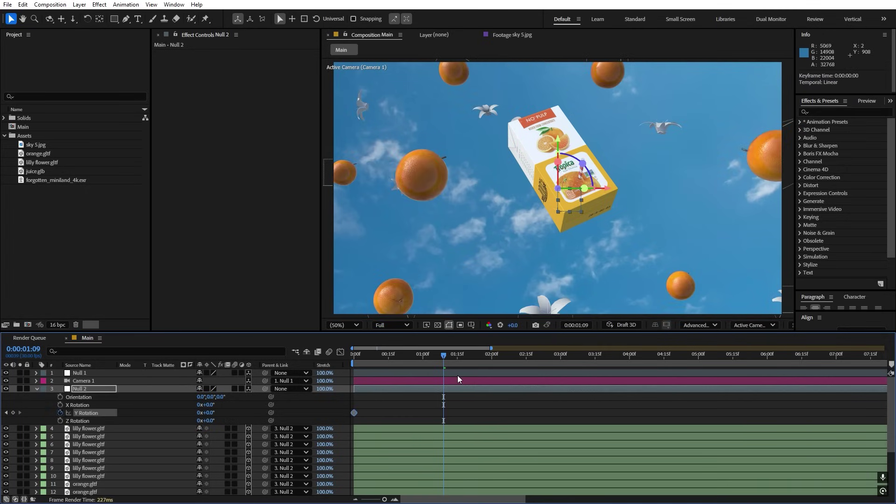
Set Null 2's Y Rotation to -1x-42.0° at 0:00:02:24, in line with the juice box's last Position keyframe.
scroll(455, 402, "down", 3)
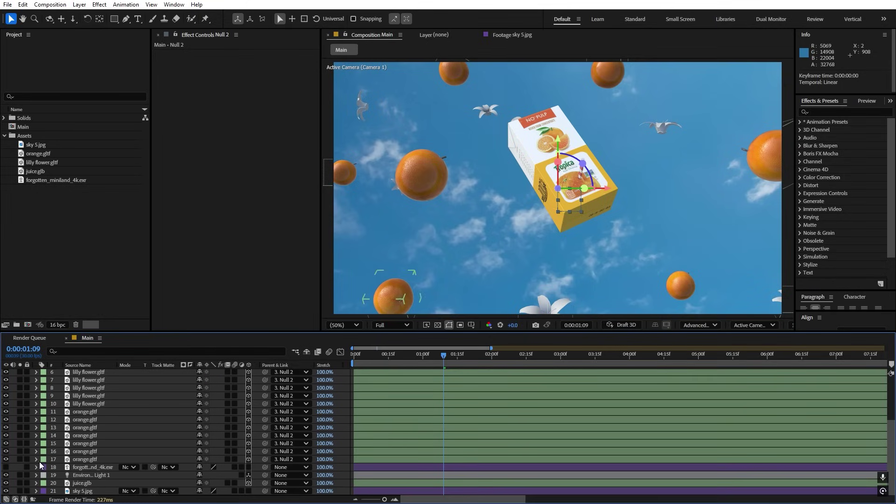
left_click(79, 484)
key("p")
left_click_drag(461, 360, 540, 362)
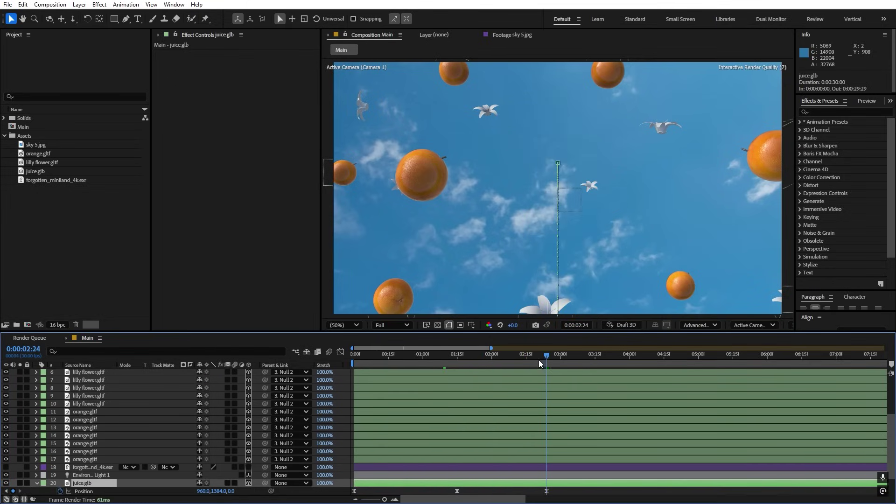
scroll(532, 399, "up", 3)
left_click_drag(209, 415, 47, 439)
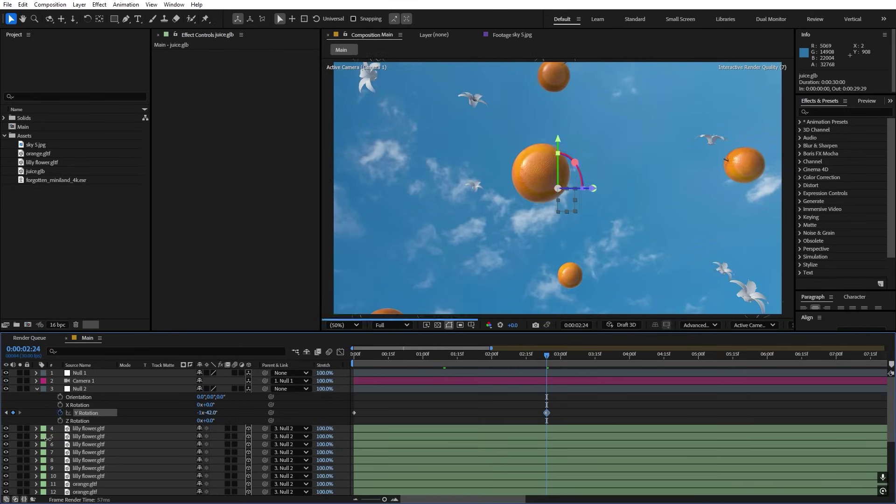
Ease Null 2's Y Rotation keyframes, shape the speed graph for a fast start and slow finish, and preview the spin.
left_click(504, 387)
left_click_drag(615, 410, 338, 419)
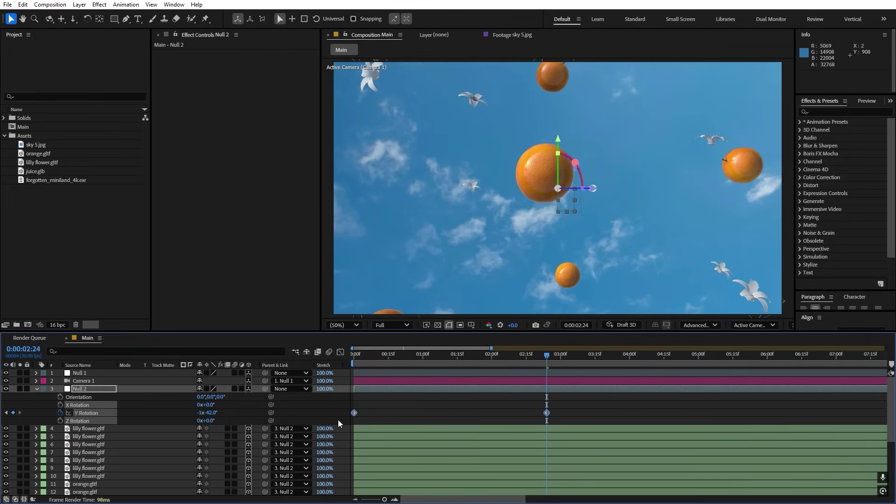
left_click(340, 352)
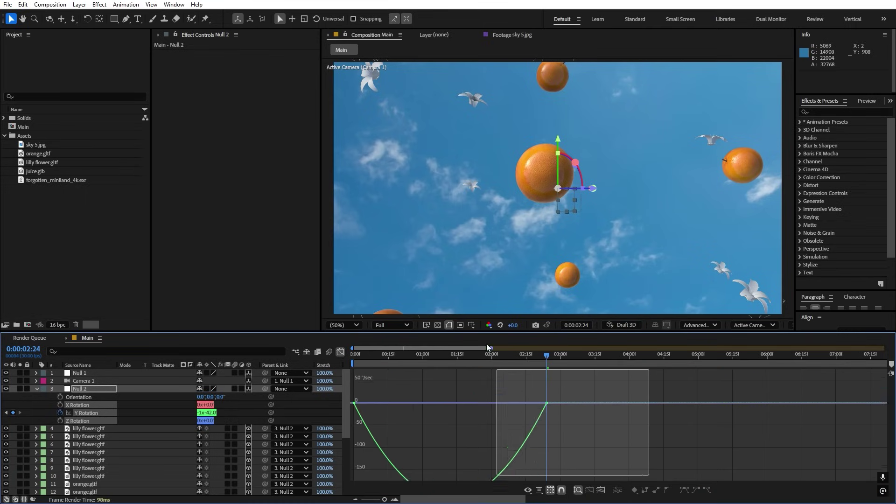
left_click_drag(514, 377, 450, 376)
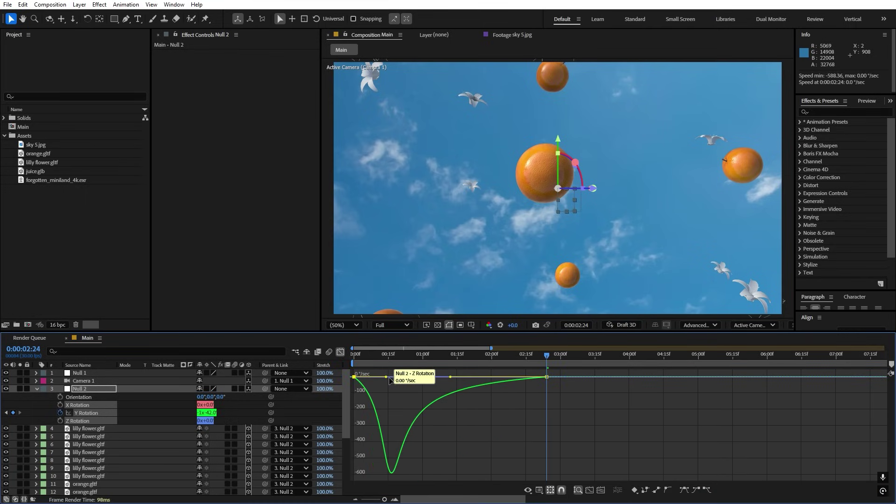
left_click_drag(386, 377, 332, 375)
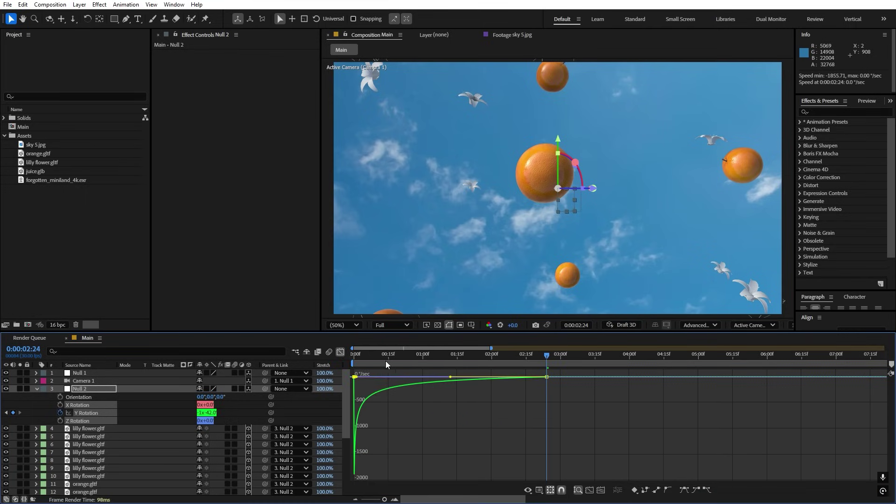
key("space")
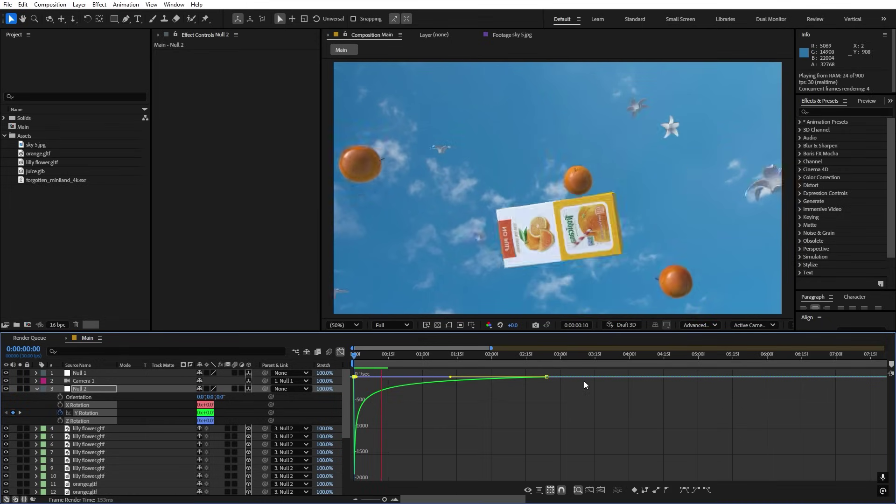
key("shift+F3")
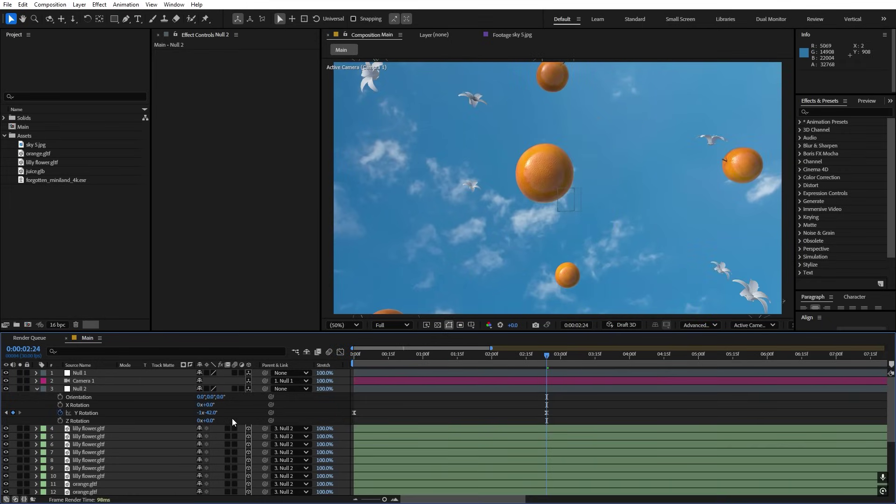
Reduce Null 2's final Y Rotation, move that keyframe just past the 3-second mark, and preview the spin.
left_click_drag(211, 415, 244, 414)
key("space")
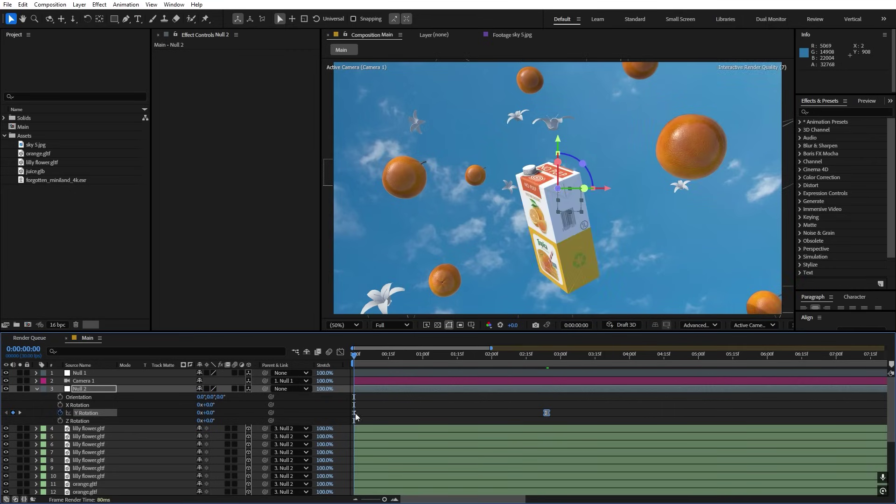
left_click(580, 416)
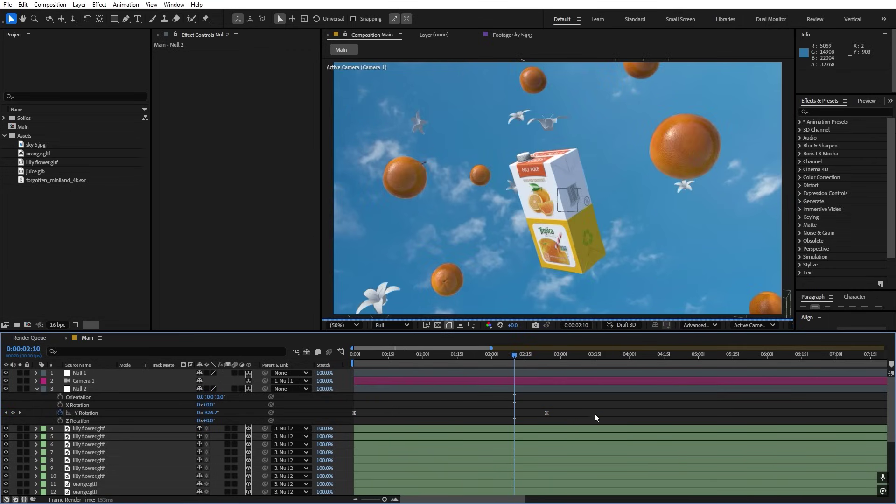
left_click_drag(546, 413, 571, 412)
key("space")
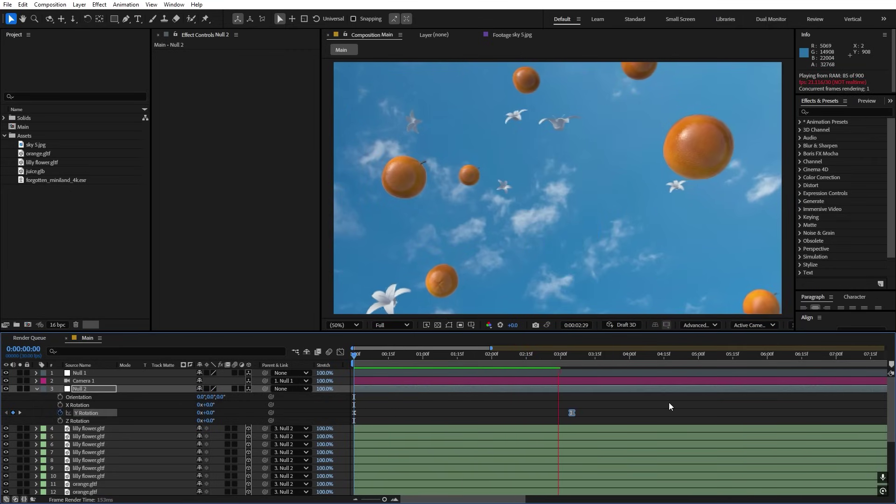
left_click(550, 365)
key("space")
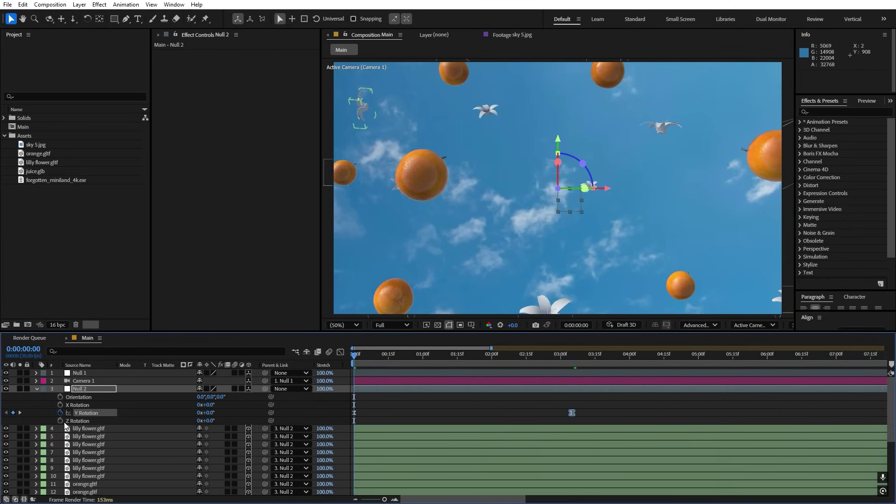
Add Position keyframes at 0:00:01:15 to all the lilly flower and orange layers.
left_click(37, 388)
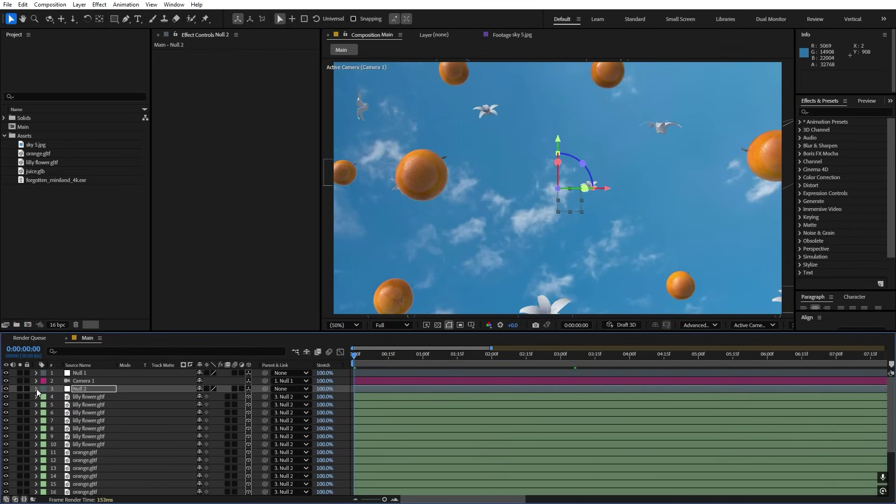
left_click(368, 396)
scroll(367, 403, "down", 3)
left_click(368, 427, "shift")
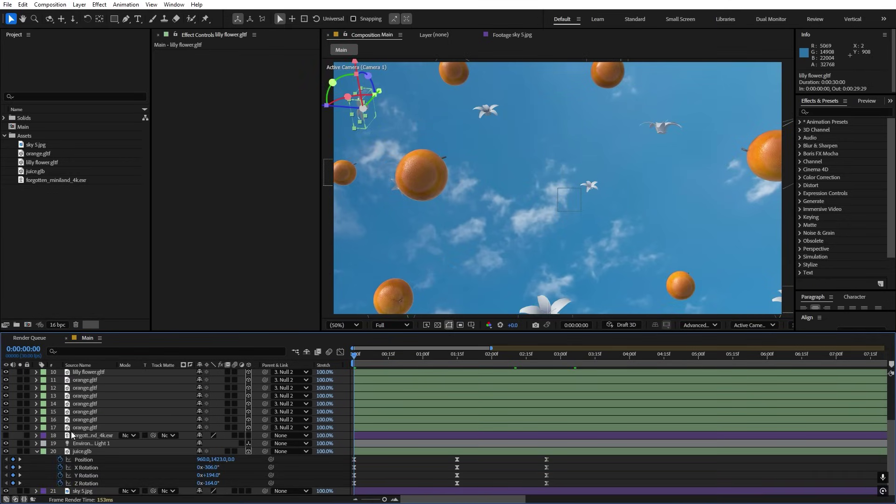
key("p")
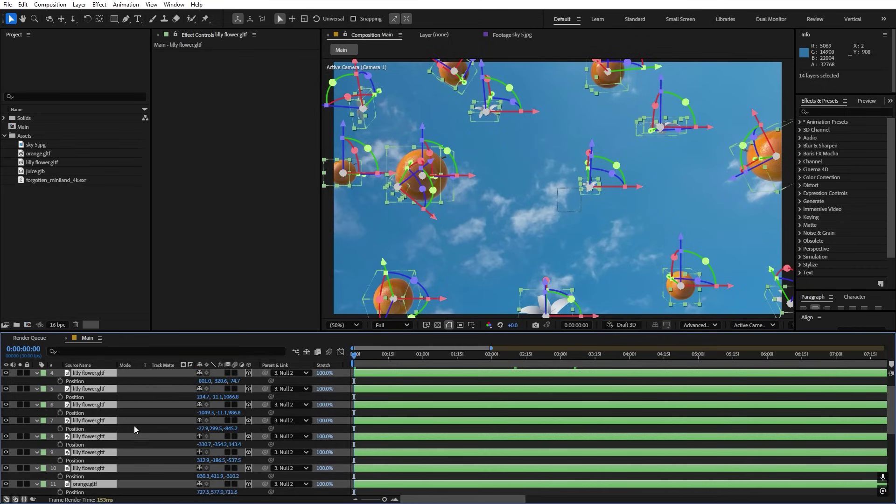
left_click_drag(369, 365, 456, 360)
scroll(441, 398, "down", 3)
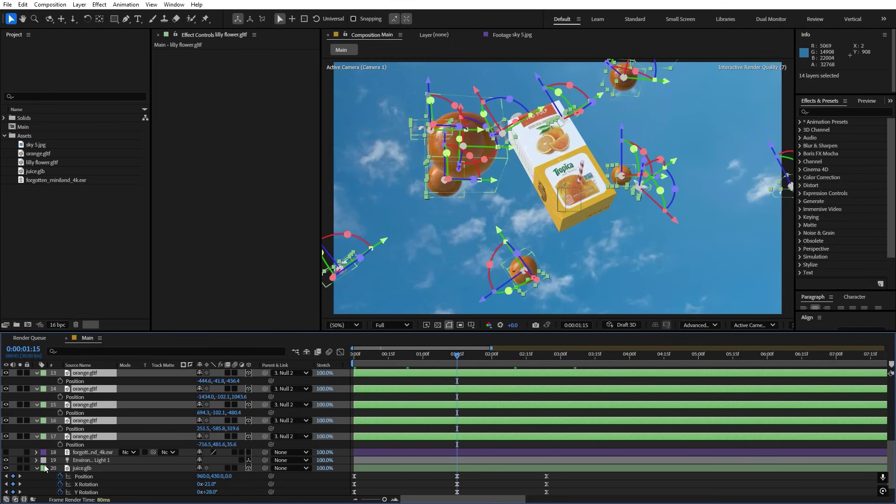
key("F2")
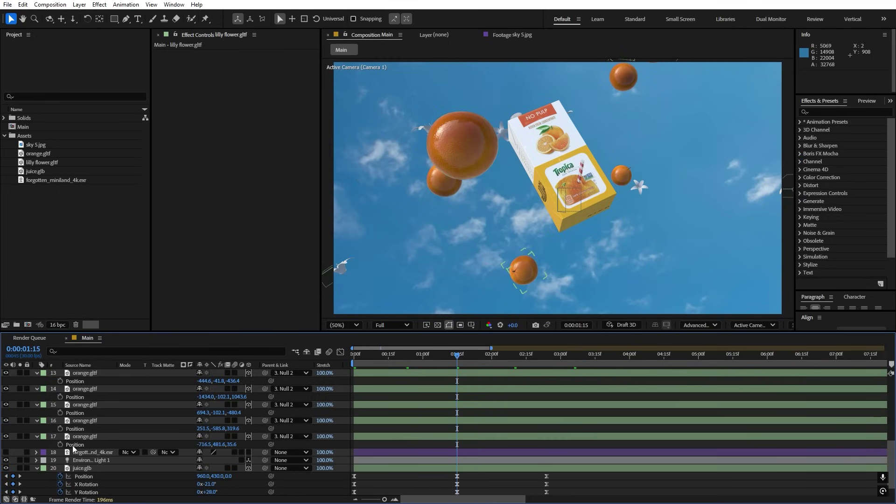
key("ctrl+z")
scroll(400, 413, "down", 2)
Lower all the flowers and oranges together by about 589 in Y Position at the start of the composition.
left_click_drag(399, 360, 358, 357)
key("Home")
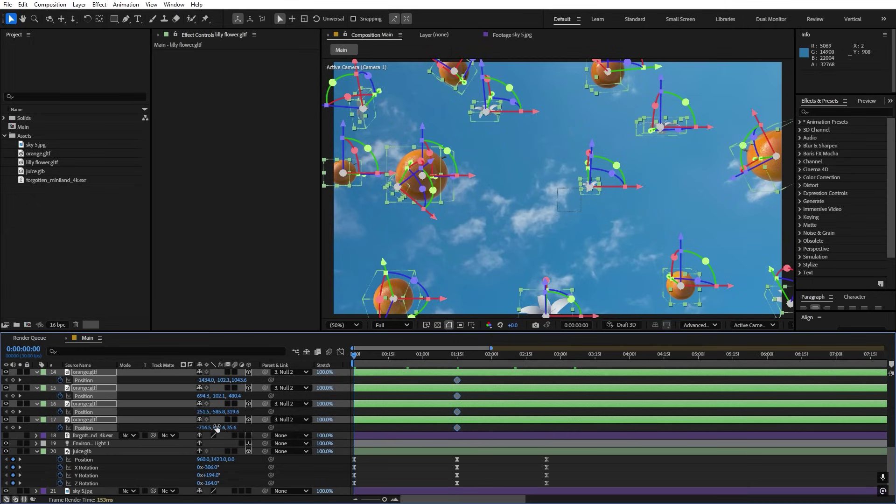
left_click_drag(216, 428, 290, 427)
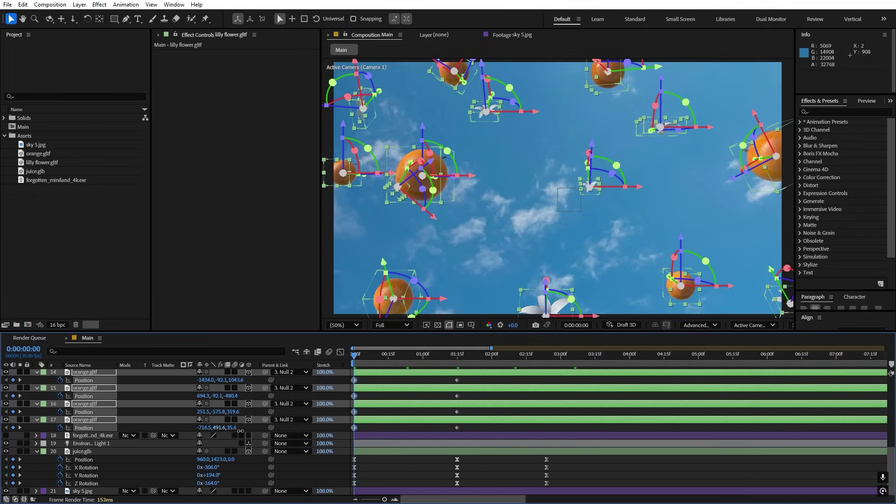
Ease the flowers' and oranges' Position keyframes, reshape their speed graph toward a fast start, and preview the animation.
left_click_drag(391, 440, 302, 392)
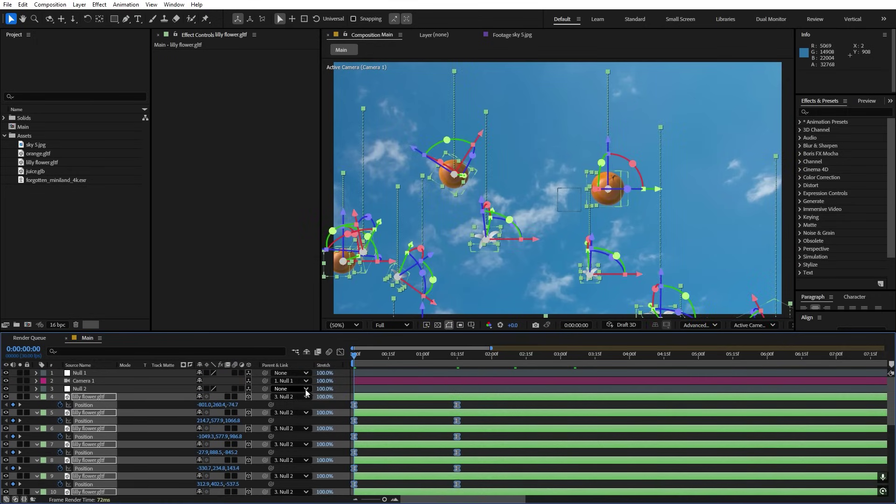
left_click(340, 352)
left_click_drag(448, 376, 503, 476)
left_click_drag(388, 468, 317, 423)
key("shift+F3")
key("space")
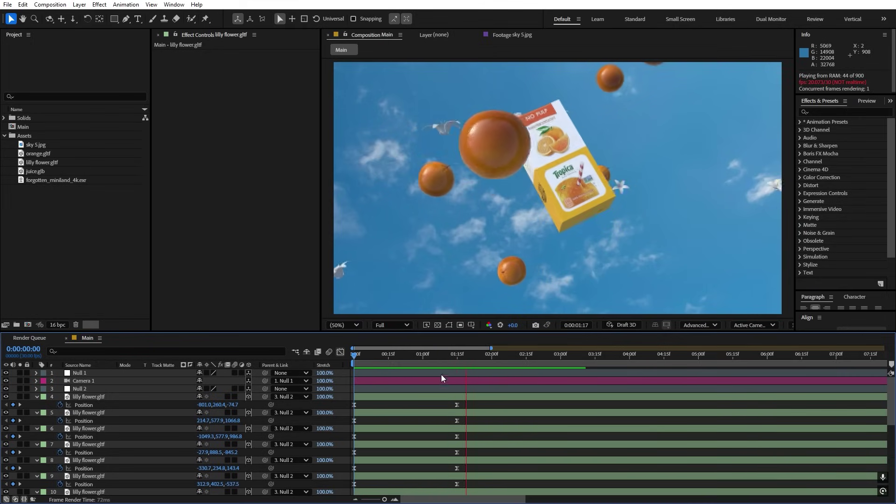
Copy all the flowers' and oranges' starting Position keyframes and paste them at 0:00:02:24.
key("space")
scroll(518, 401, "down", 6)
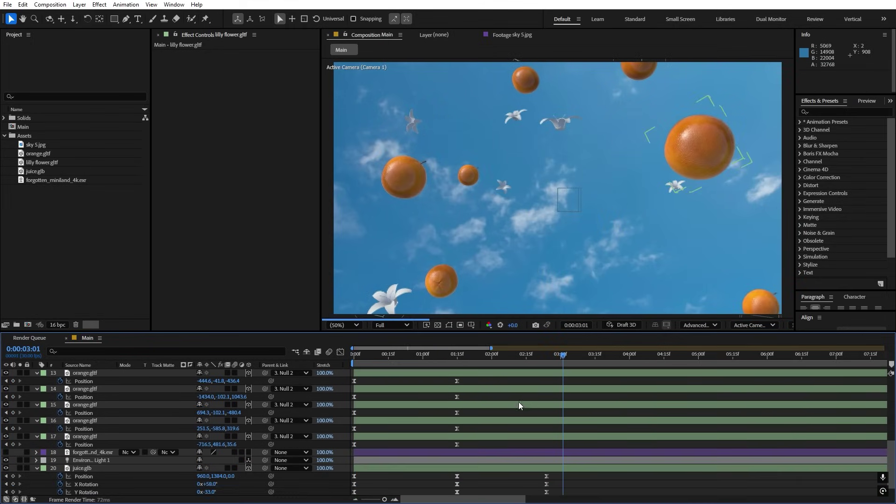
left_click(546, 360)
left_click_drag(367, 445, 338, 389)
key("ctrl+c")
key("ctrl+v")
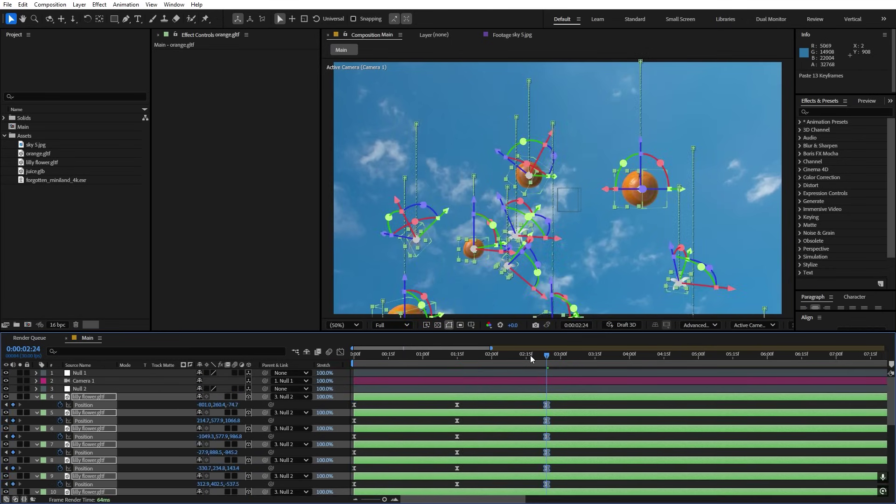
Reshape the flowers' and oranges' Position speed graph to accelerate sharply into the 0:00:02:24 keyframes, and preview the animation.
left_click_drag(572, 409, 450, 472)
key("shift+F3")
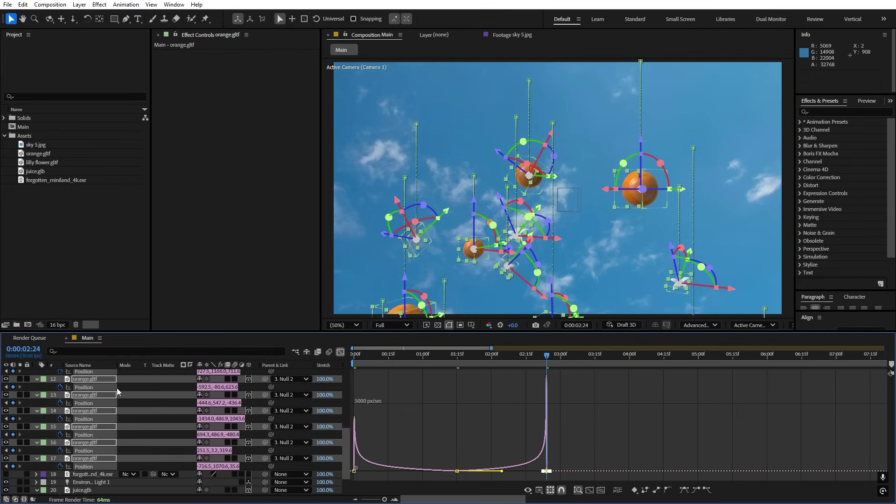
key("Home")
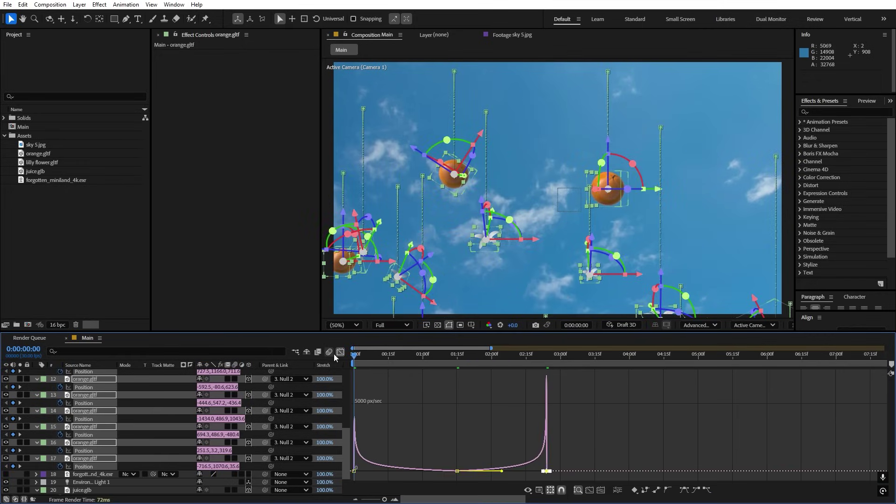
left_click(339, 352)
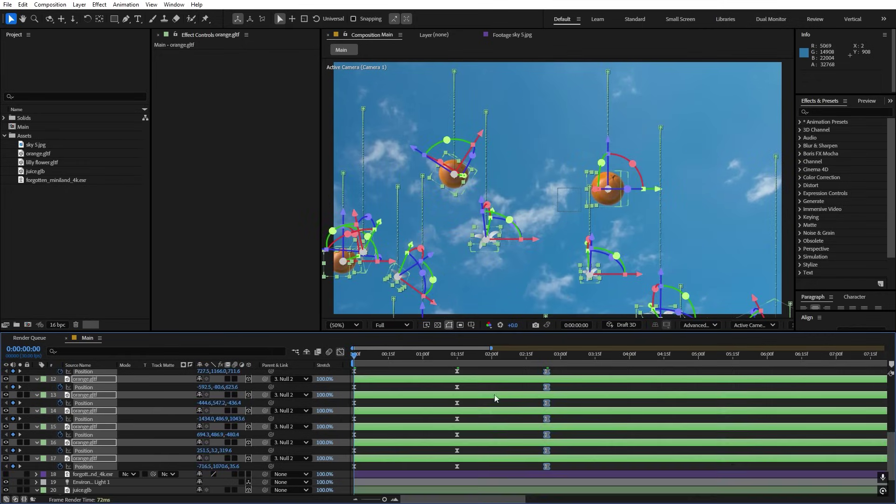
left_click(575, 389)
key("space")
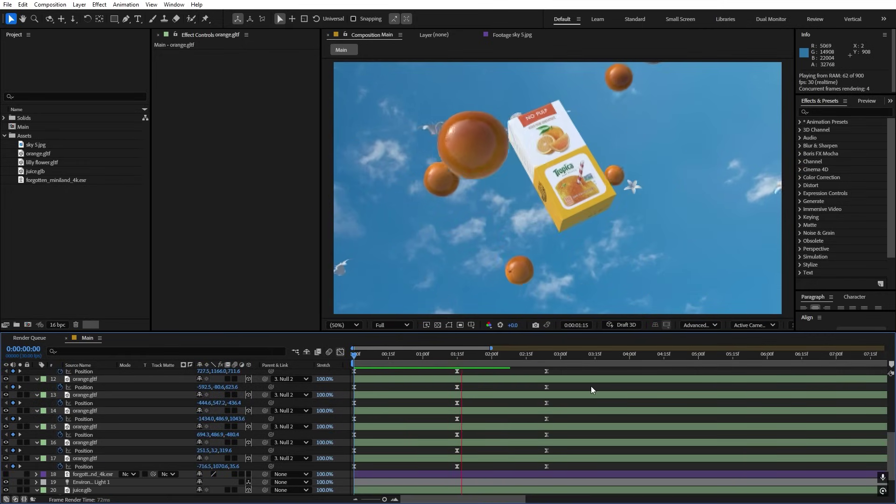
left_click(553, 358)
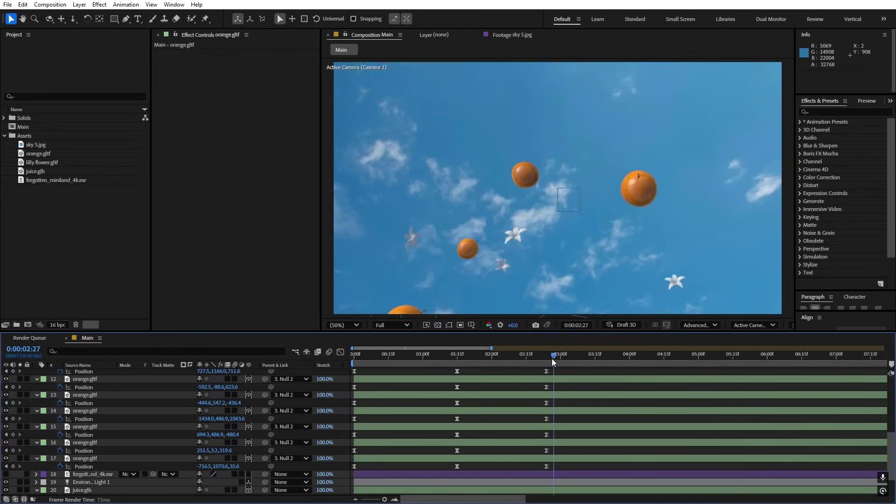
key("space")
Collapse the revealed keyframed properties of all layers in the timeline and deselect them.
scroll(456, 393, "down", 2)
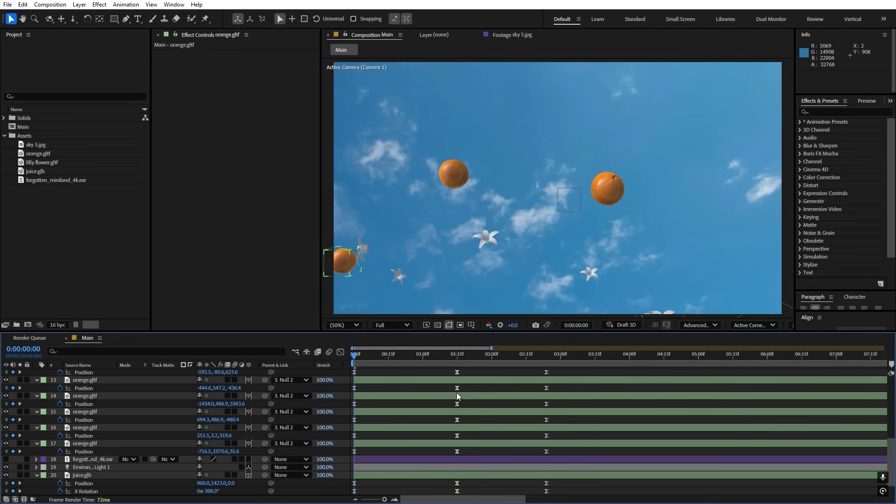
key("ctrl+a")
key("u")
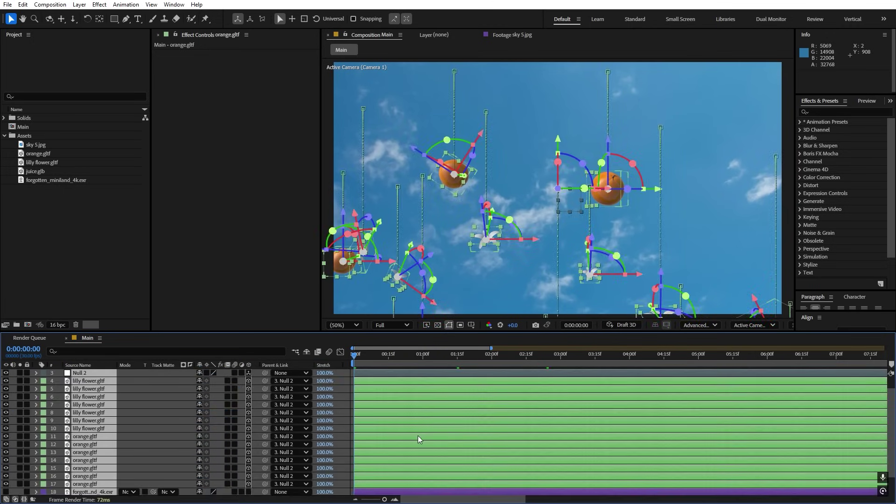
key("ctrl+shift+a")
scroll(224, 436, "down", 2)
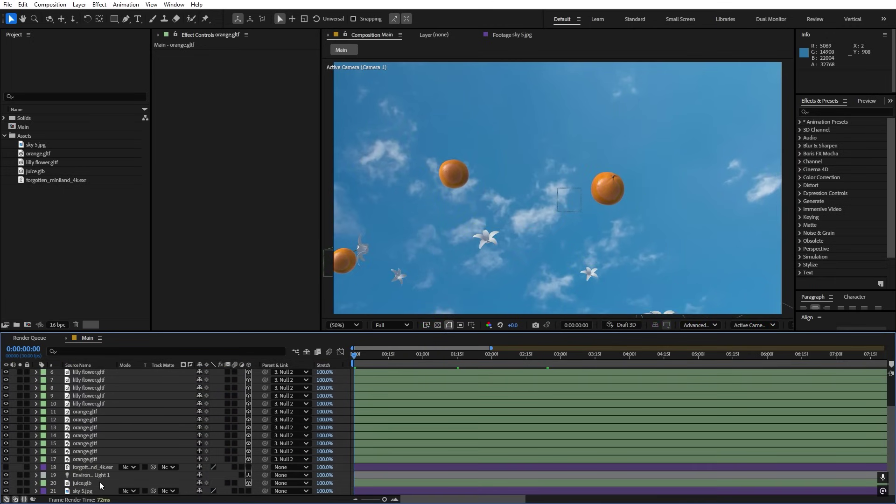
left_click(84, 492)
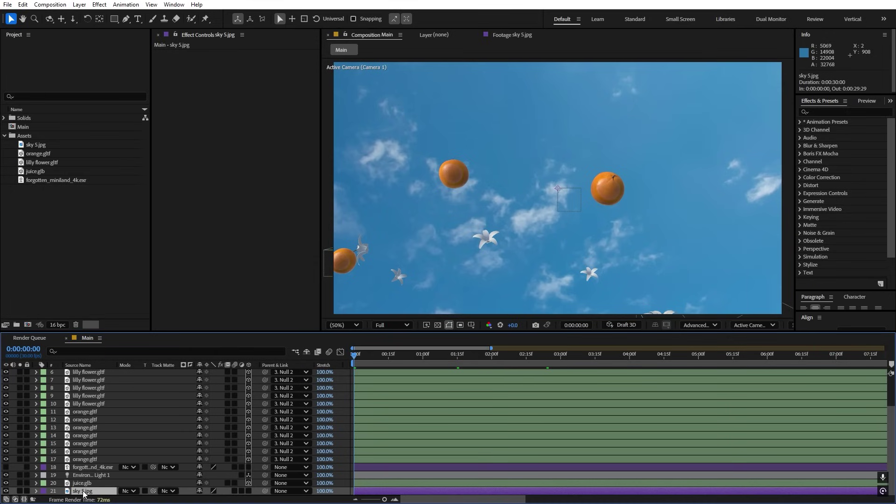
scroll(88, 445, "up", 3)
Keyframe Null 1's Position at 0:00:01:02 and set its Y Position to 675 at the start of the composition.
left_click(85, 373)
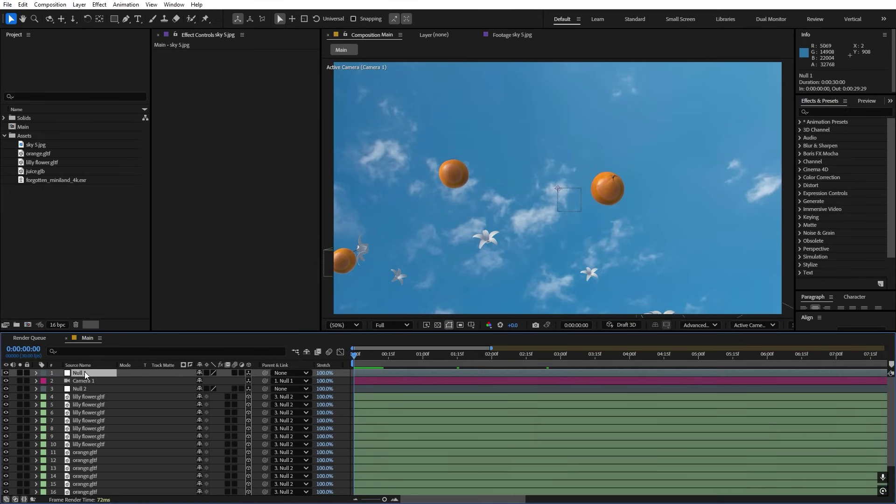
key("p")
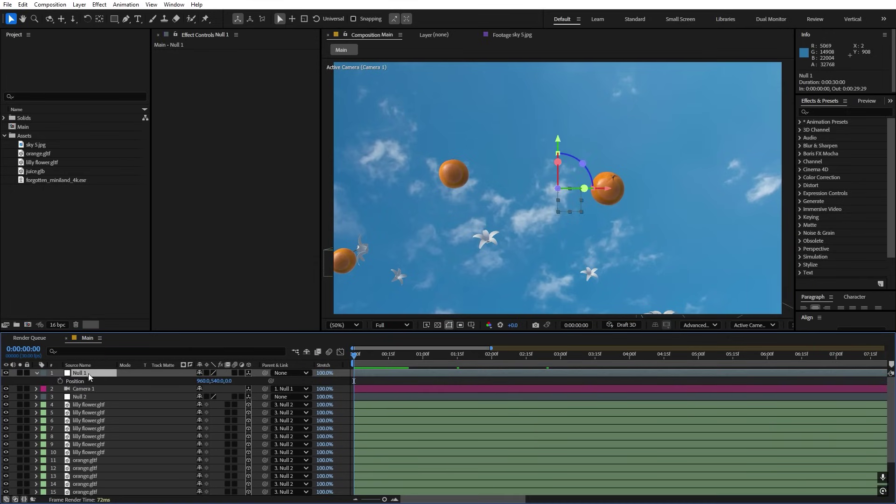
left_click_drag(415, 362, 427, 365)
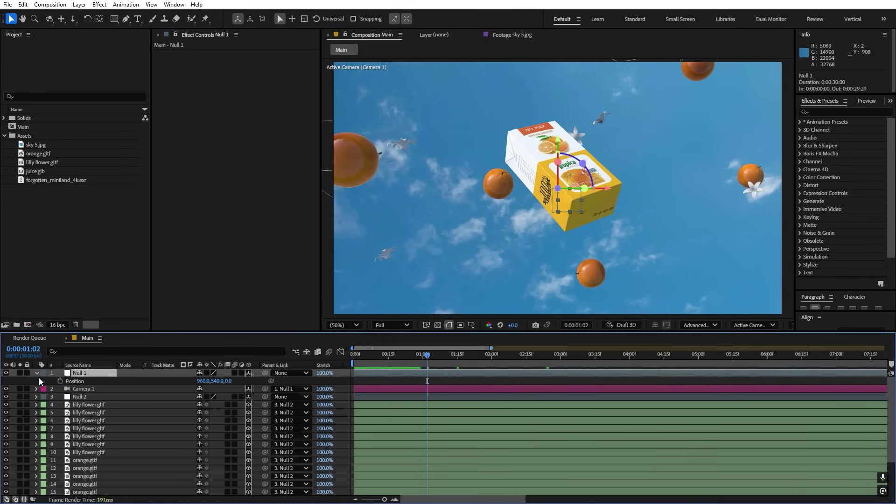
left_click(59, 381)
key("Home")
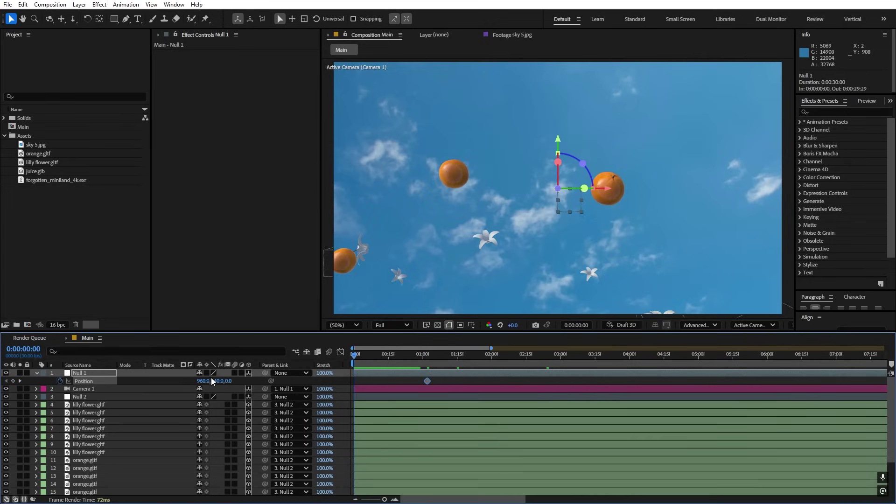
left_click_drag(221, 382, 300, 372)
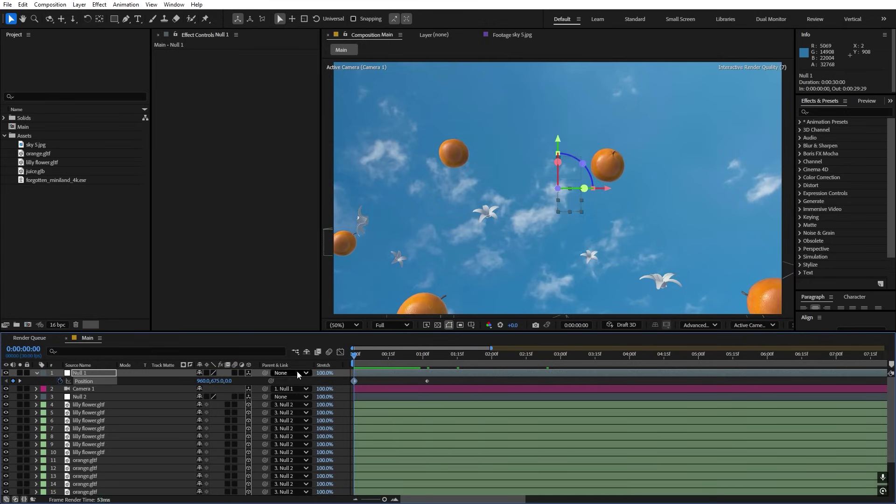
Ease Null 1's two Position keyframes, reshape their speed graph toward a fast start, and preview the camera move.
left_click(427, 380)
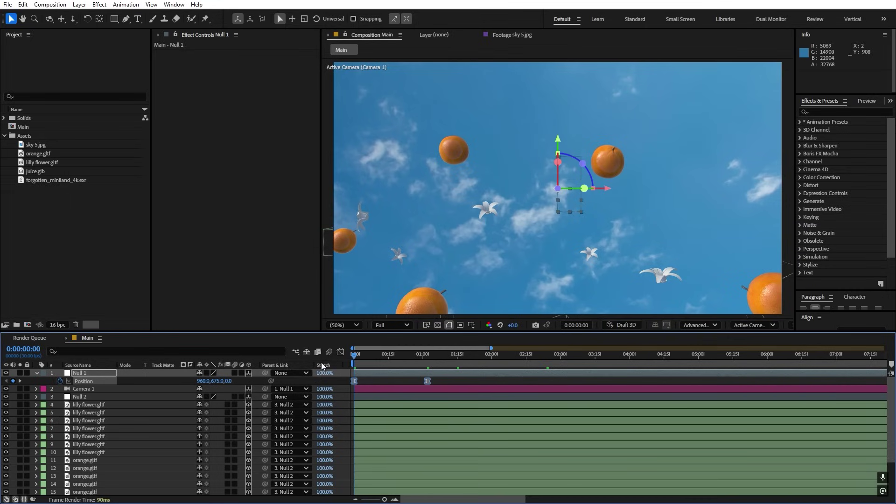
left_click(340, 354)
left_click_drag(496, 414, 373, 477)
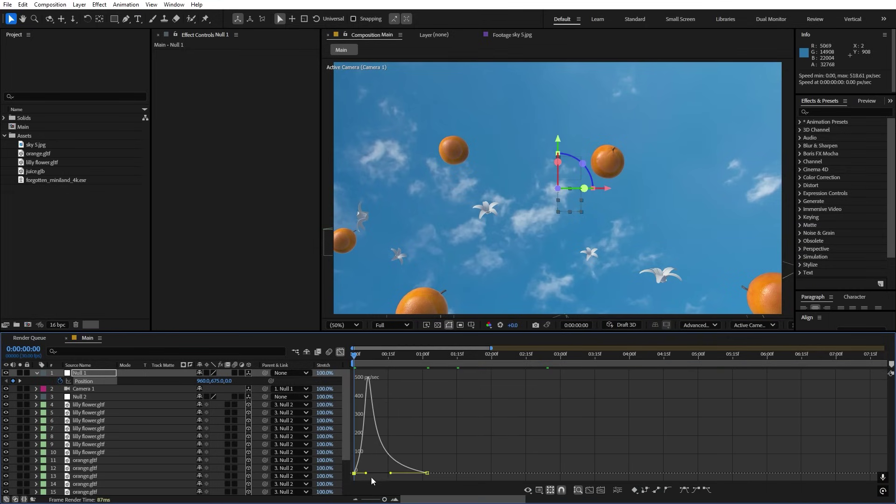
key("shift+F3")
key("space")
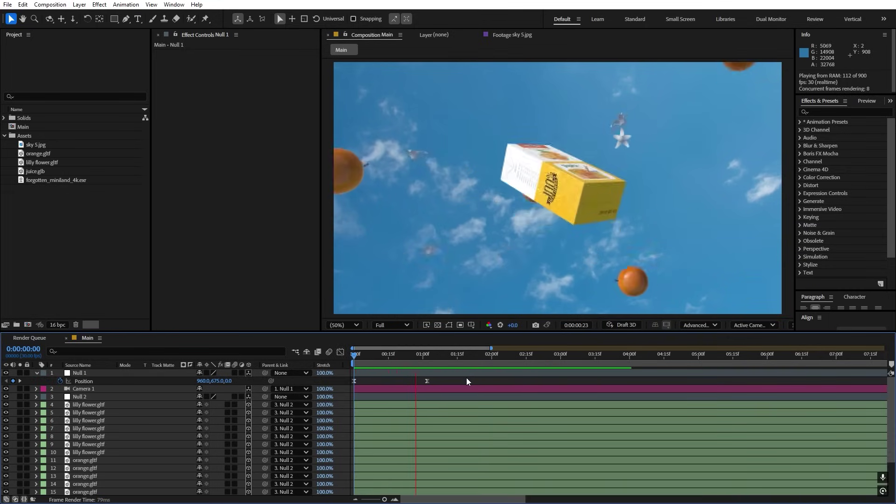
left_click_drag(393, 355, 429, 362)
Make the sky 5.jpg layer 3D and push it back in Z Position, well behind the juice box, oranges and flowers.
scroll(444, 431, "down", 3)
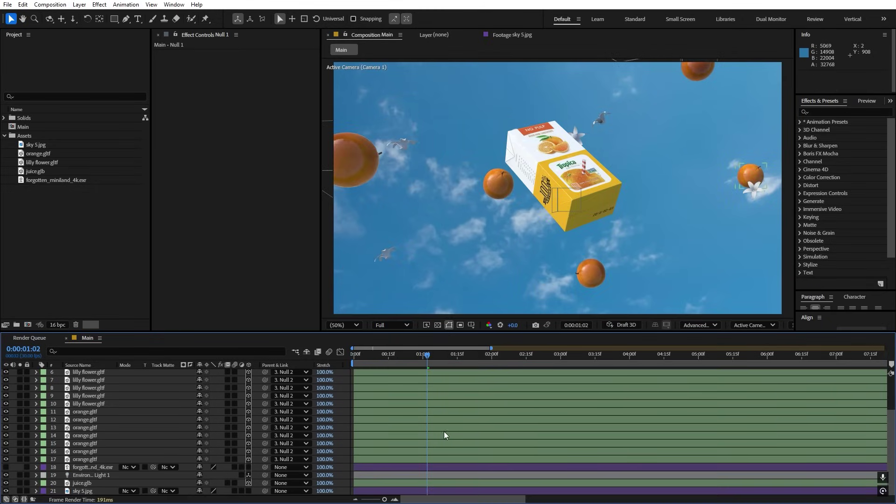
left_click(87, 492)
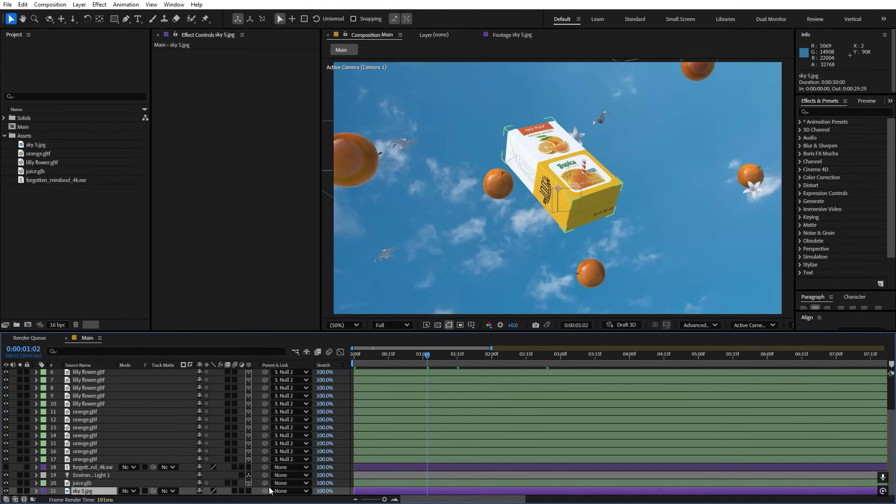
left_click(248, 491)
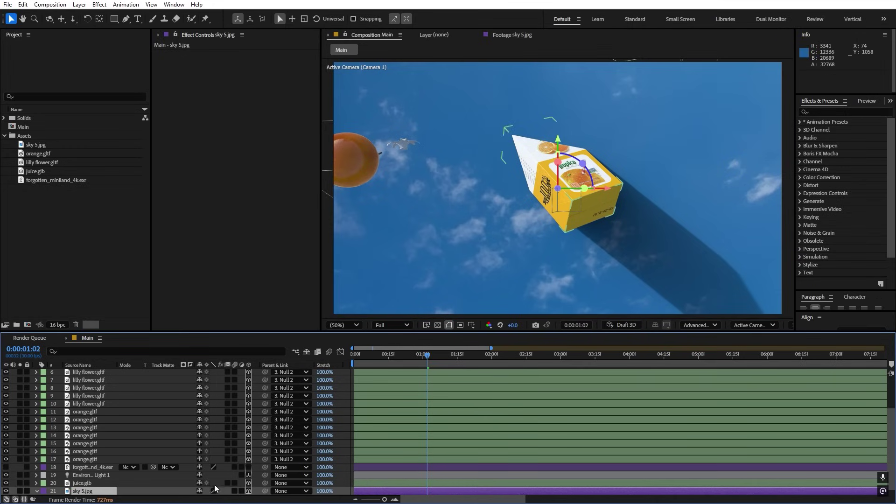
key("p")
left_click_drag(232, 490, 823, 447)
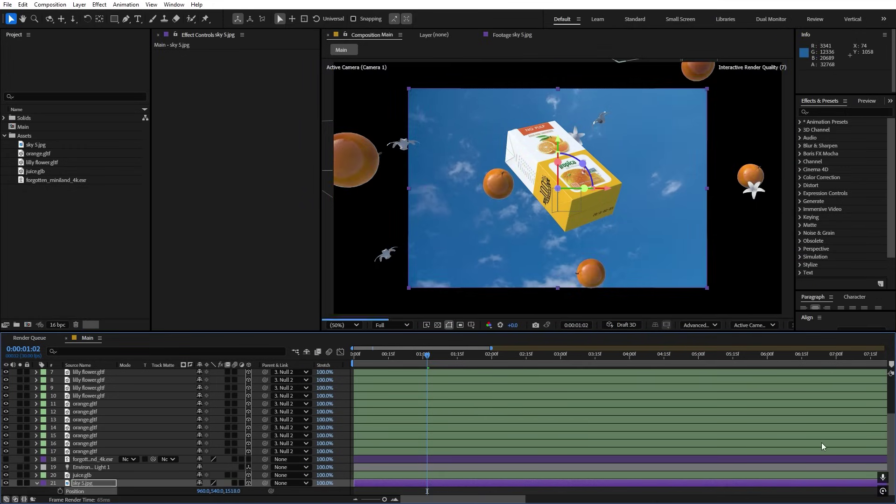
left_click_drag(237, 491, 735, 312)
Scale the sky 5.jpg layer up to about 89.2% to fill the frame, and preview from the start.
key("s")
left_click_drag(692, 279, 802, 326)
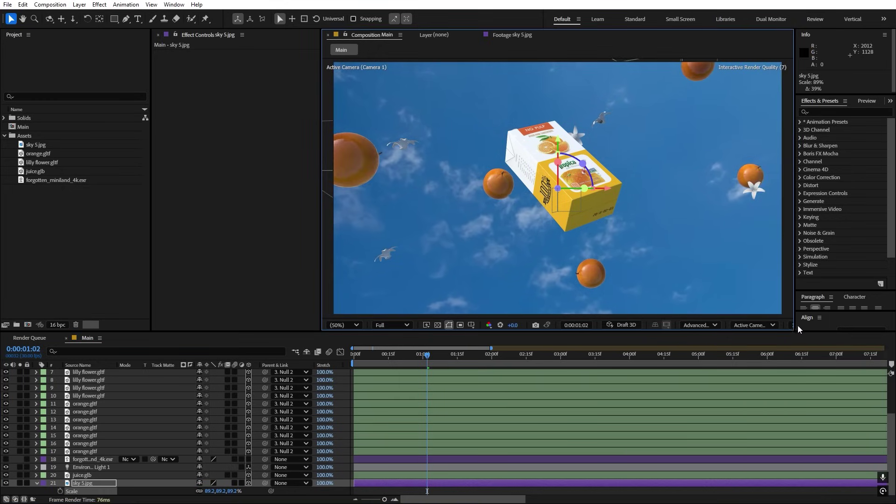
left_click_drag(409, 359, 354, 359)
key("space")
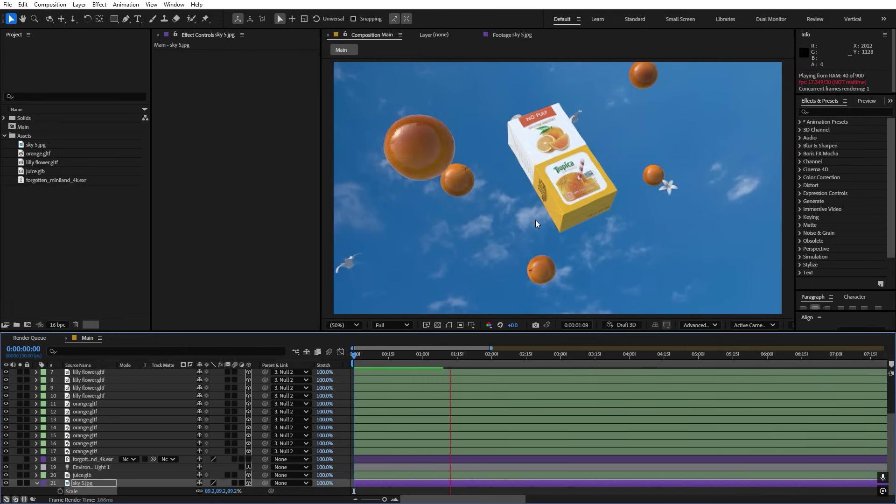
Duplicate Null 1's first Position keyframe at 0:00:02:24 and move its middle Position keyframe to 0:00:01:14.
left_click(485, 358)
left_click(519, 368)
left_click(546, 369)
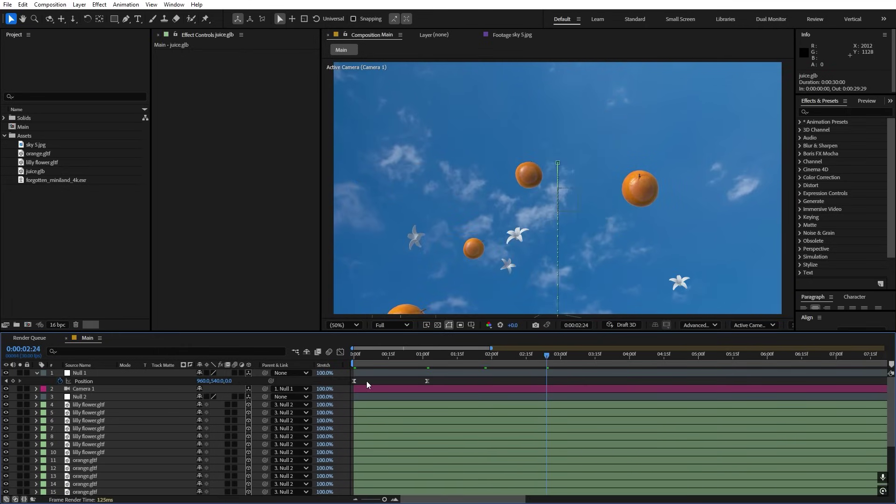
left_click(337, 383)
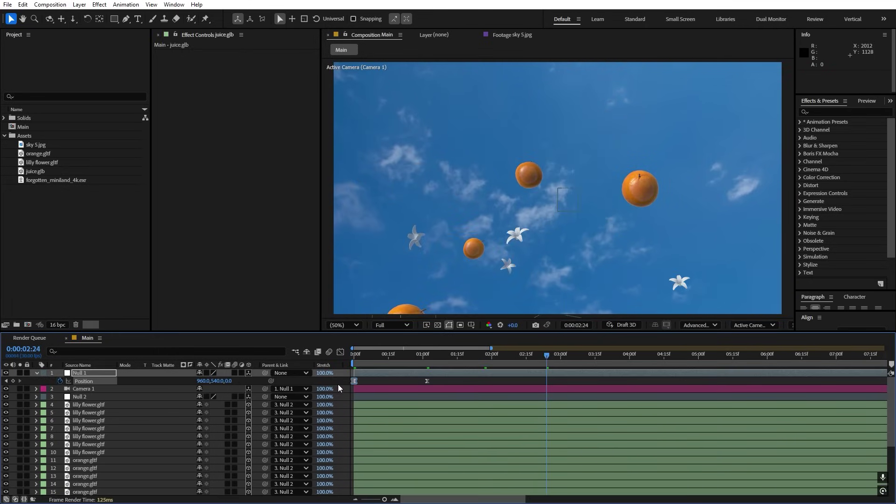
key("ctrl+v")
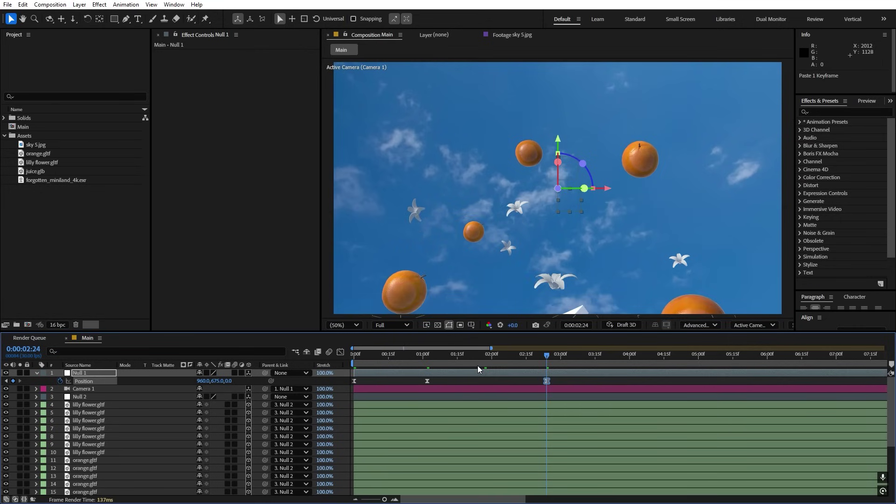
left_click(456, 355)
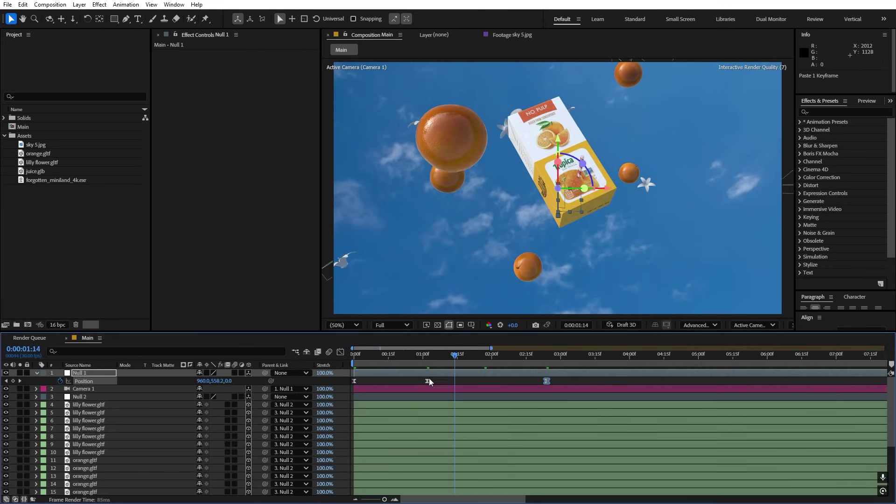
left_click_drag(428, 381, 408, 386)
Reshape Null 1's Position speed graph to start fast, slow at the middle keyframe and end fast, and preview the result.
left_click(340, 352)
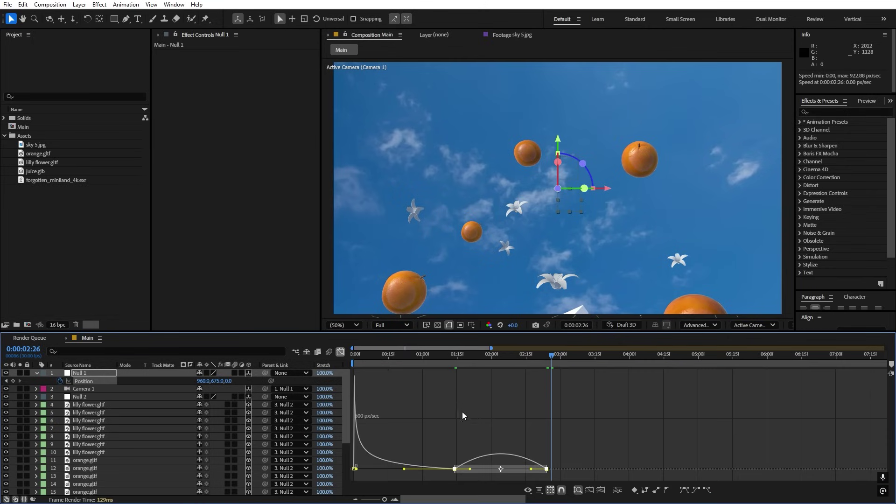
left_click_drag(402, 420, 462, 483)
key("Home")
key("space")
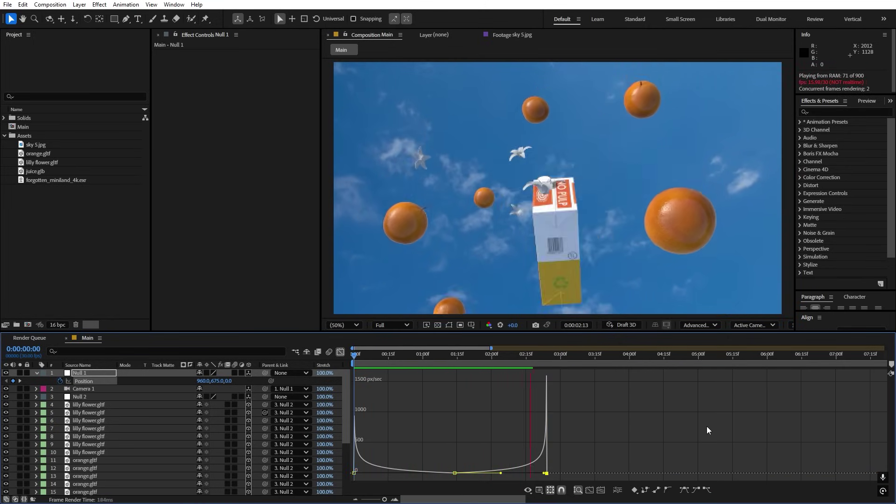
key("space")
left_click(341, 352)
left_click_drag(563, 356, 442, 376)
left_click(398, 380)
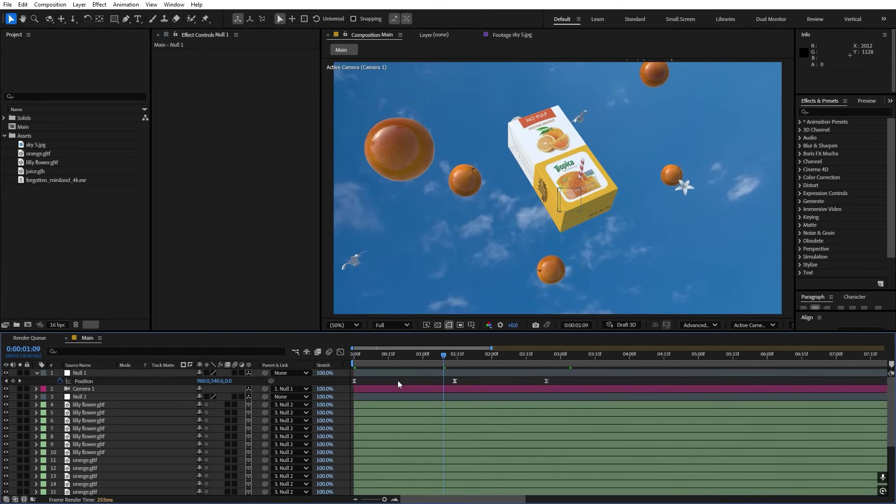
Create a new adjustment layer at the top of the Main composition and apply the Lens Flare effect to it.
left_click(80, 5)
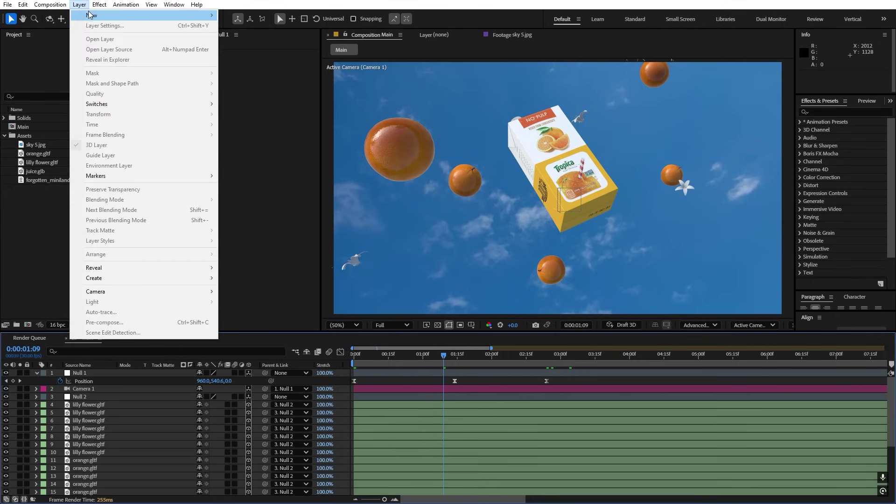
mouse_move(92, 15)
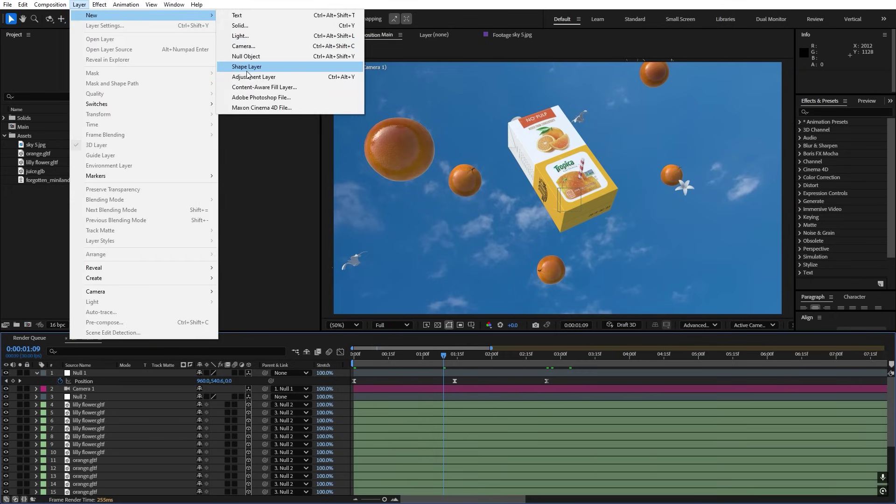
left_click(276, 77)
left_click(838, 111)
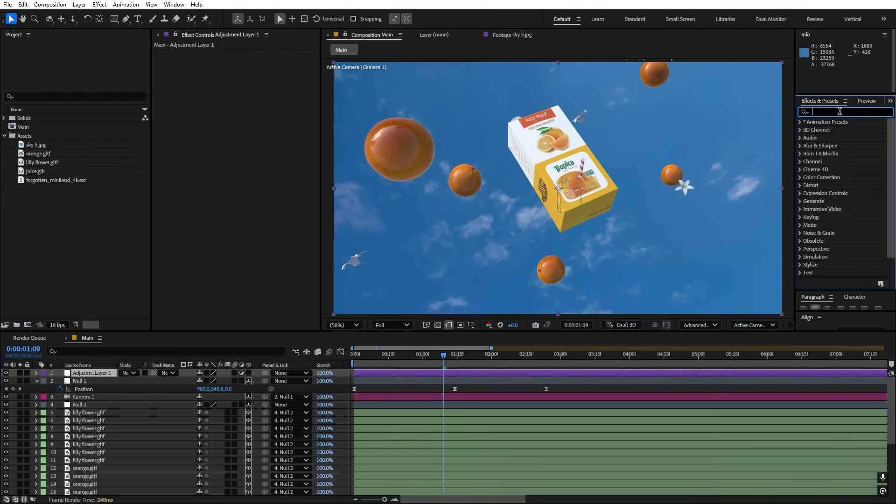
type("lens")
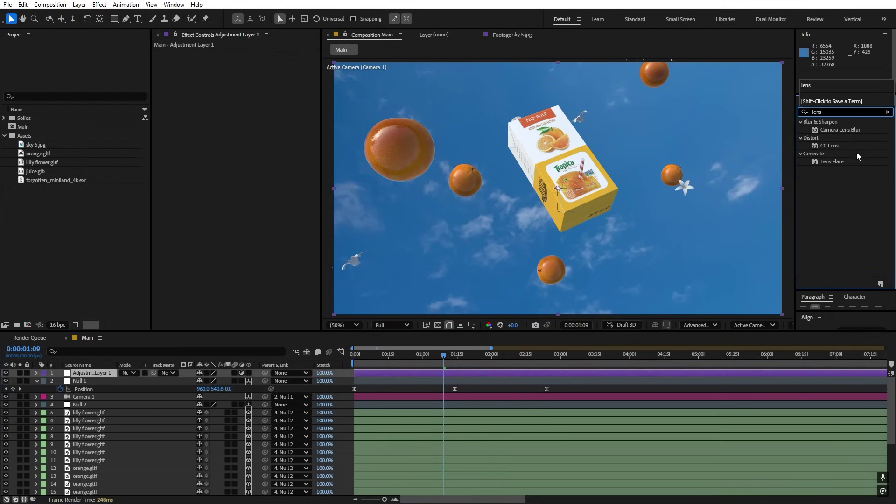
left_click_drag(830, 161, 95, 372)
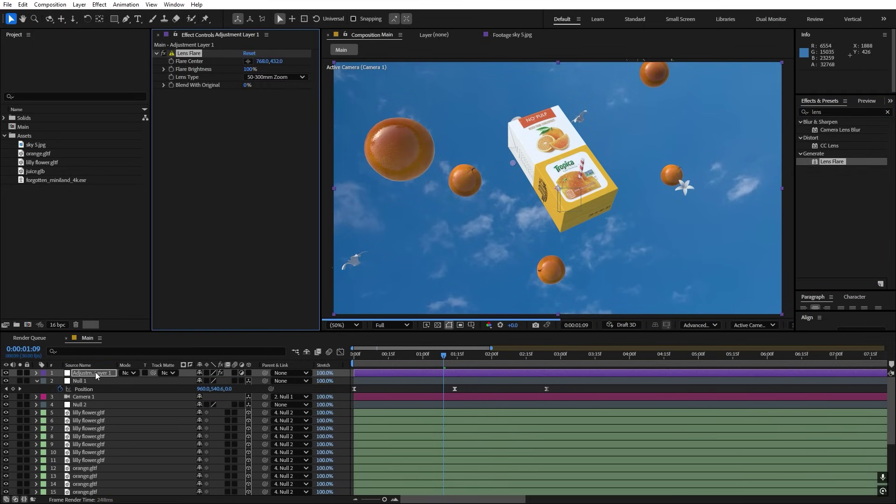
Set the flare's Lens Type to 35mm Prime and move its Flare Center outside the frame's upper-left corner, to about -136, -120.
left_click(267, 77)
left_click(273, 96)
scroll(536, 170, "down", 2)
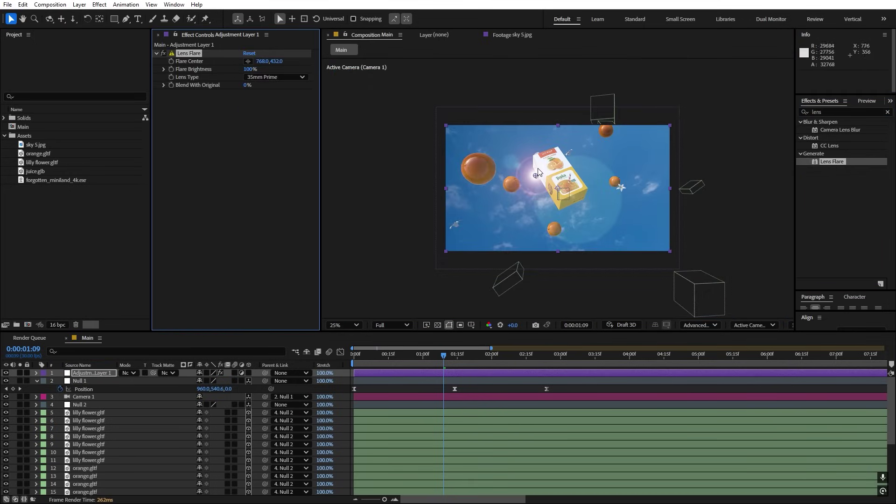
left_click_drag(536, 174, 438, 116)
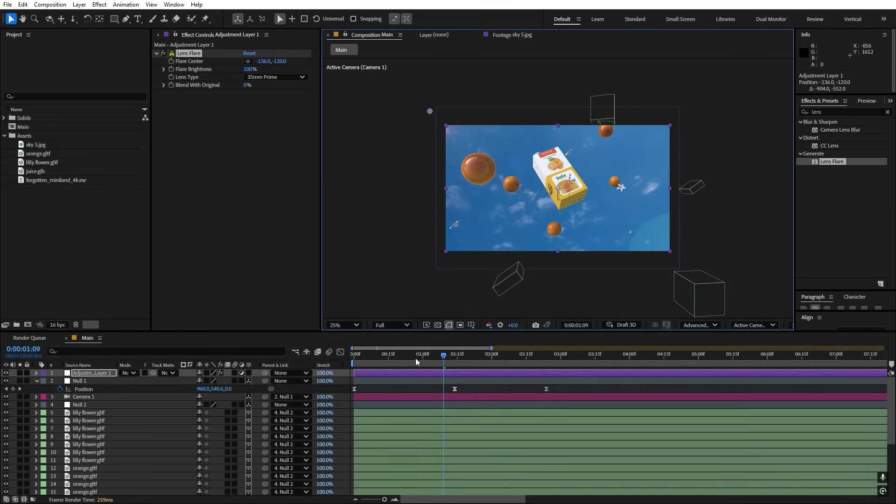
Animate Flare Center from -136, -120 at 0:00:00:00 to about 2116, -120 at 0:00:02:24, and preview the sweep.
left_click_drag(417, 362, 354, 362)
left_click(171, 61)
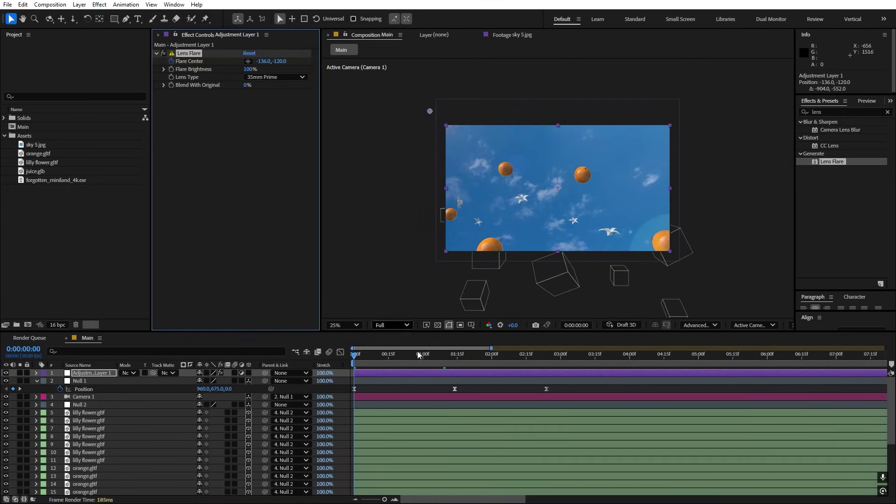
left_click_drag(441, 363, 543, 369)
left_click_drag(429, 110, 692, 110)
key("space")
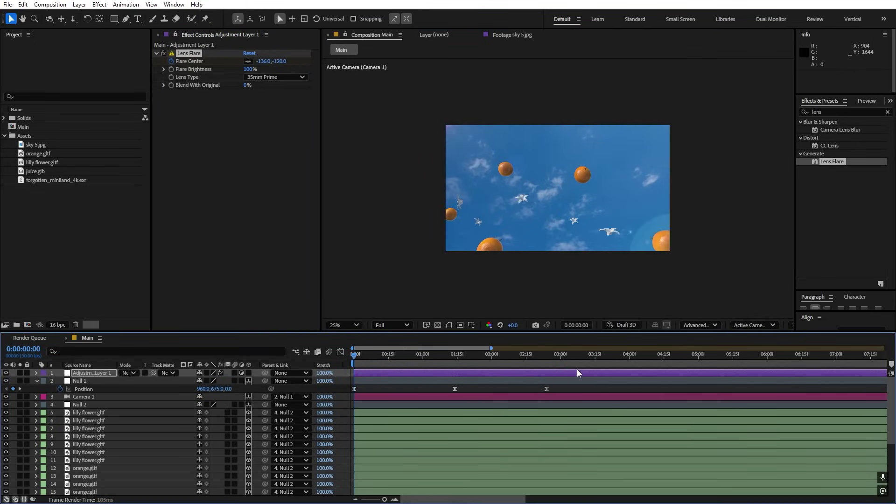
scroll(642, 217, "up", 2)
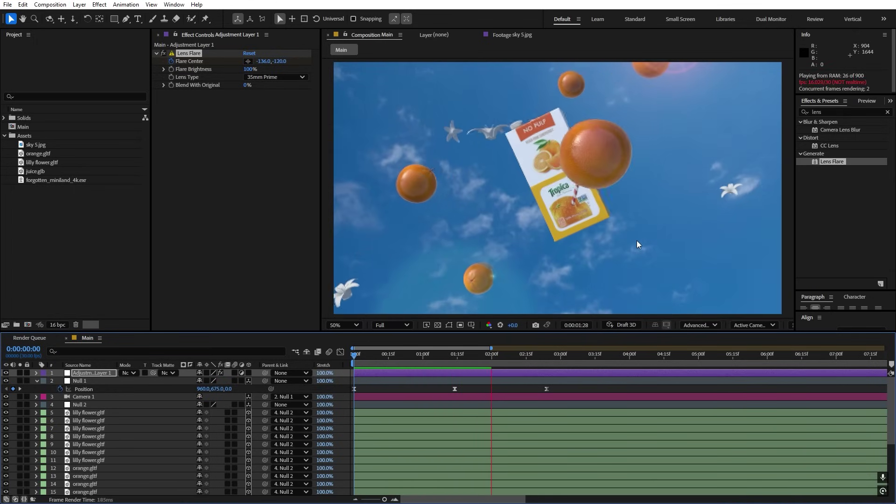
key("space")
Try the Screen blending mode on the lens flare adjustment layer, check another frame, and set it back to Normal.
left_click(125, 370)
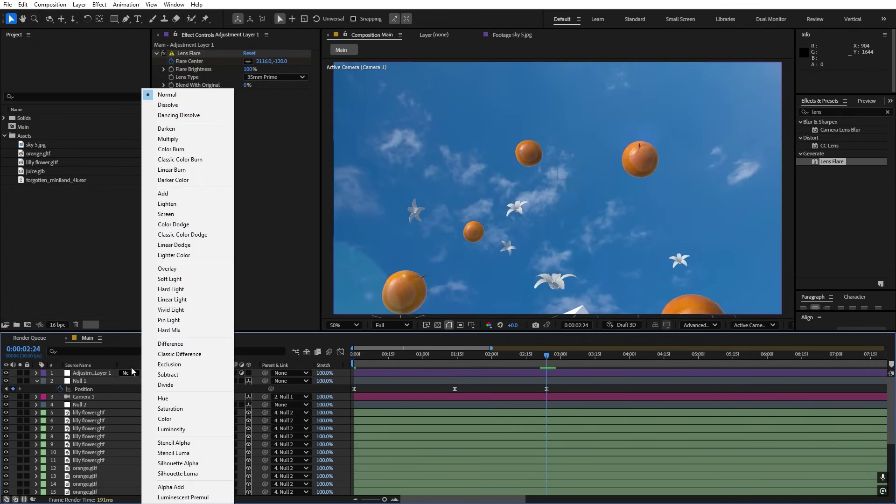
left_click(178, 207)
left_click_drag(541, 359, 522, 354)
left_click(131, 373)
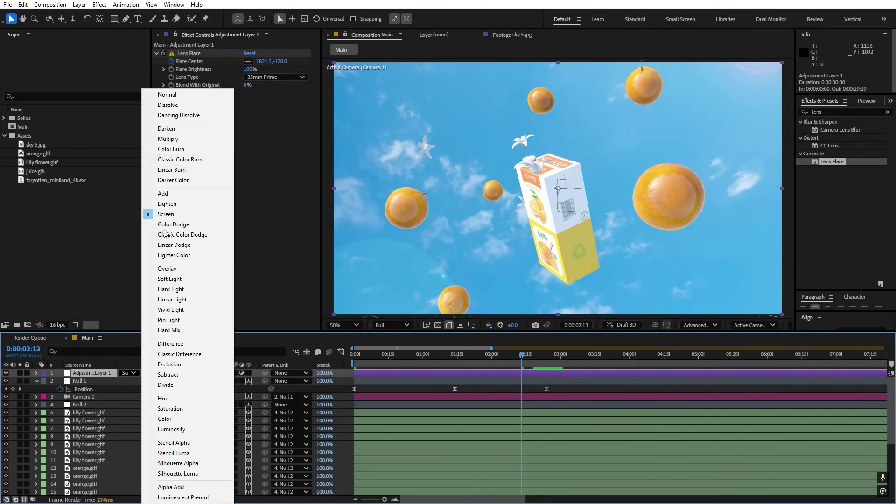
left_click(161, 95)
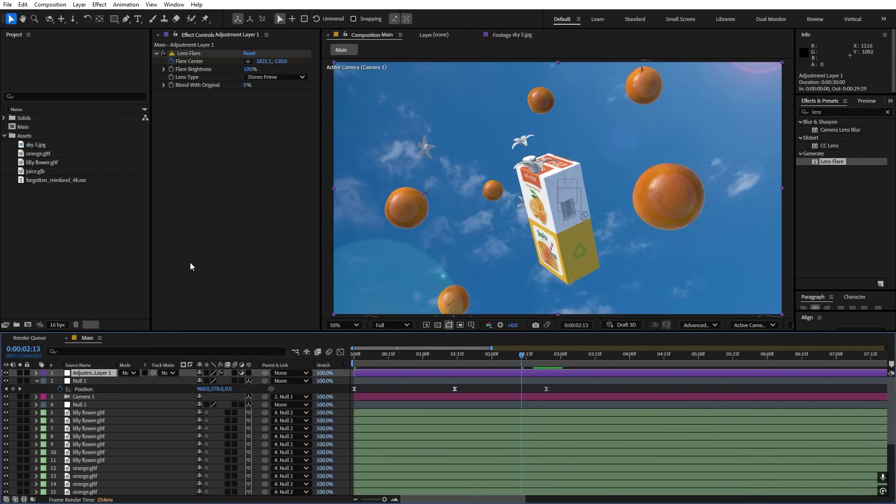
Create a second adjustment layer above the lens flare layer and apply the Curves effect to it.
left_click(80, 5)
mouse_move(94, 15)
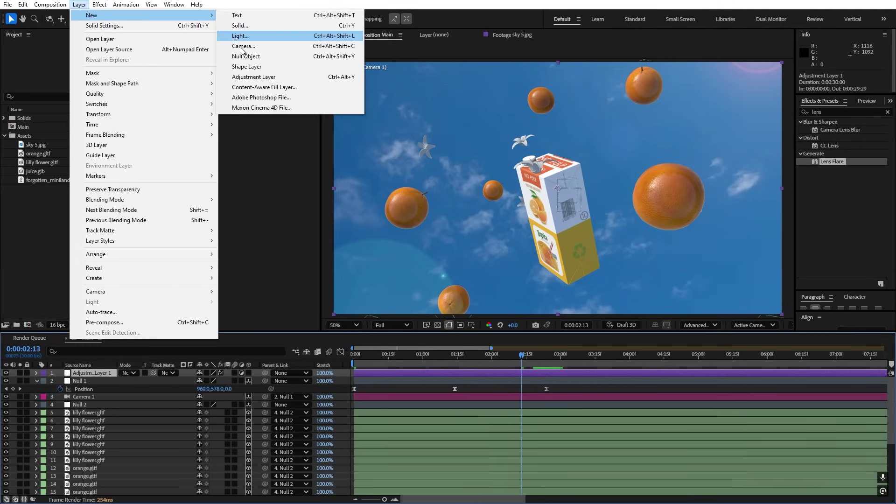
left_click(248, 77)
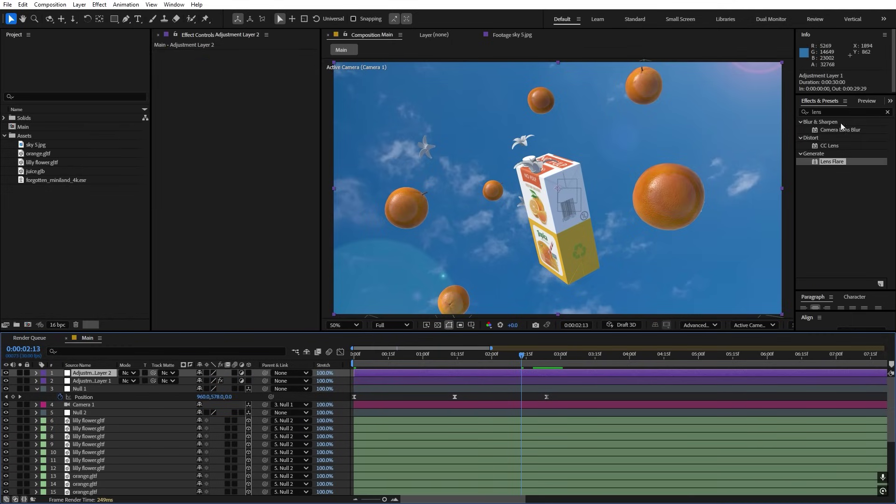
double_click(828, 112)
type("curves")
left_click_drag(836, 162, 91, 372)
Raise the highlights and slightly hold down the darker tones on the RGB curve, and check the grade at other frames.
left_click_drag(264, 118, 253, 114)
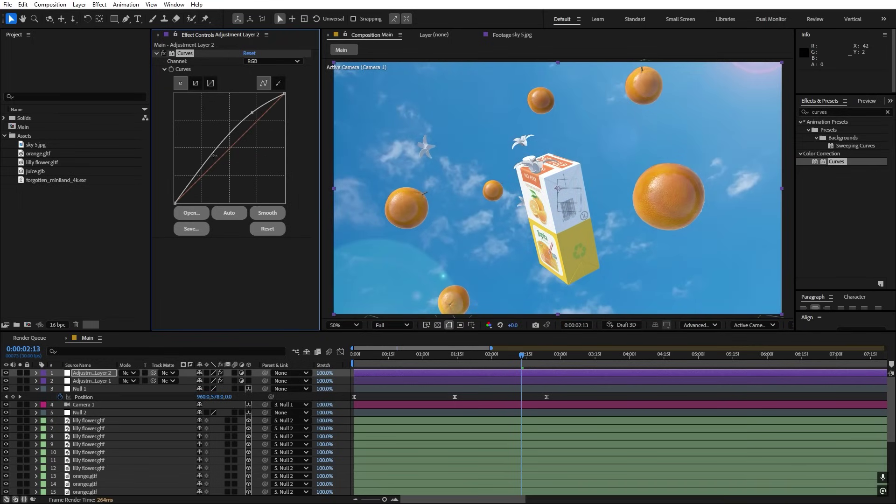
left_click_drag(214, 157, 215, 158)
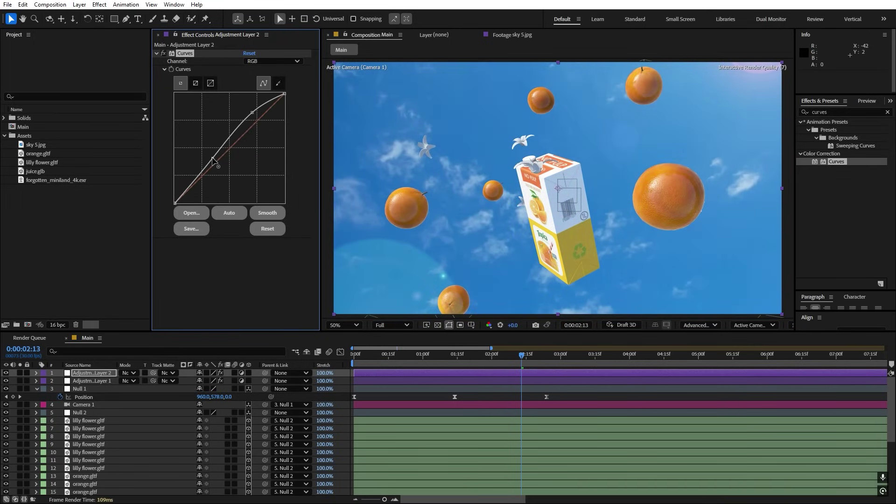
left_click_drag(458, 366, 327, 389)
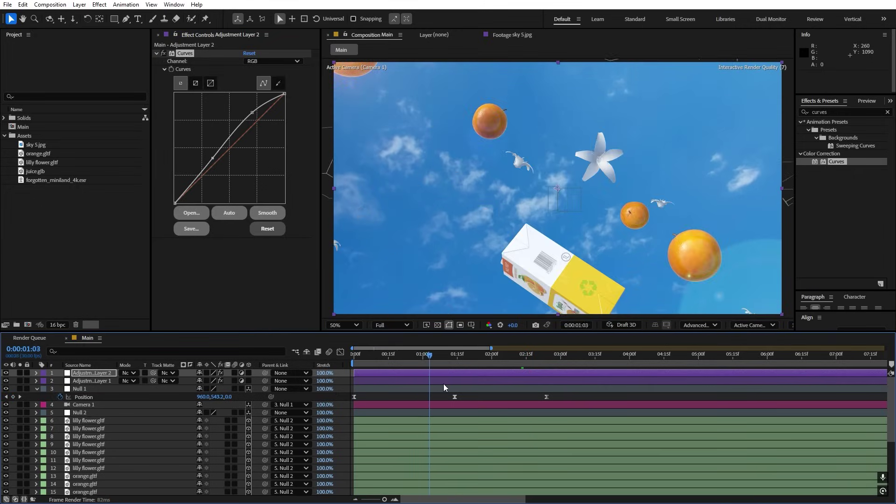
left_click(520, 382)
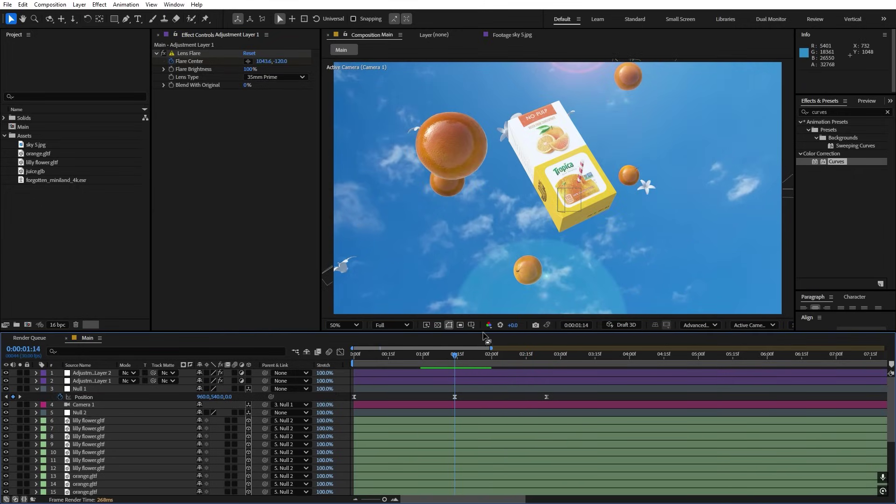
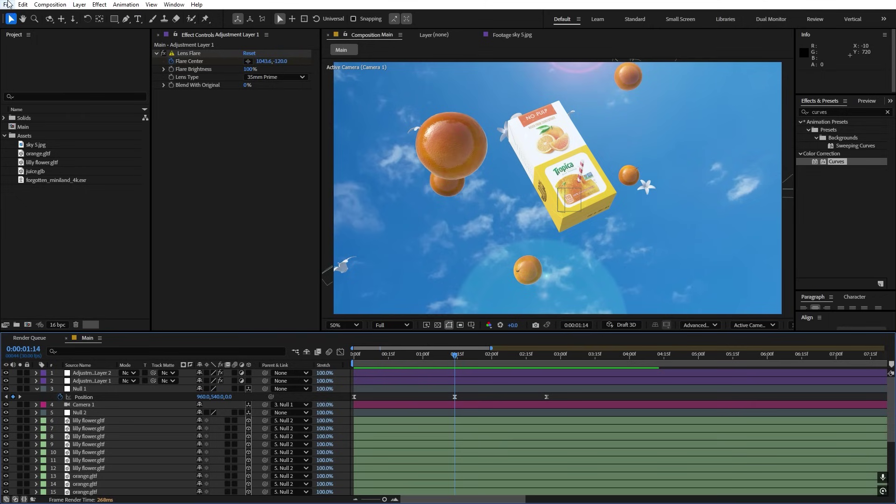
Create a third adjustment layer on top and apply Gaussian Blur to it with Blurriness at about 20.2.
left_click(79, 4)
mouse_move(173, 4)
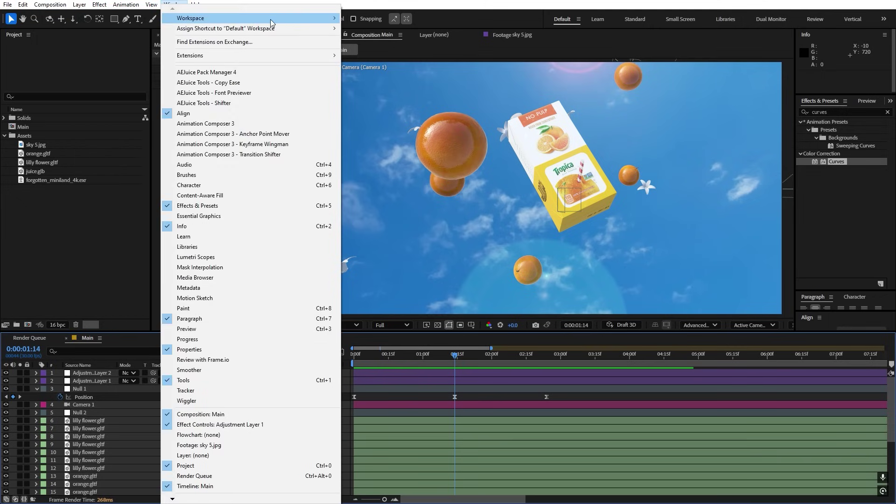
mouse_move(79, 4)
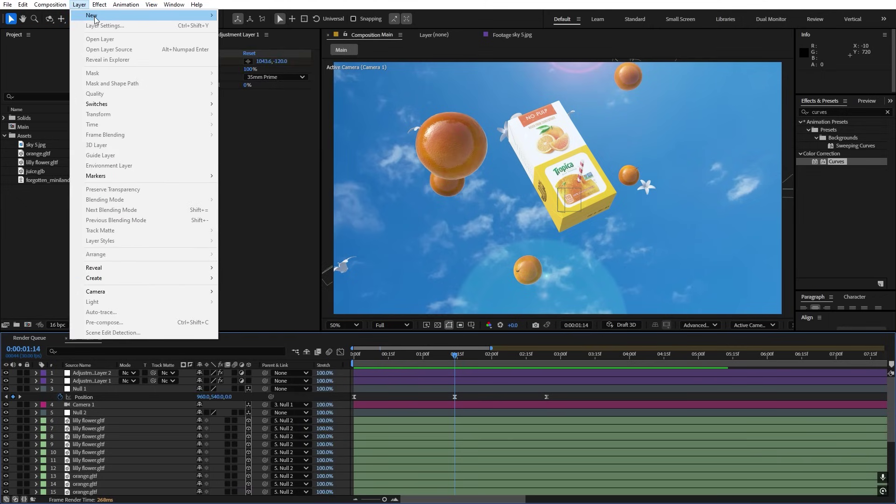
mouse_move(94, 18)
left_click(261, 76)
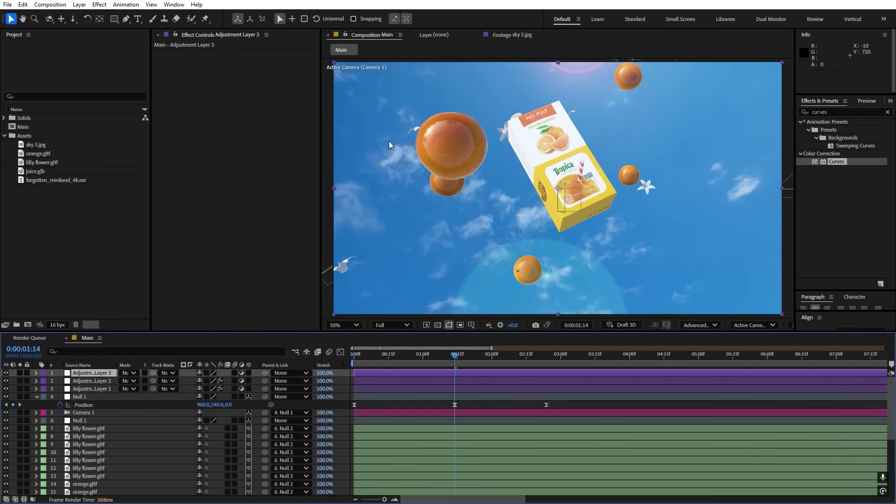
key("ctrl+5")
type("gaussia")
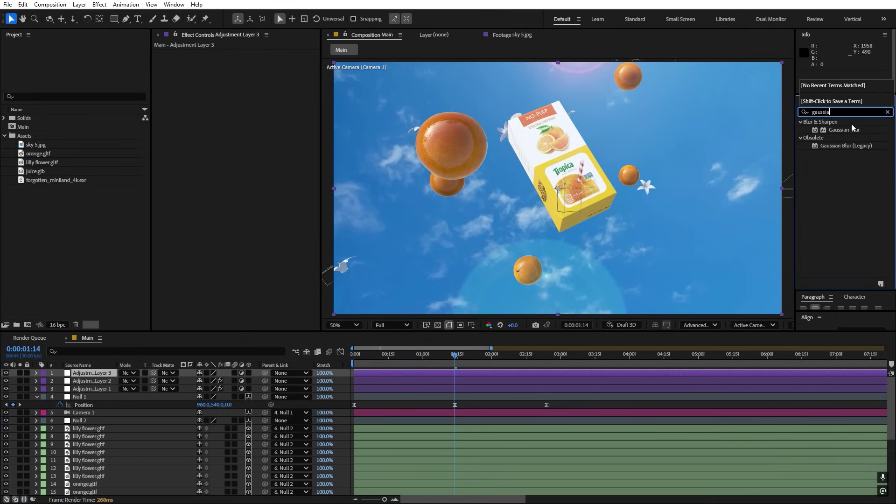
left_click_drag(843, 130, 99, 373)
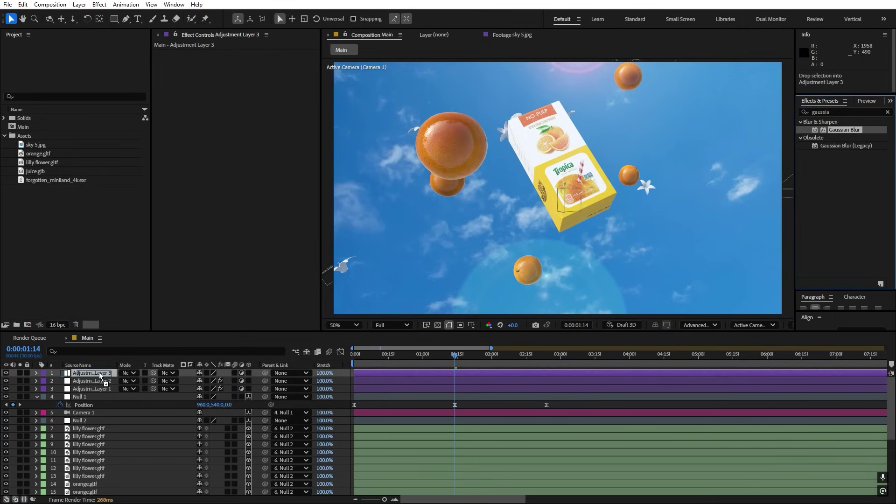
left_click_drag(247, 61, 350, 68)
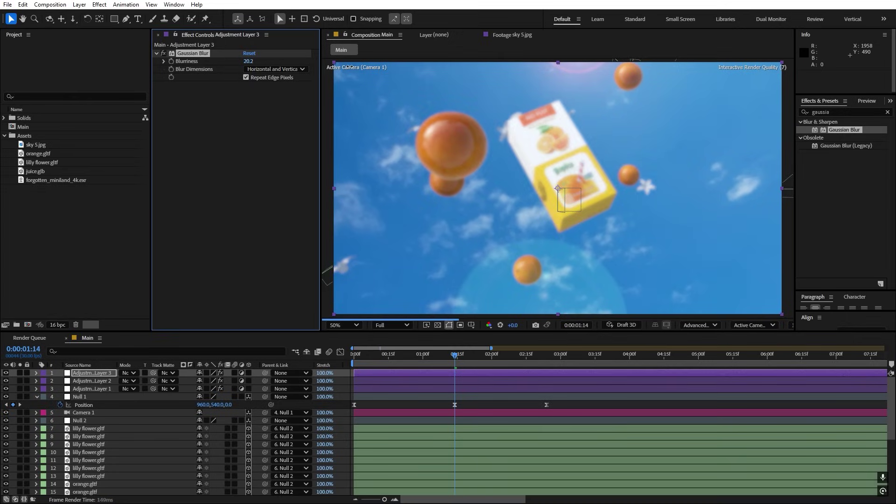
left_click(157, 54)
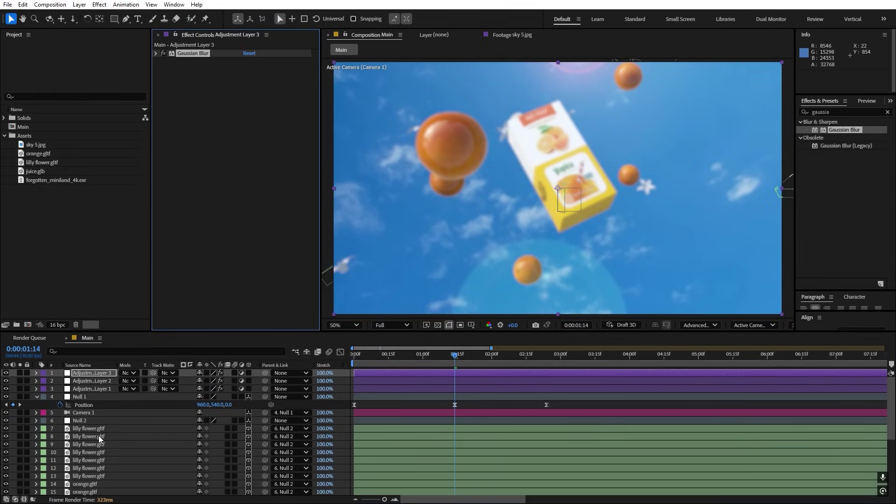
Try moving the juice.glb layer above all adjustment layers to keep it out of the blur, and preview from the start.
scroll(99, 435, "down", 5)
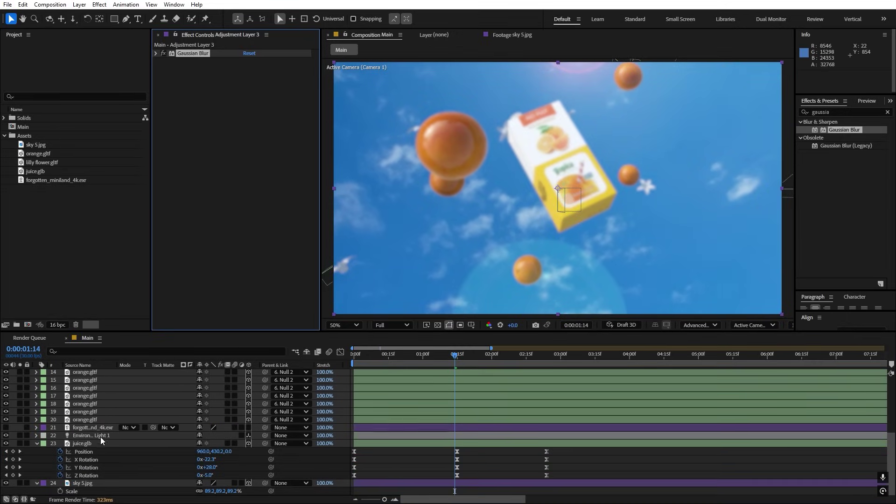
left_click(38, 443)
left_click(87, 475)
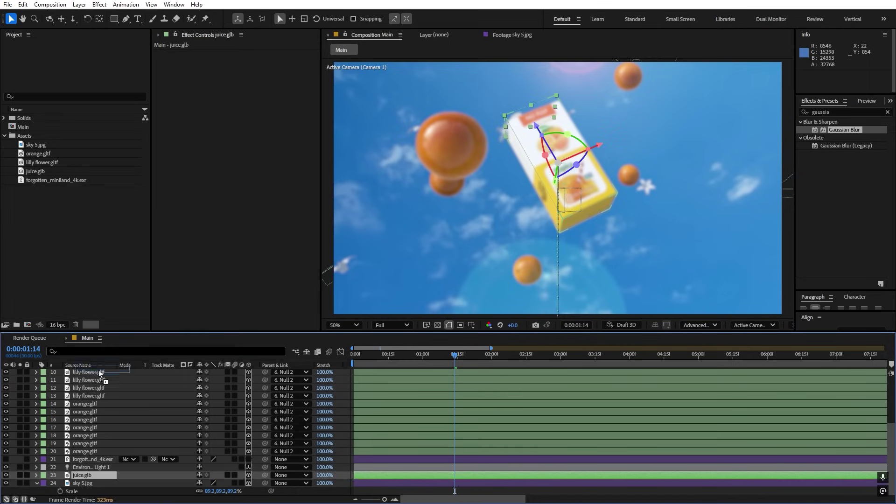
left_click_drag(98, 371, 99, 371)
key("Home")
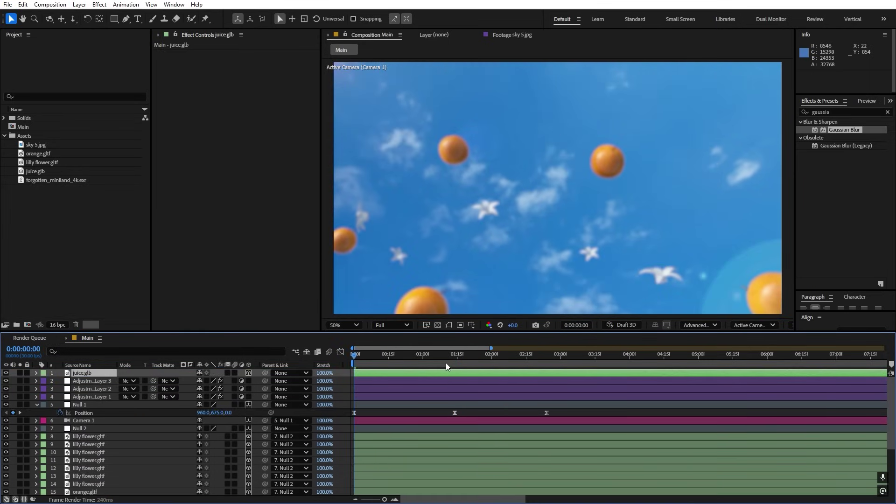
key("space")
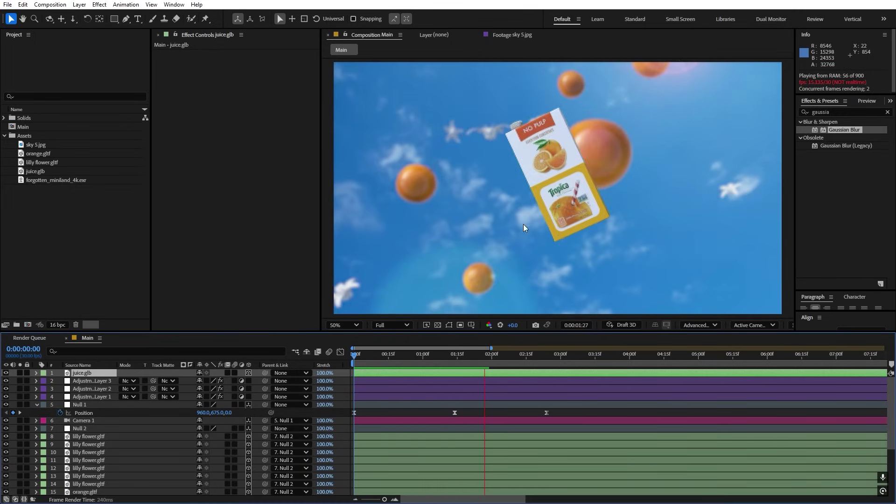
key("space")
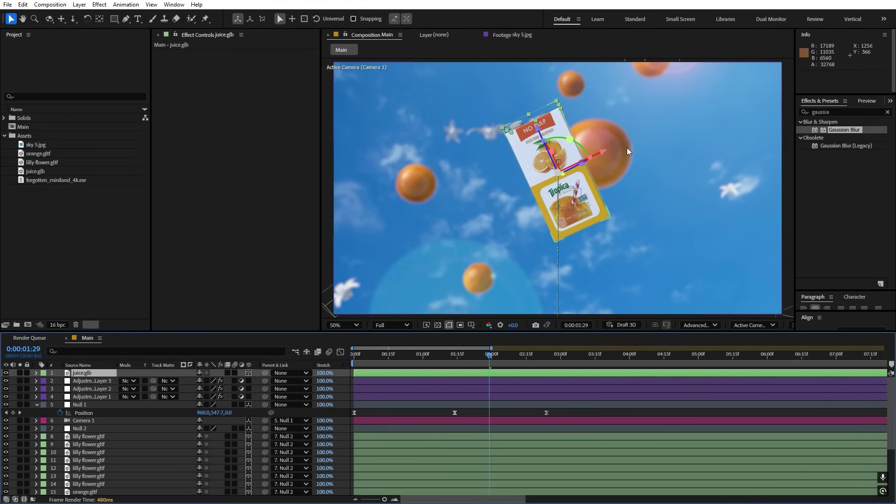
Inspect the juice box around 0:00:01:14 and undo moving the juice.glb layer to the top.
left_click_drag(466, 360, 455, 363)
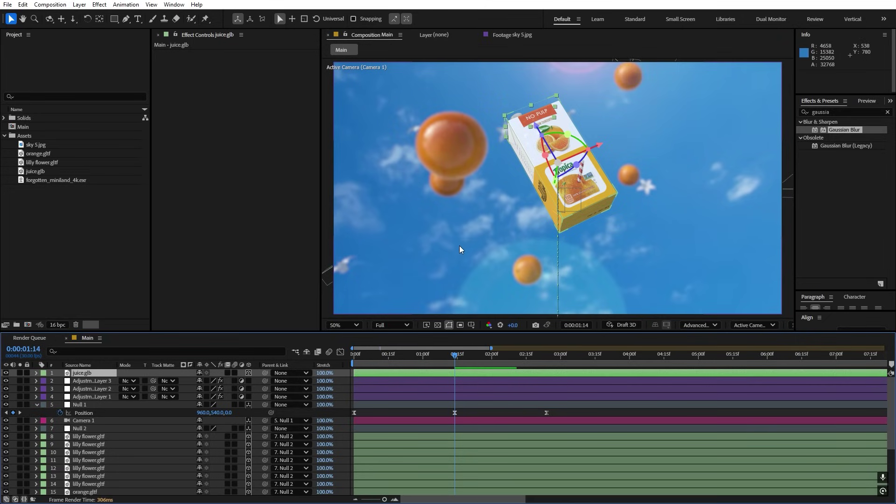
key("ctrl+z")
key("ctrl+z")
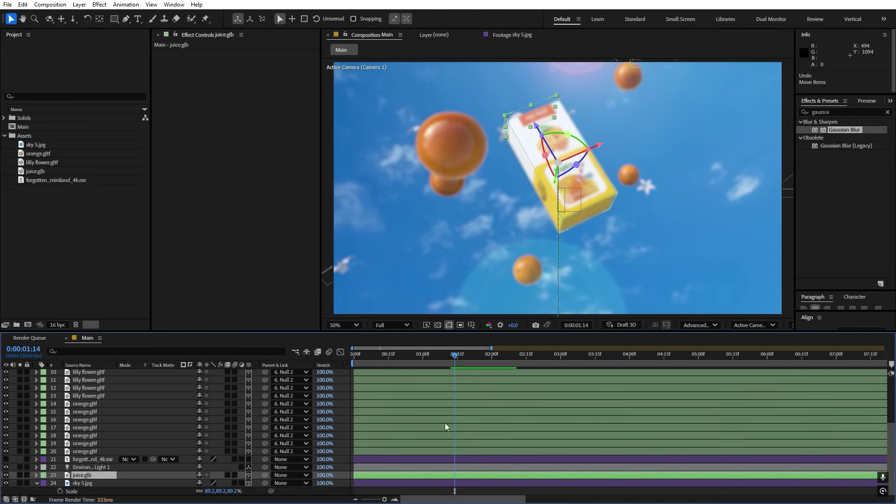
left_click_drag(469, 363, 485, 362)
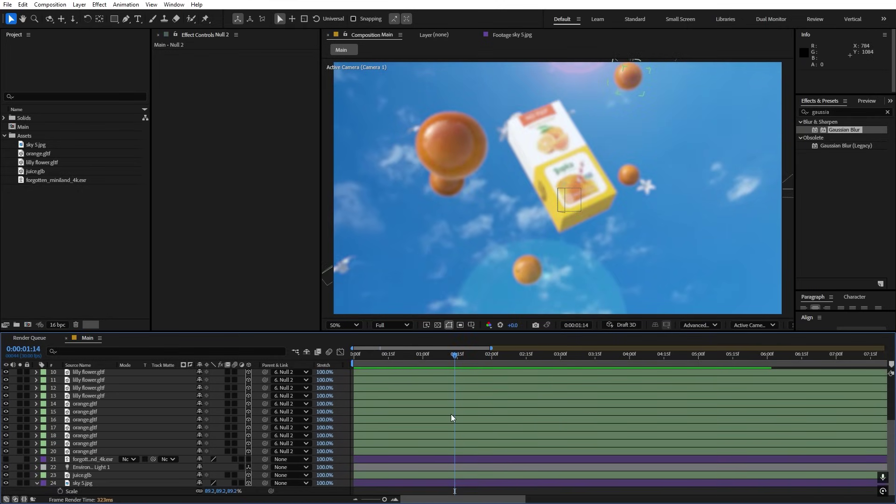
Duplicate the forgotten_miniland_4k.exr and Environment Light 1 layers, placing the light copy directly under the HDRI copy.
left_click(82, 468)
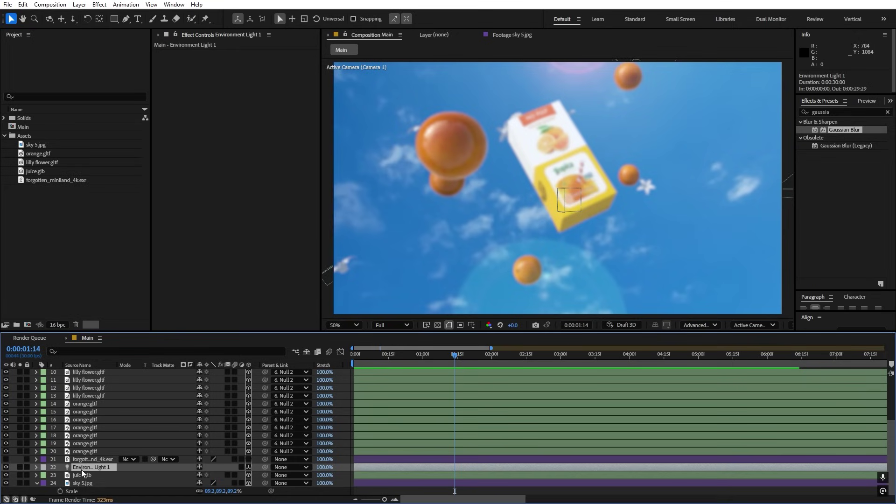
left_click(36, 483)
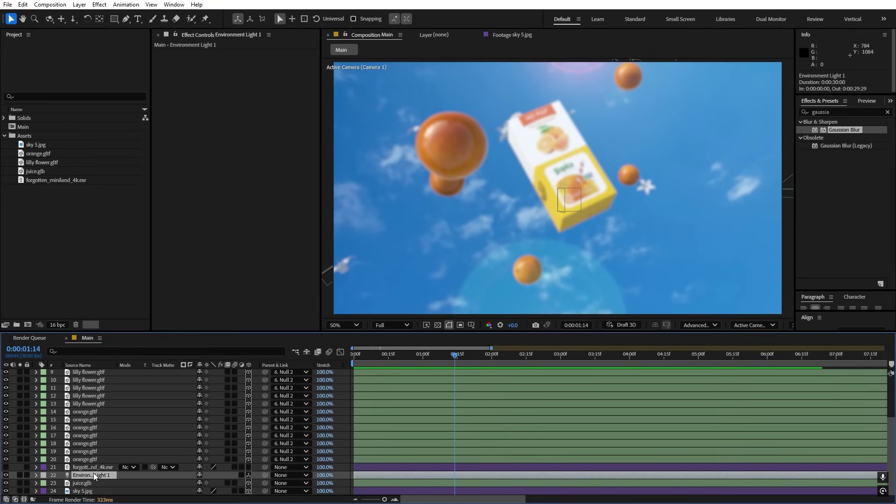
left_click(88, 467, "ctrl")
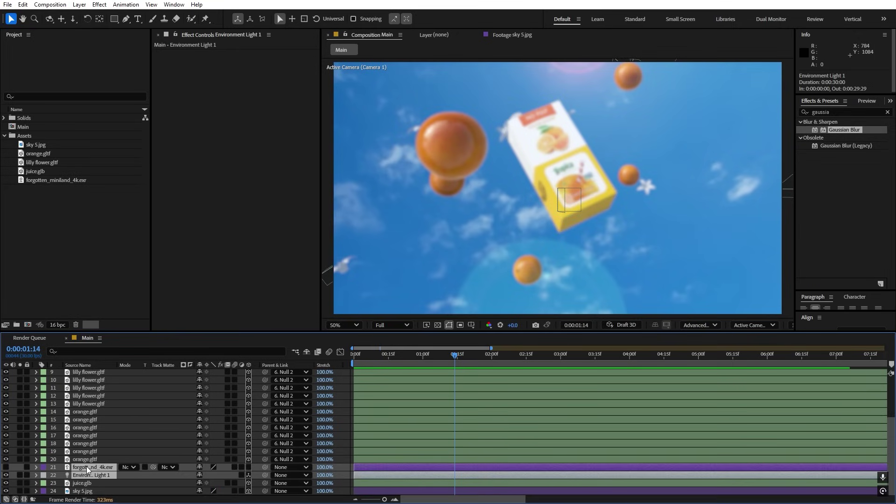
key("ctrl+d")
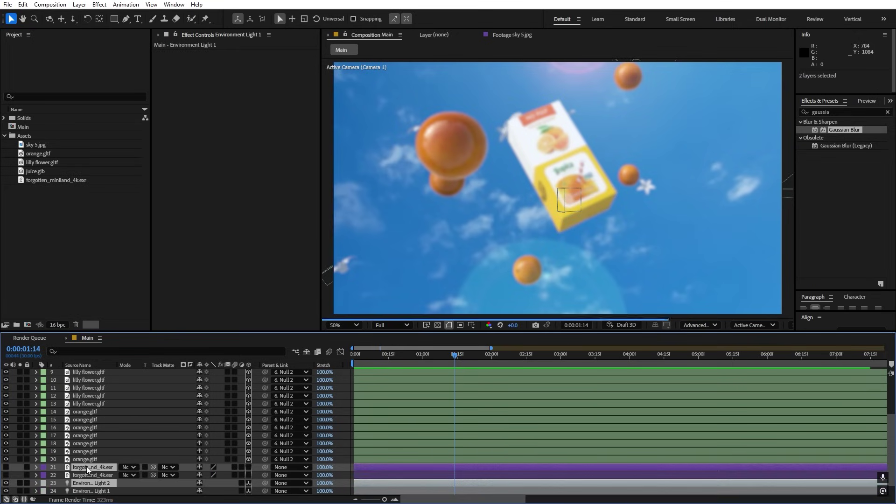
left_click_drag(89, 483, 91, 473)
scroll(92, 486, "down", 1)
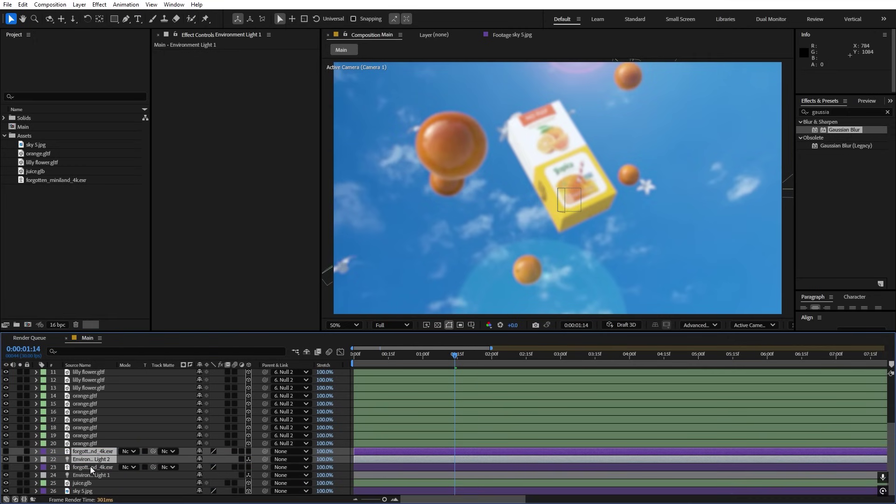
Pre-compose the lower forgotten_miniland_4k.exr, Environment Light 1 and juice.glb layers into a new composition named Juice Box.
left_click(93, 467)
left_click(82, 483, "shift")
right_click(82, 484)
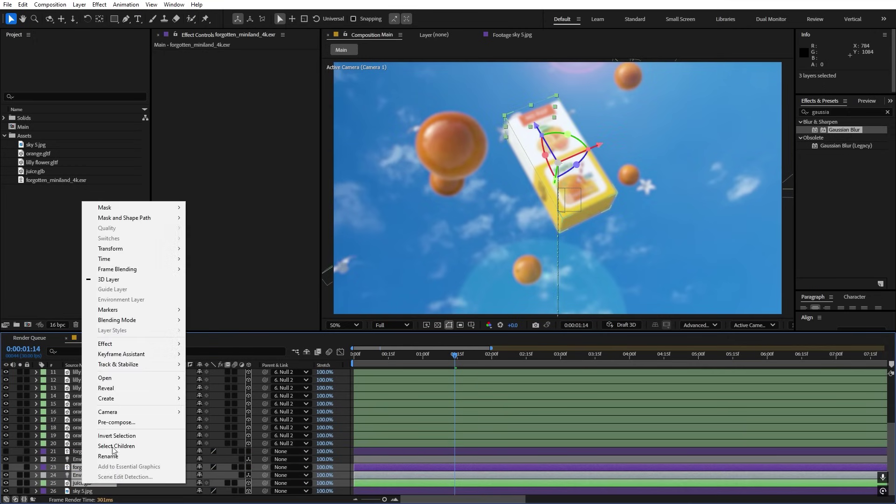
left_click(126, 428)
type("Juice Bo")
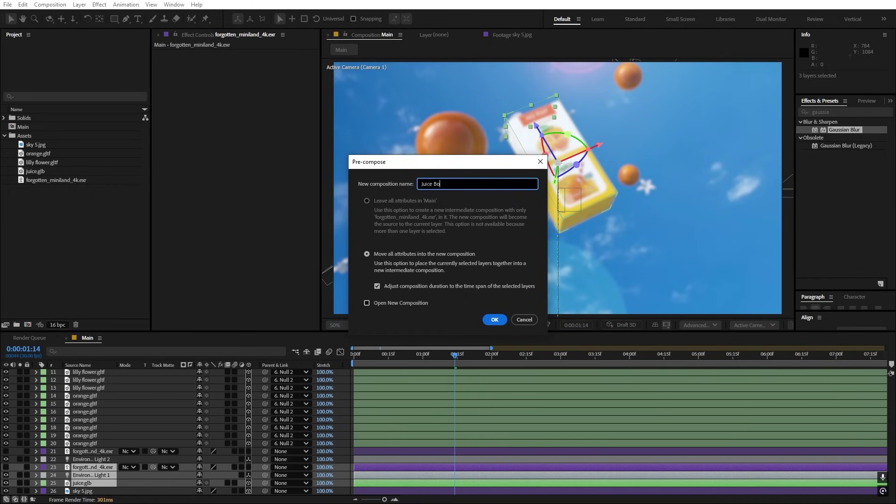
type("x")
left_click(494, 320)
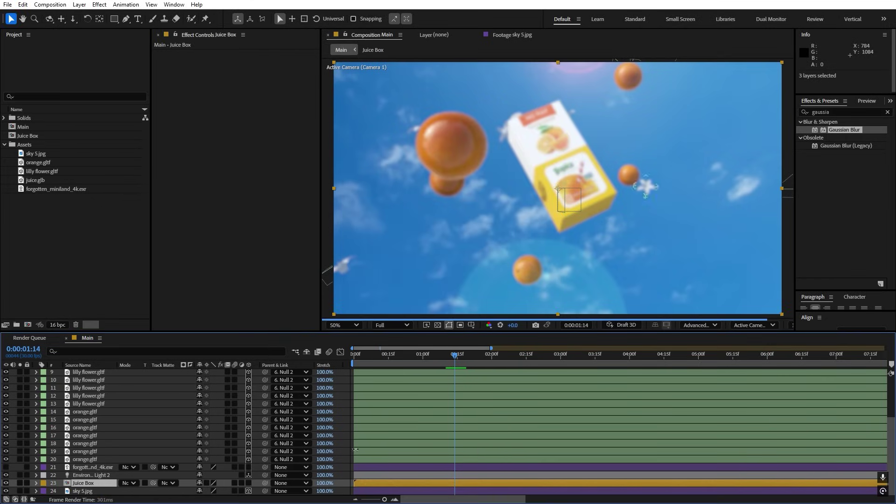
Find the Set Matte effect and apply it to the Juice Box layer.
left_click(859, 114)
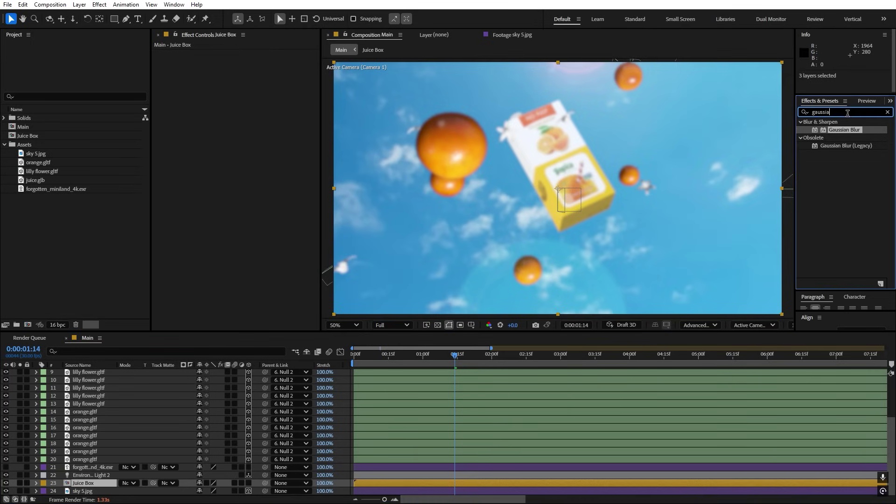
double_click(847, 112)
type("set ma")
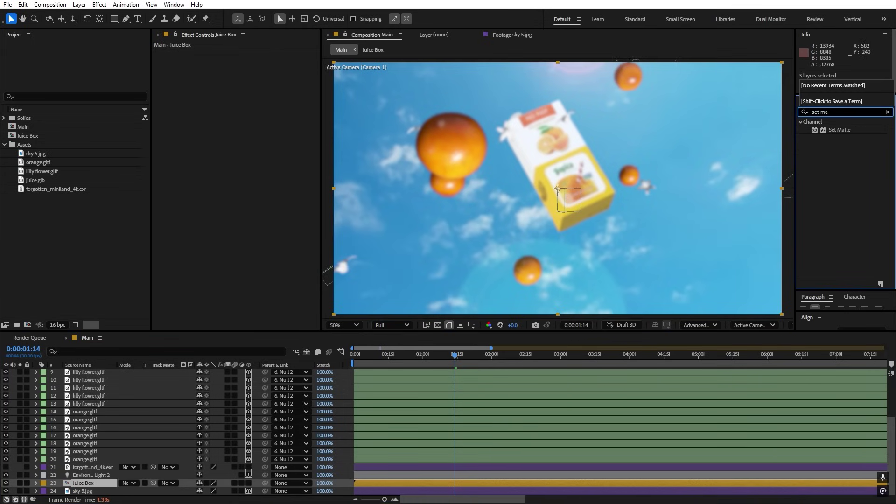
left_click_drag(838, 128, 83, 483)
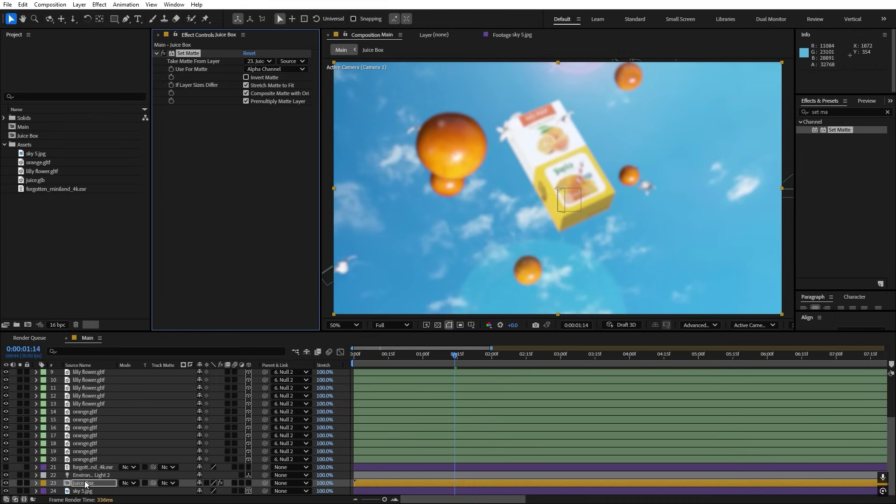
left_click(86, 483)
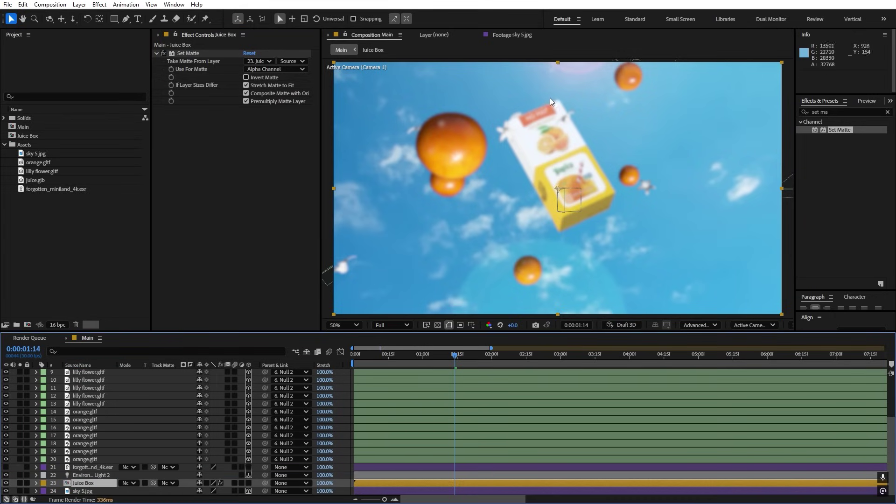
Set the source of Environment Light 2 to forgotten_miniland_4k.exr in its Light Options.
left_click(75, 476)
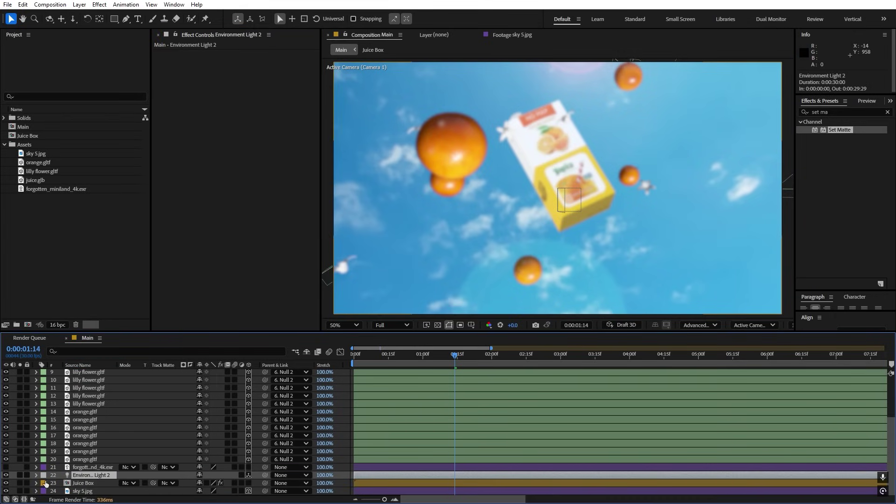
left_click(37, 475)
scroll(168, 485, "down", 1)
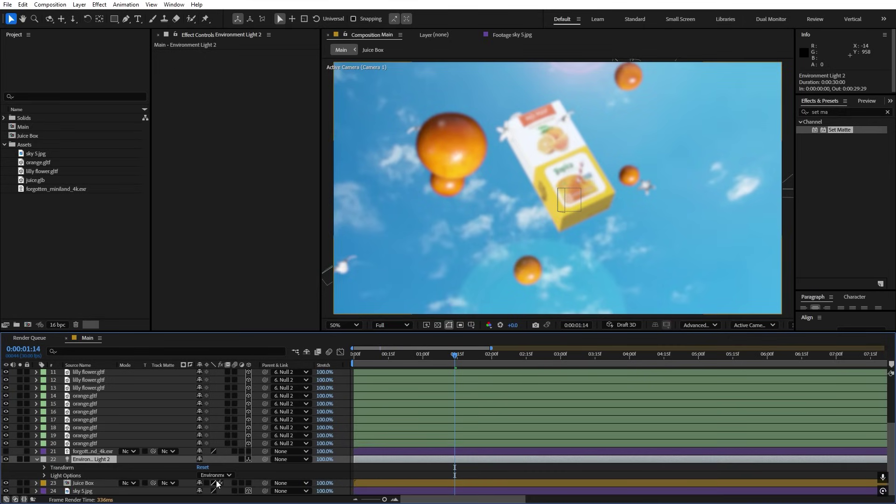
left_click(45, 476)
scroll(46, 479, "down", 1)
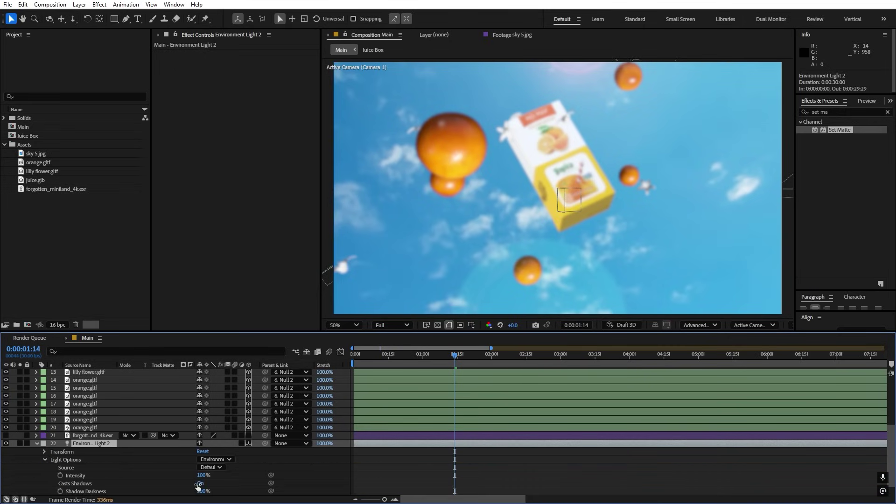
left_click(219, 468)
left_click(226, 486)
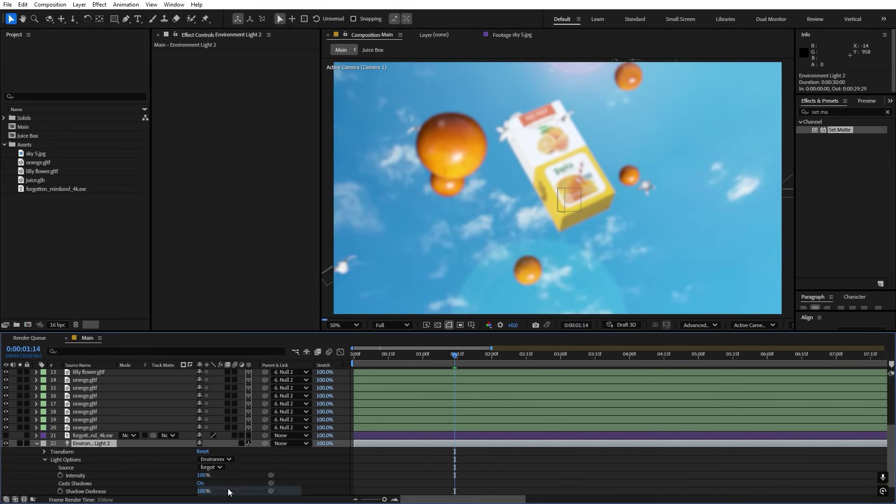
left_click(37, 444)
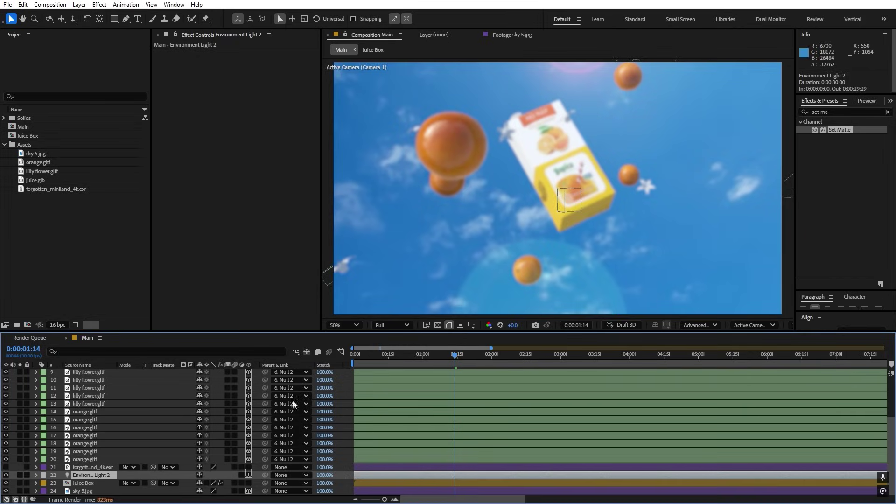
Check the light source of Environment Light 1 inside the Juice Box composition, and return to the Main composition.
double_click(85, 484)
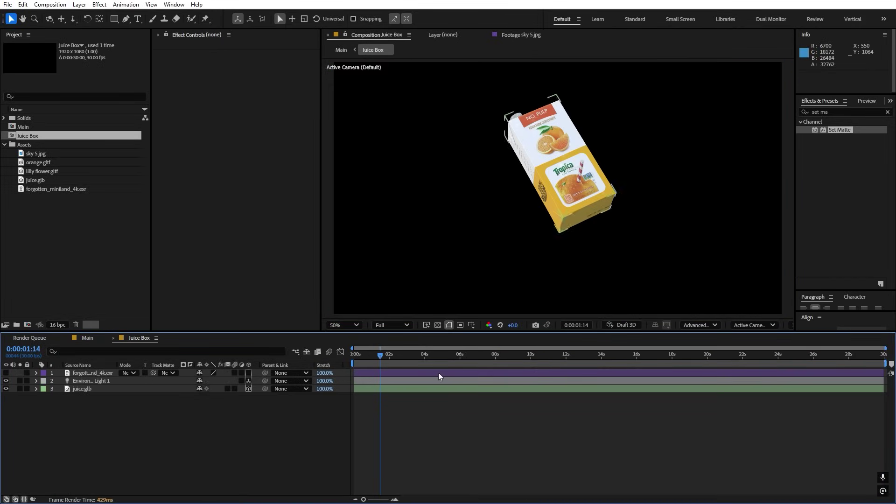
left_click(82, 381)
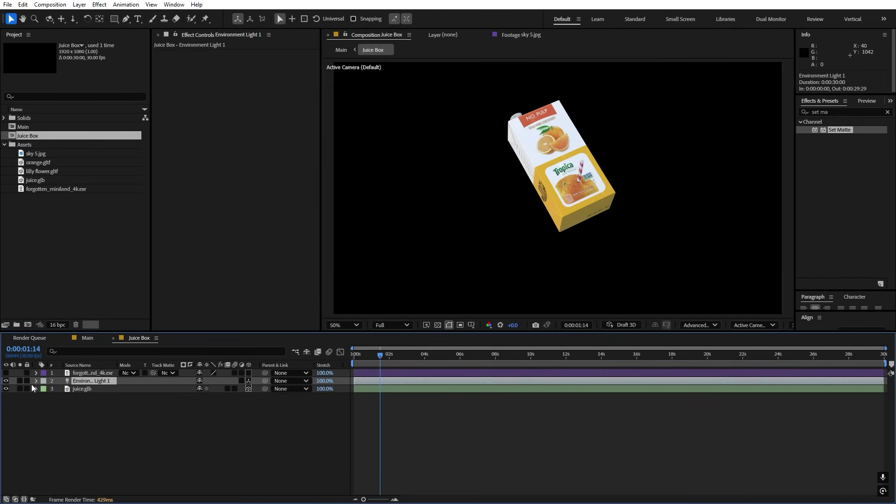
left_click(36, 381)
left_click(44, 398)
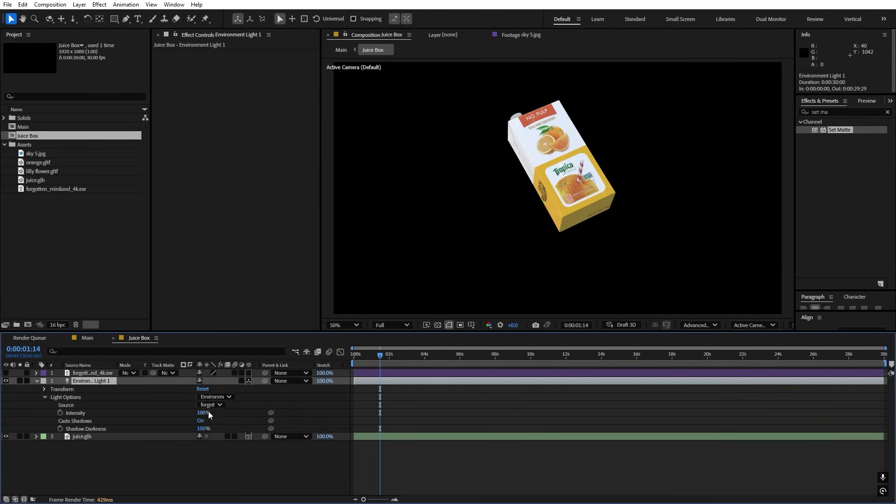
left_click(88, 338)
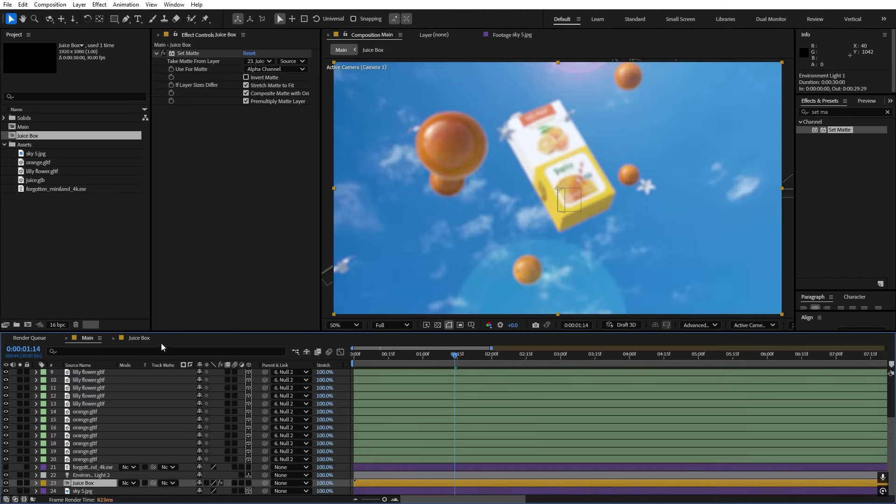
Go through the lilly flower and orange layers to identify which one is the large orange beside the juice box.
left_click(90, 484)
left_click(250, 169)
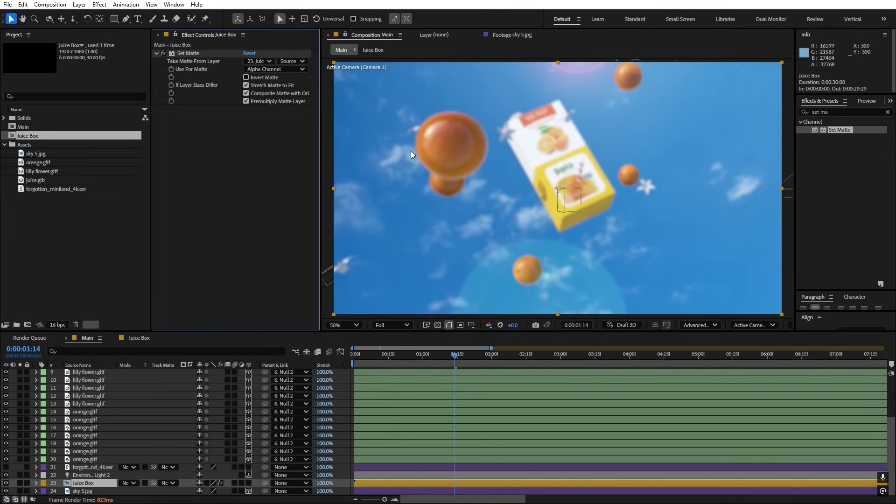
left_click(412, 396)
left_click(463, 147)
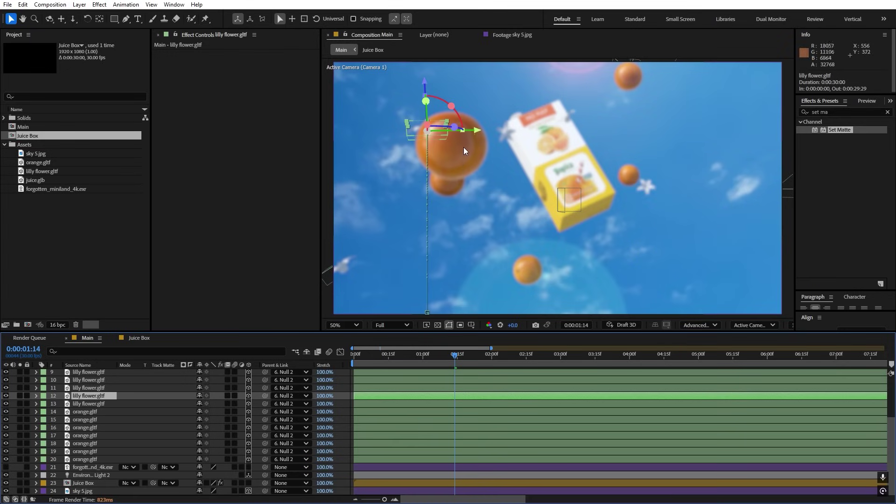
left_click(85, 420)
left_click(91, 404)
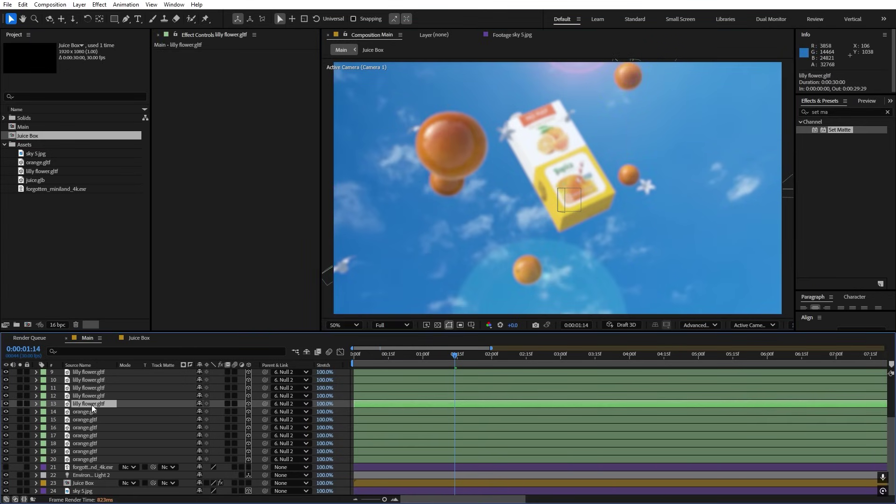
scroll(91, 402, "up", 3)
left_click(90, 412)
left_click(91, 444)
left_click(95, 460)
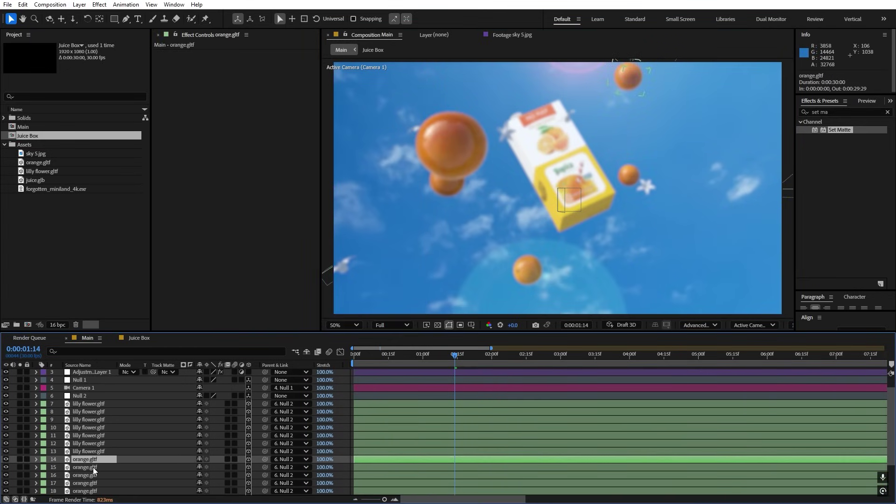
left_click(94, 451)
left_click(95, 467)
left_click(95, 475)
left_click(97, 490)
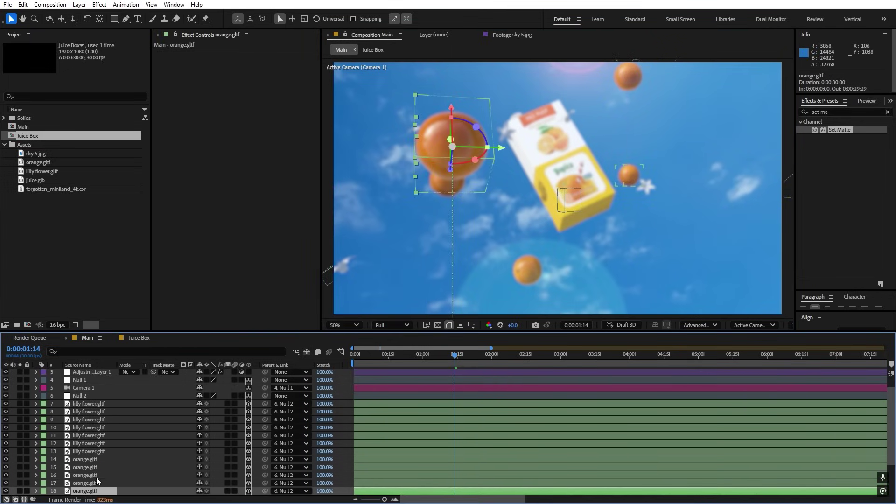
scroll(94, 453, "down", 3)
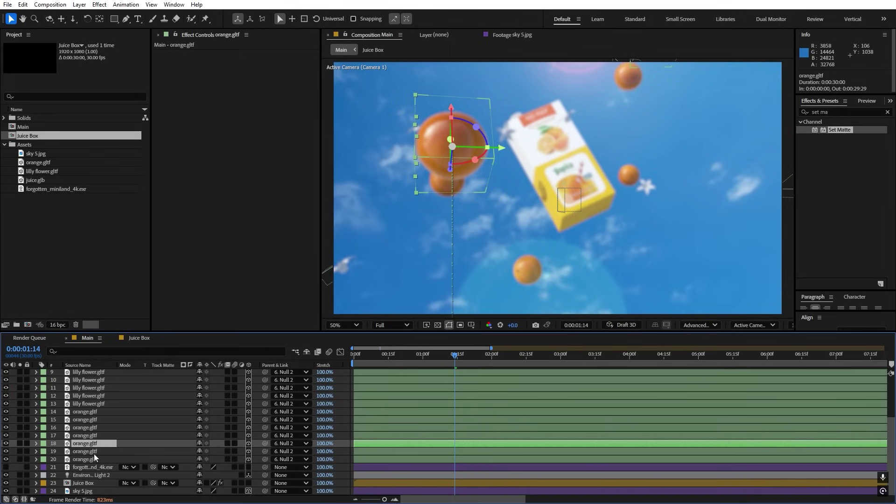
Make the Juice Box's Set Matte take its matte from layer 18 orange.gltf, invert the matte, and check it at other frames.
left_click(88, 483)
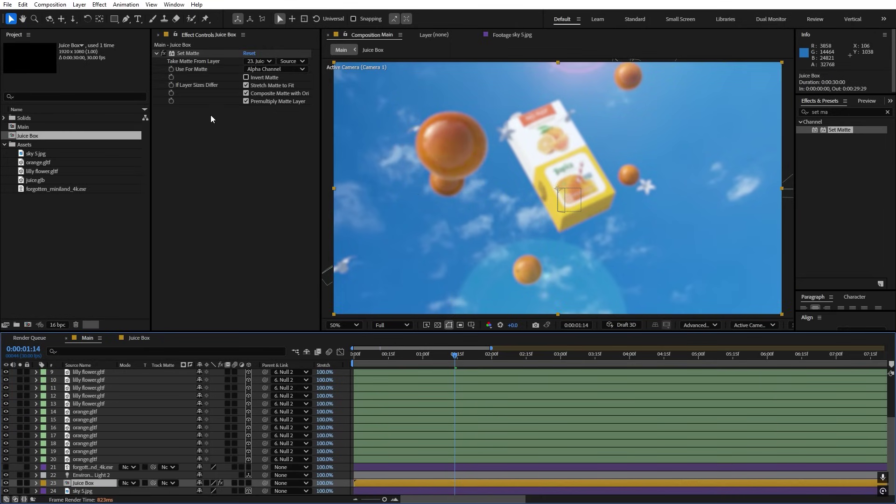
left_click(259, 60)
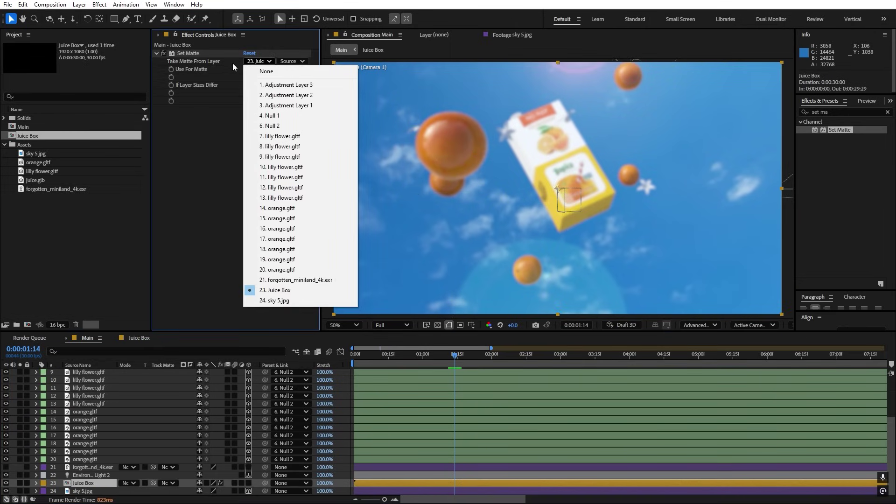
left_click(264, 250)
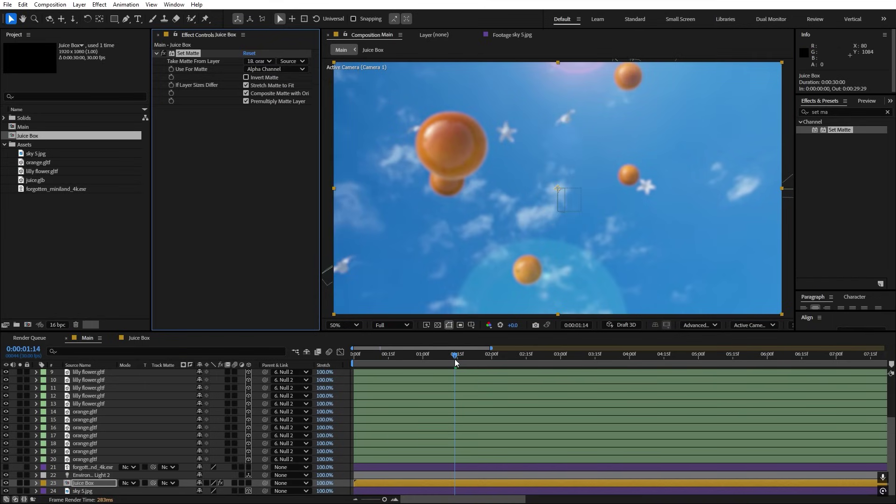
left_click_drag(454, 359, 475, 362)
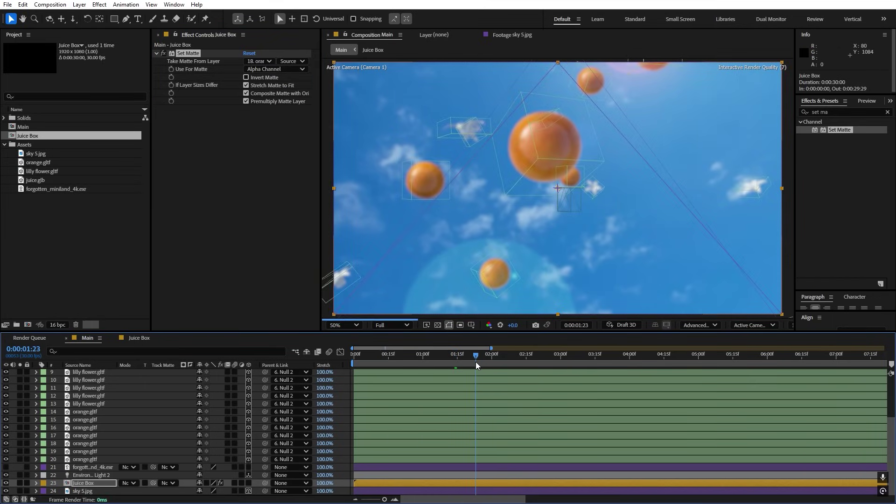
left_click(246, 78)
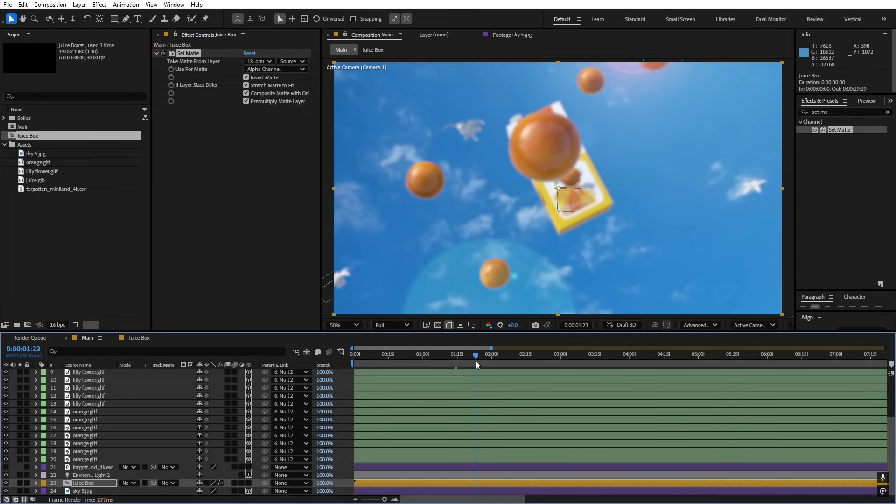
left_click_drag(475, 360, 336, 373)
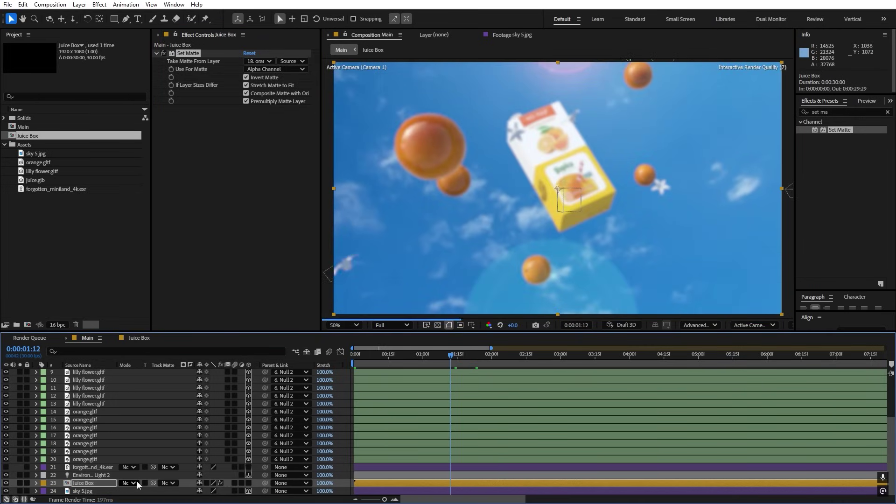
Place the Juice Box layer directly beneath Adjustment Layer 2, above Adjustment Layers 1 and 3, and check frames around 0:00:03:03.
left_click_drag(84, 488, 92, 379)
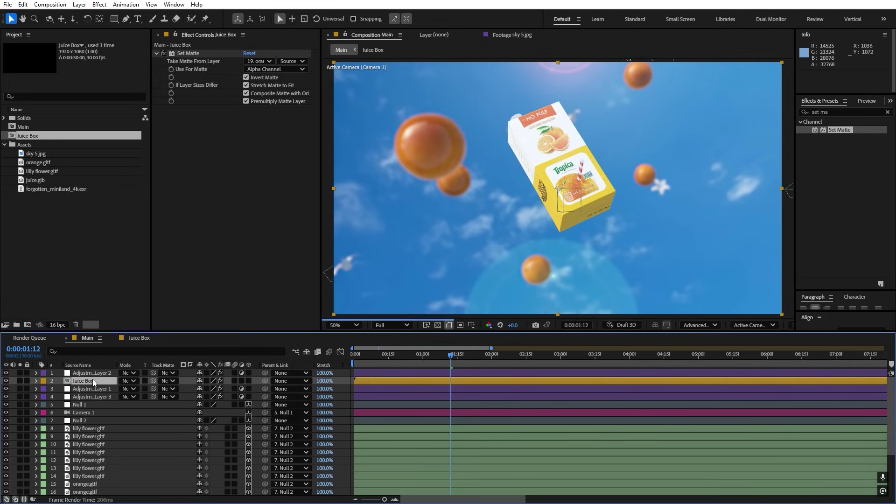
left_click_drag(443, 357, 573, 349)
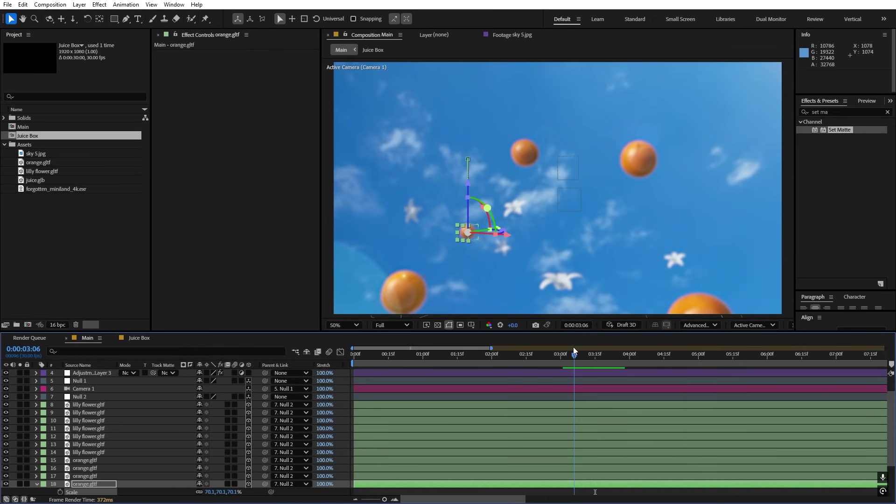
left_click_drag(573, 350, 567, 349)
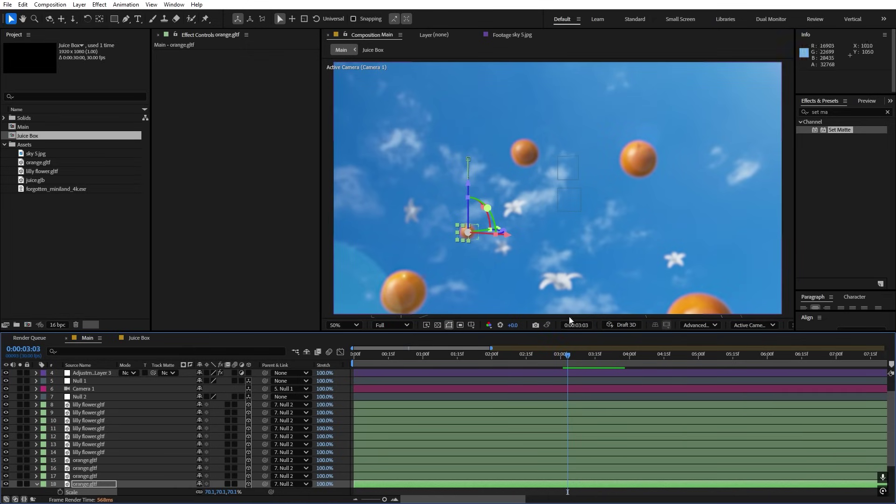